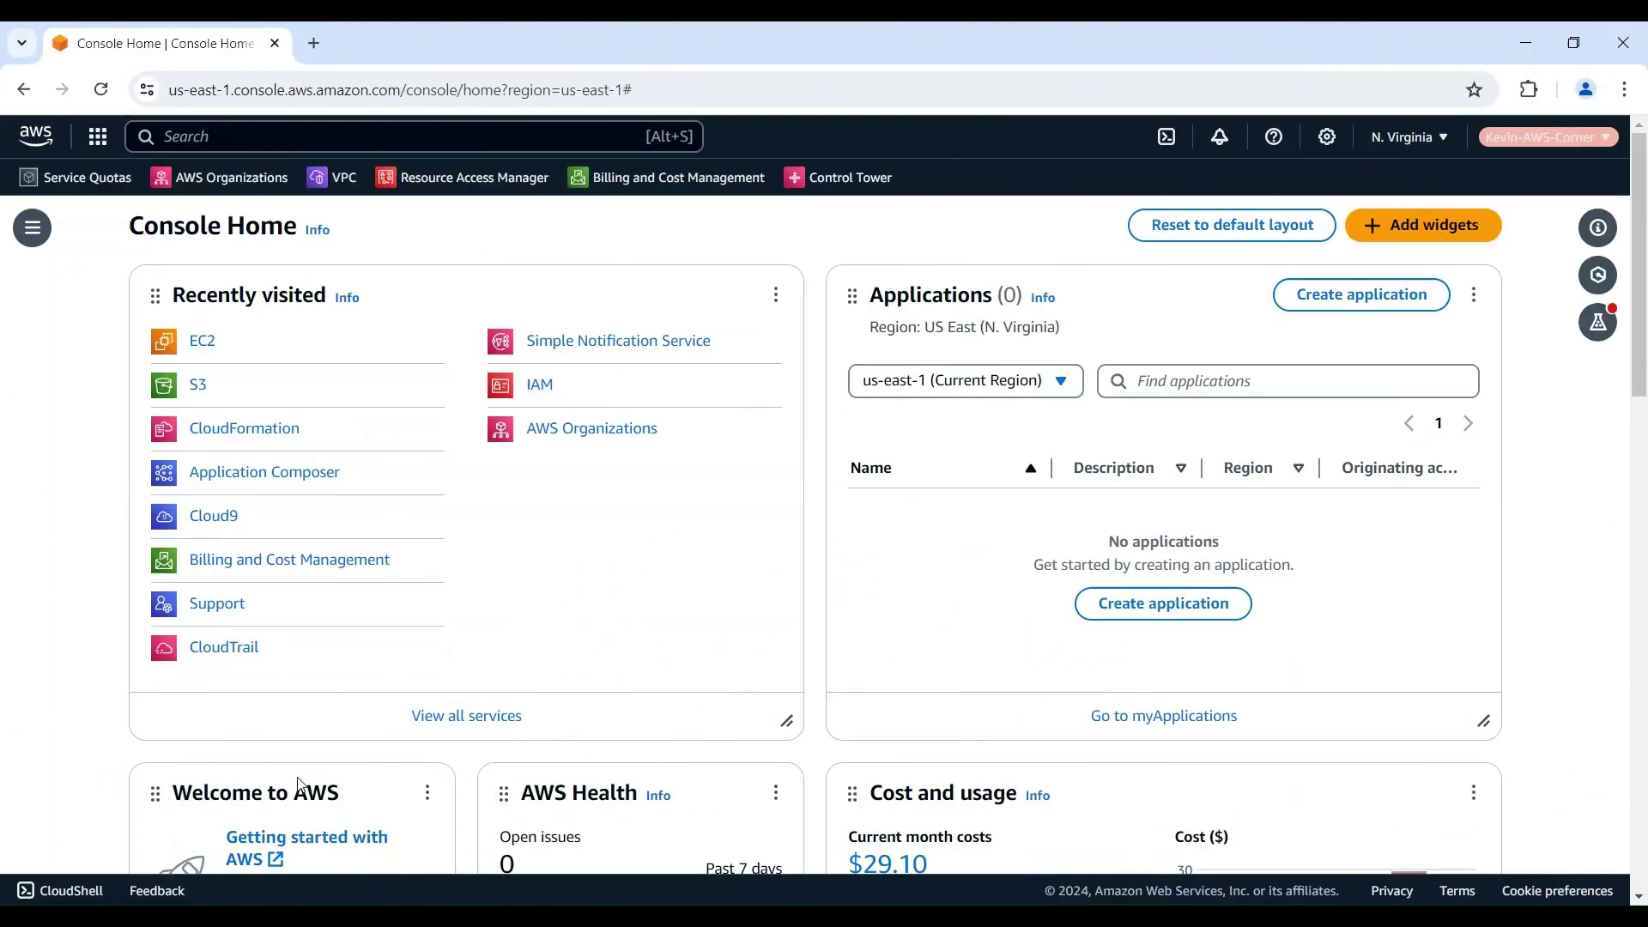
Step: Find EC2 via search, go to Launch Templates, and start a new launch template
{"action": "left_click", "coordinate": [504, 135]}
{"action": "type", "text": "ec2"}
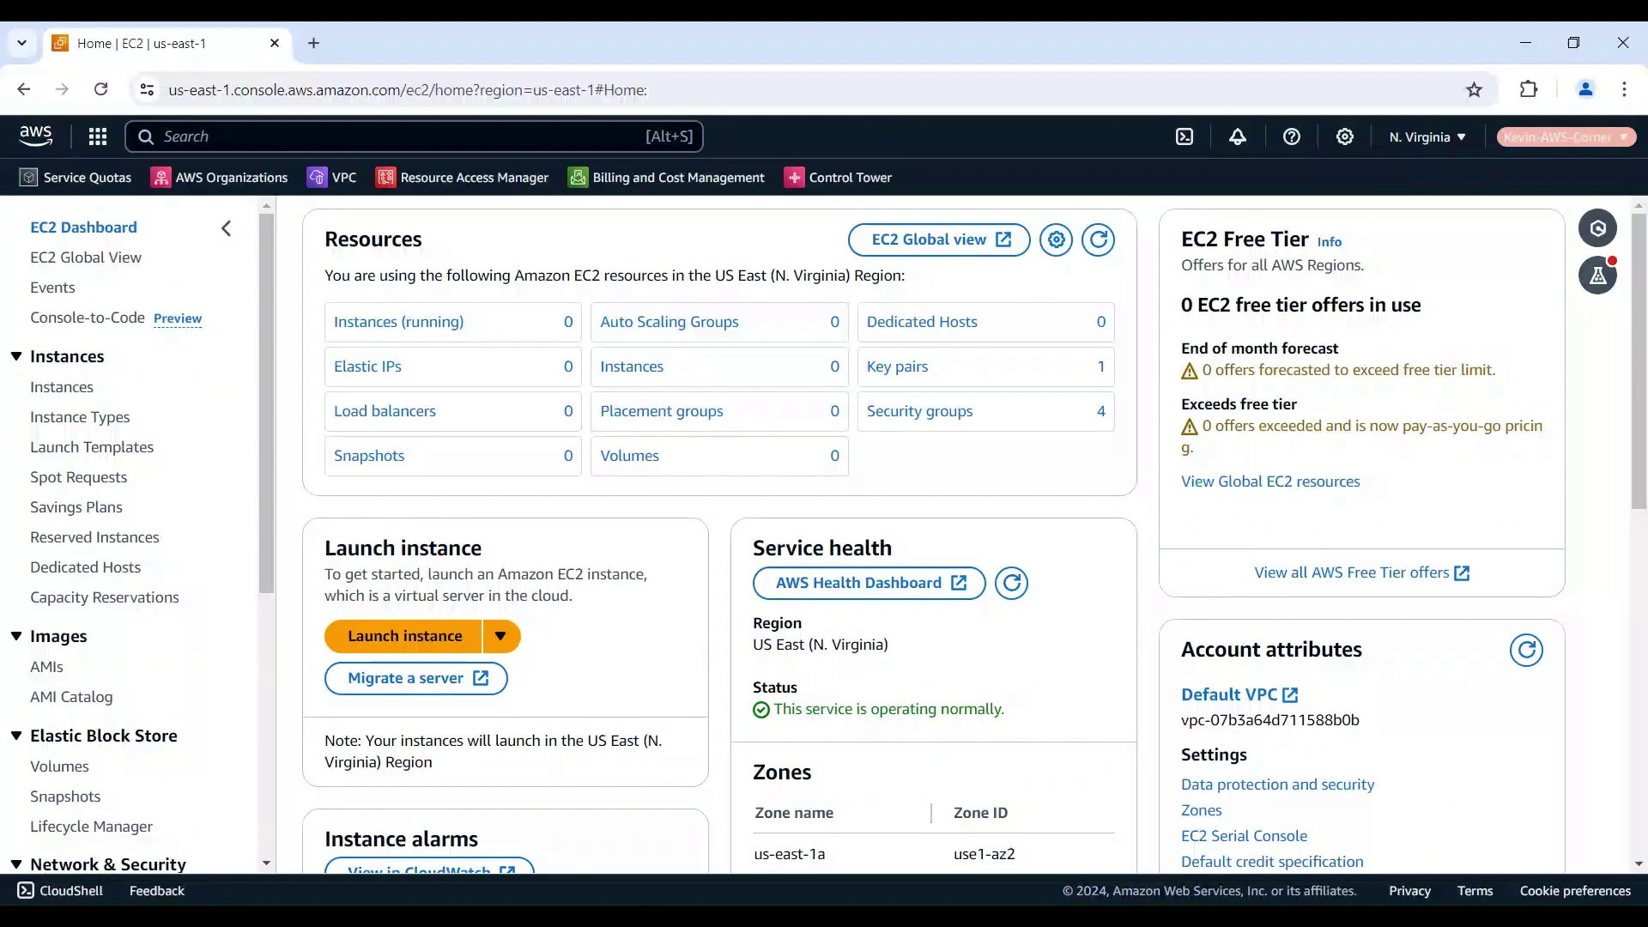
{"action": "left_click", "coordinate": [92, 447]}
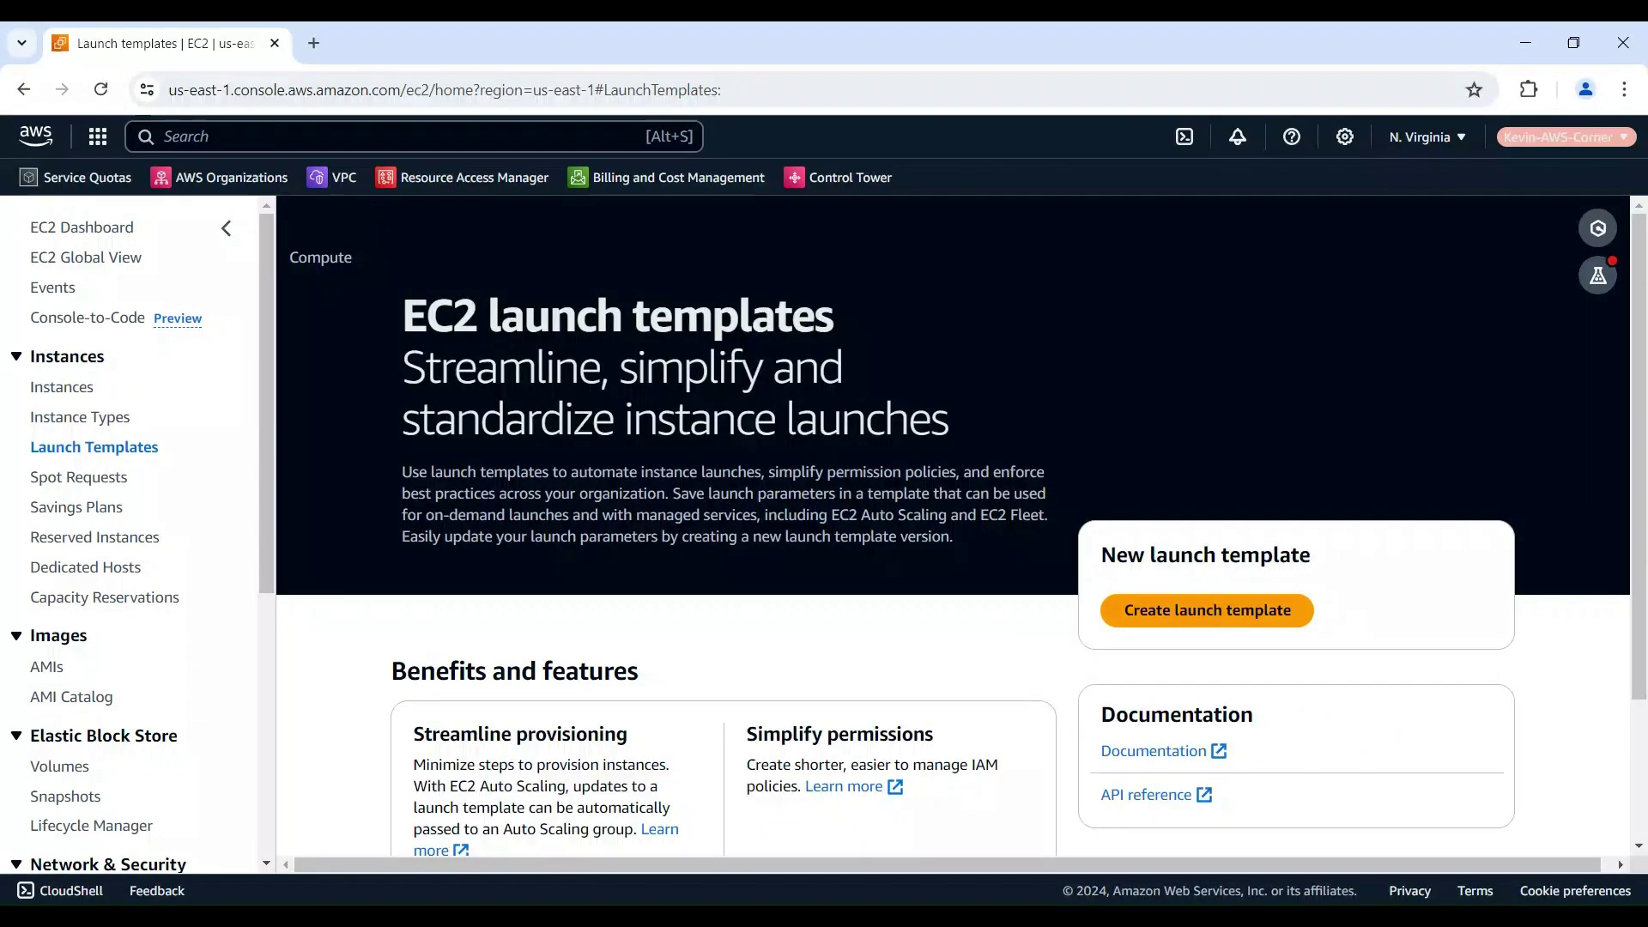
{"action": "left_click", "coordinate": [1238, 608]}
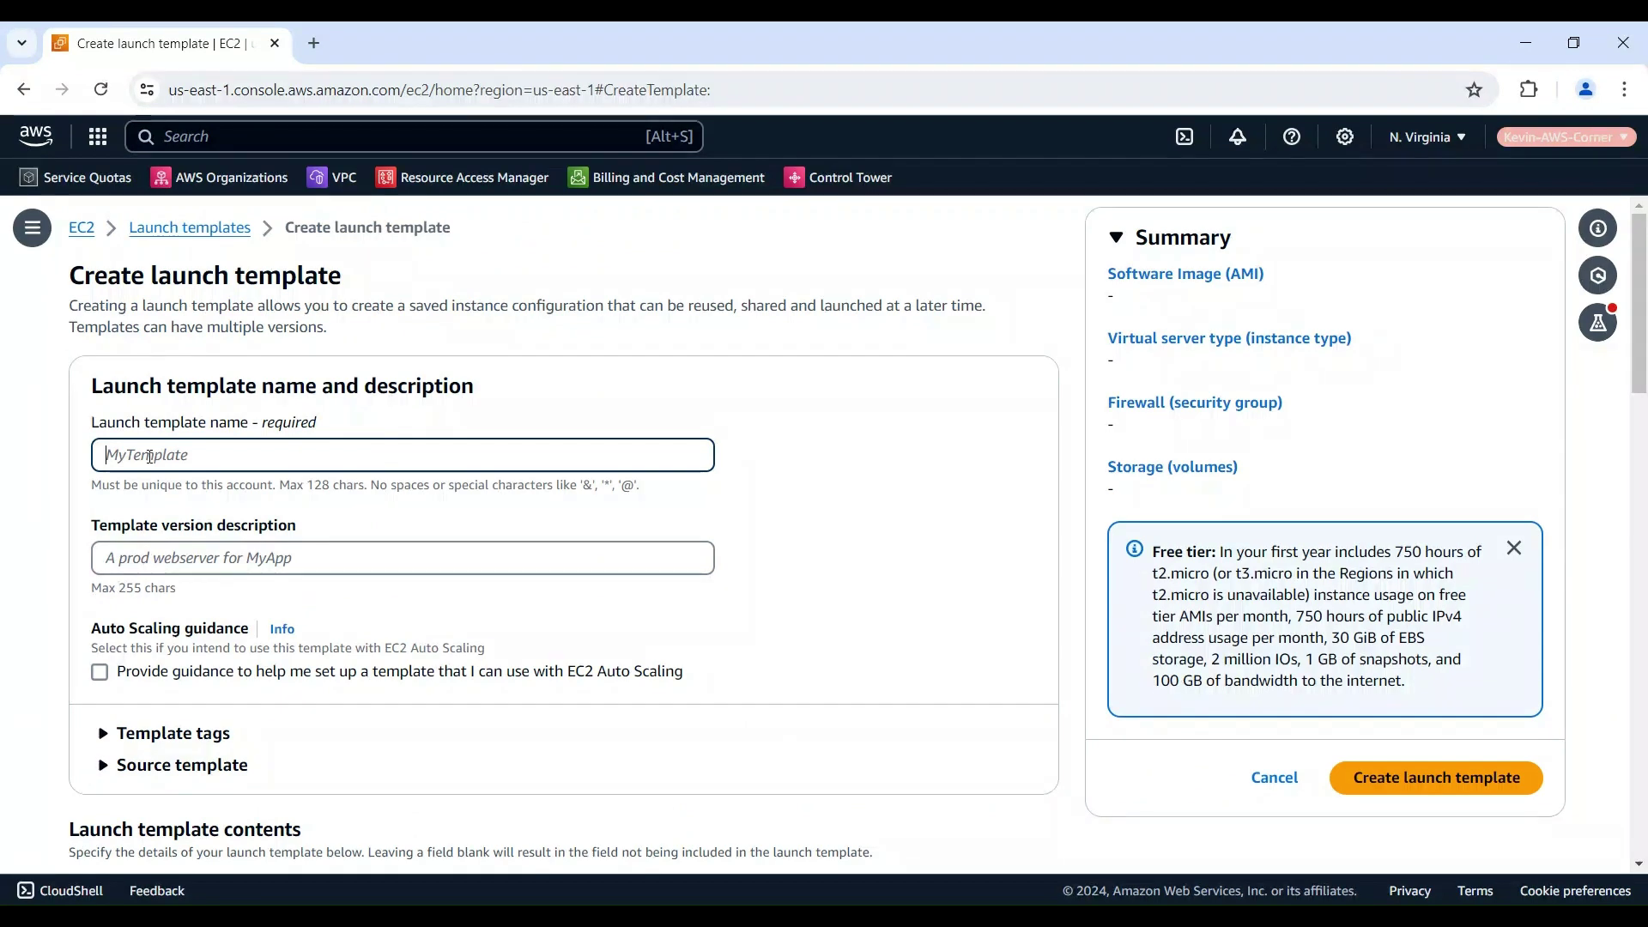
{"action": "type", "text": "Myd"}
Step: Enter name MyDemoTemplate and description 'A template for my demo', and enable Auto Scaling guidance
{"action": "key", "text": "BackSpace"}
{"action": "type", "text": "D"}
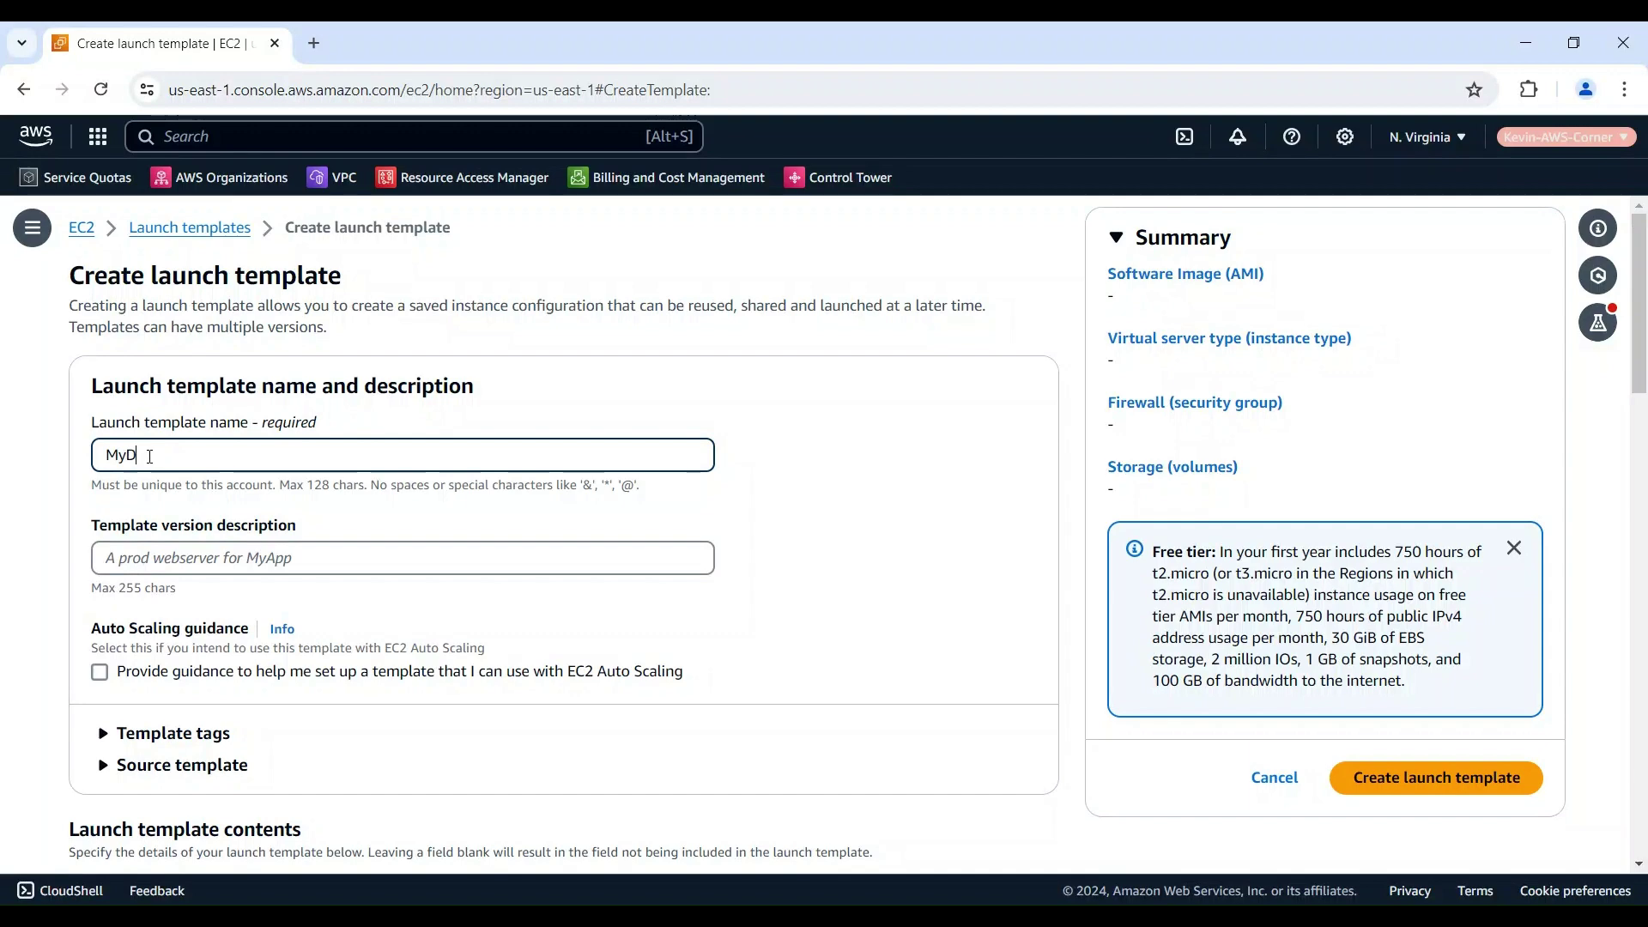
{"action": "type", "text": "emoTemplate"}
{"action": "key", "text": "Tab"}
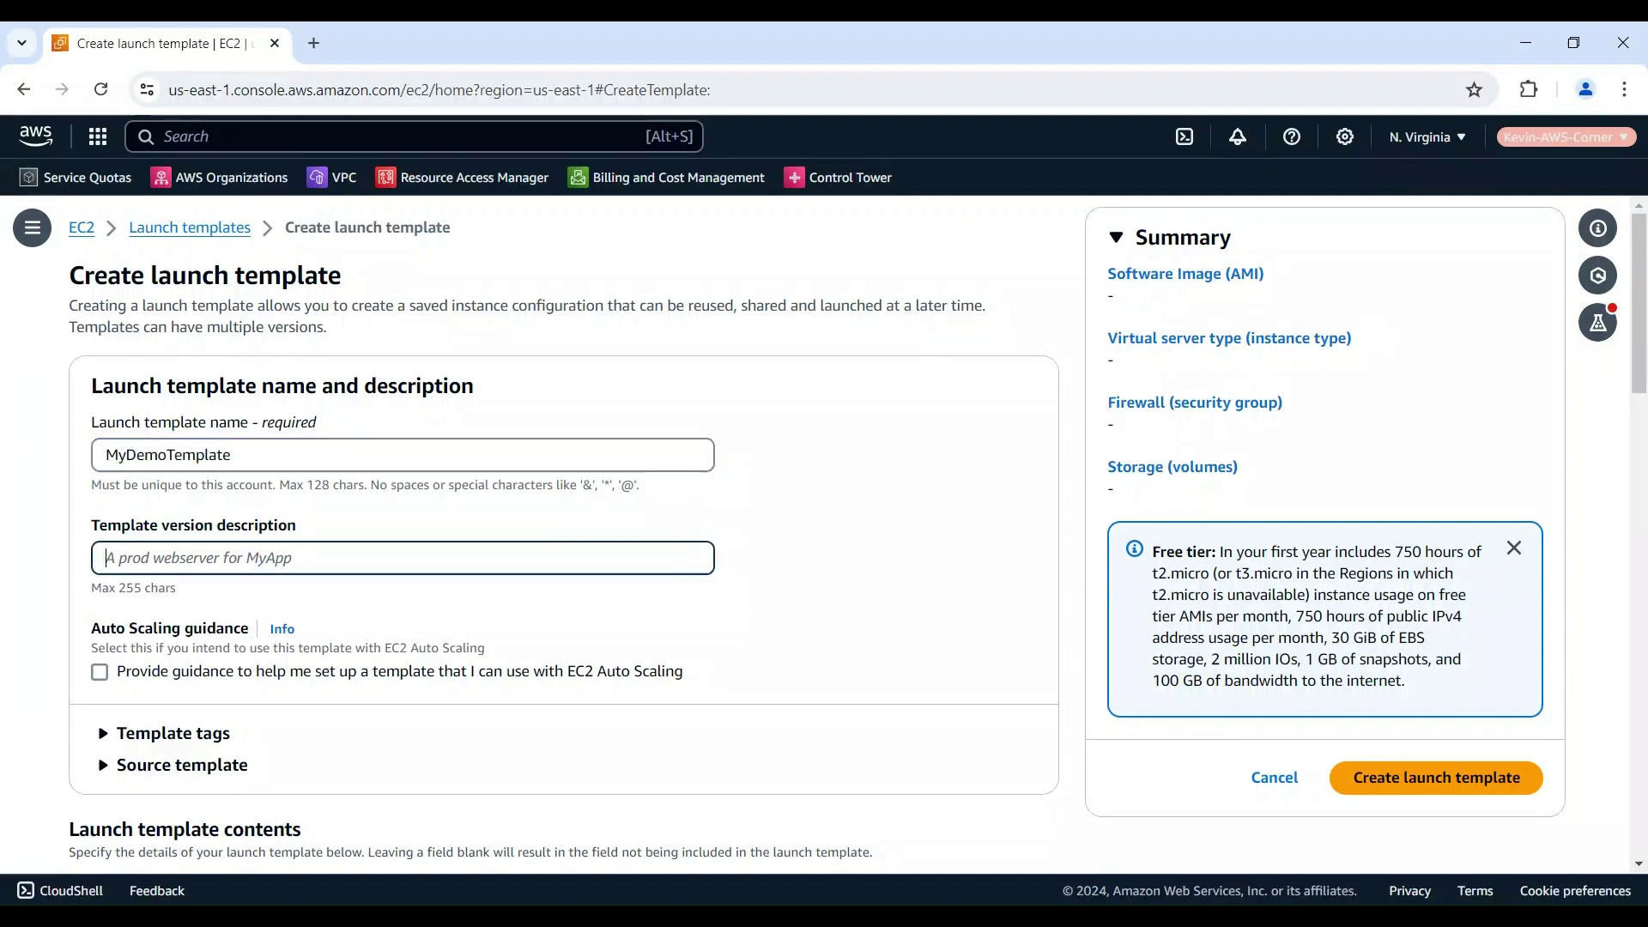
{"action": "type", "text": "A"}
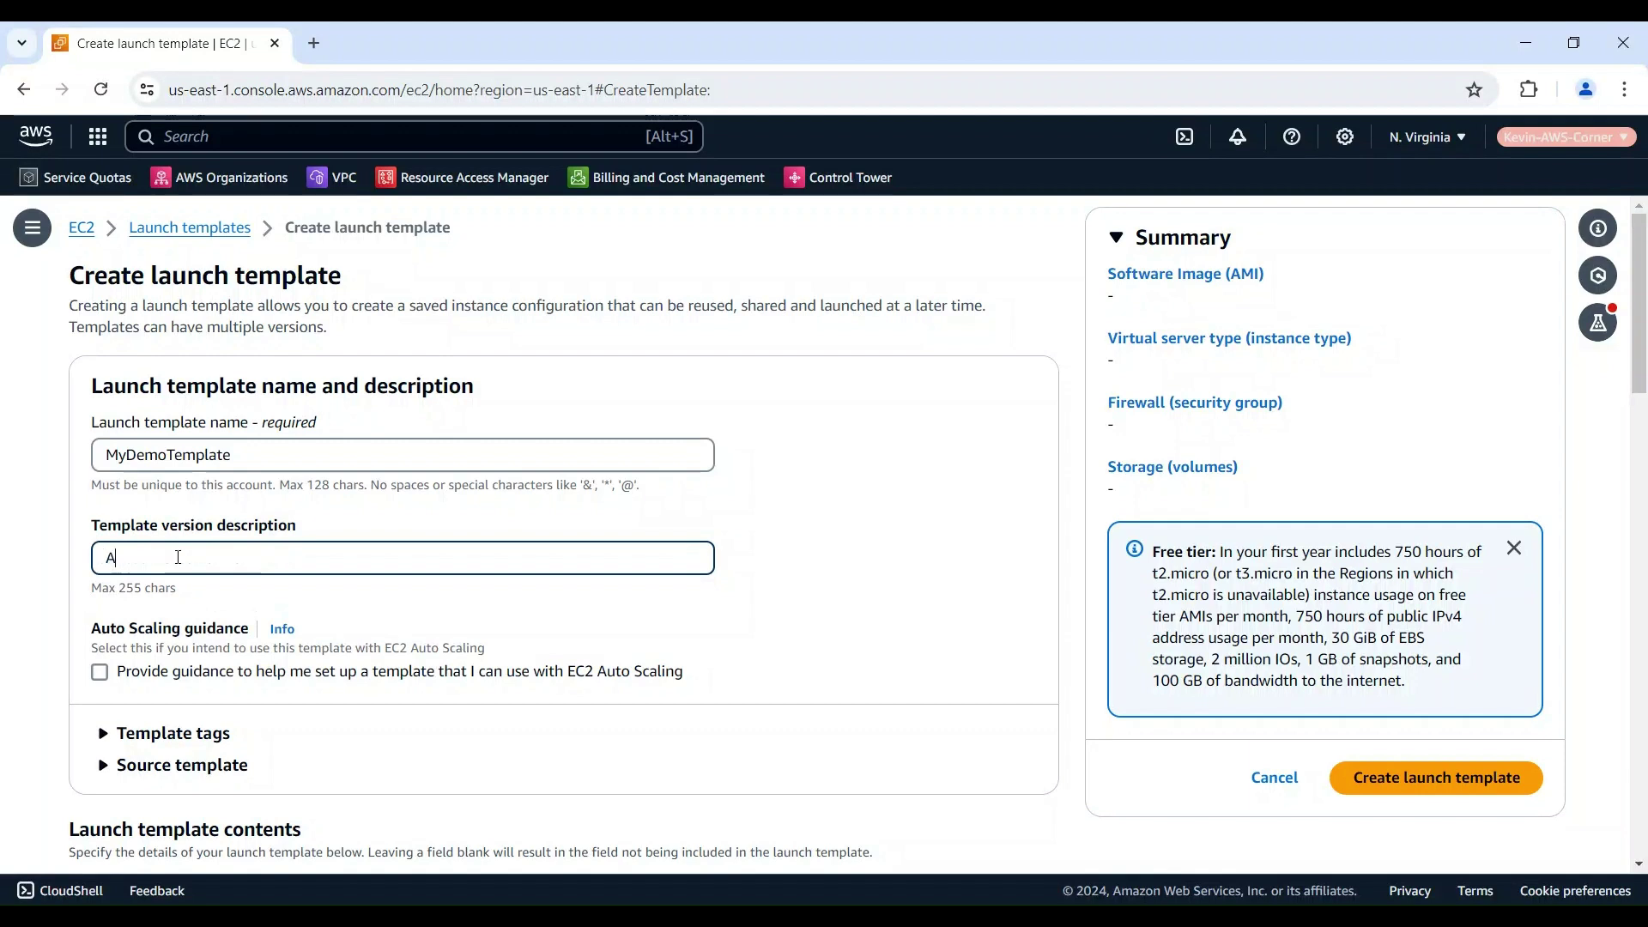
{"action": "type", "text": " template fo"}
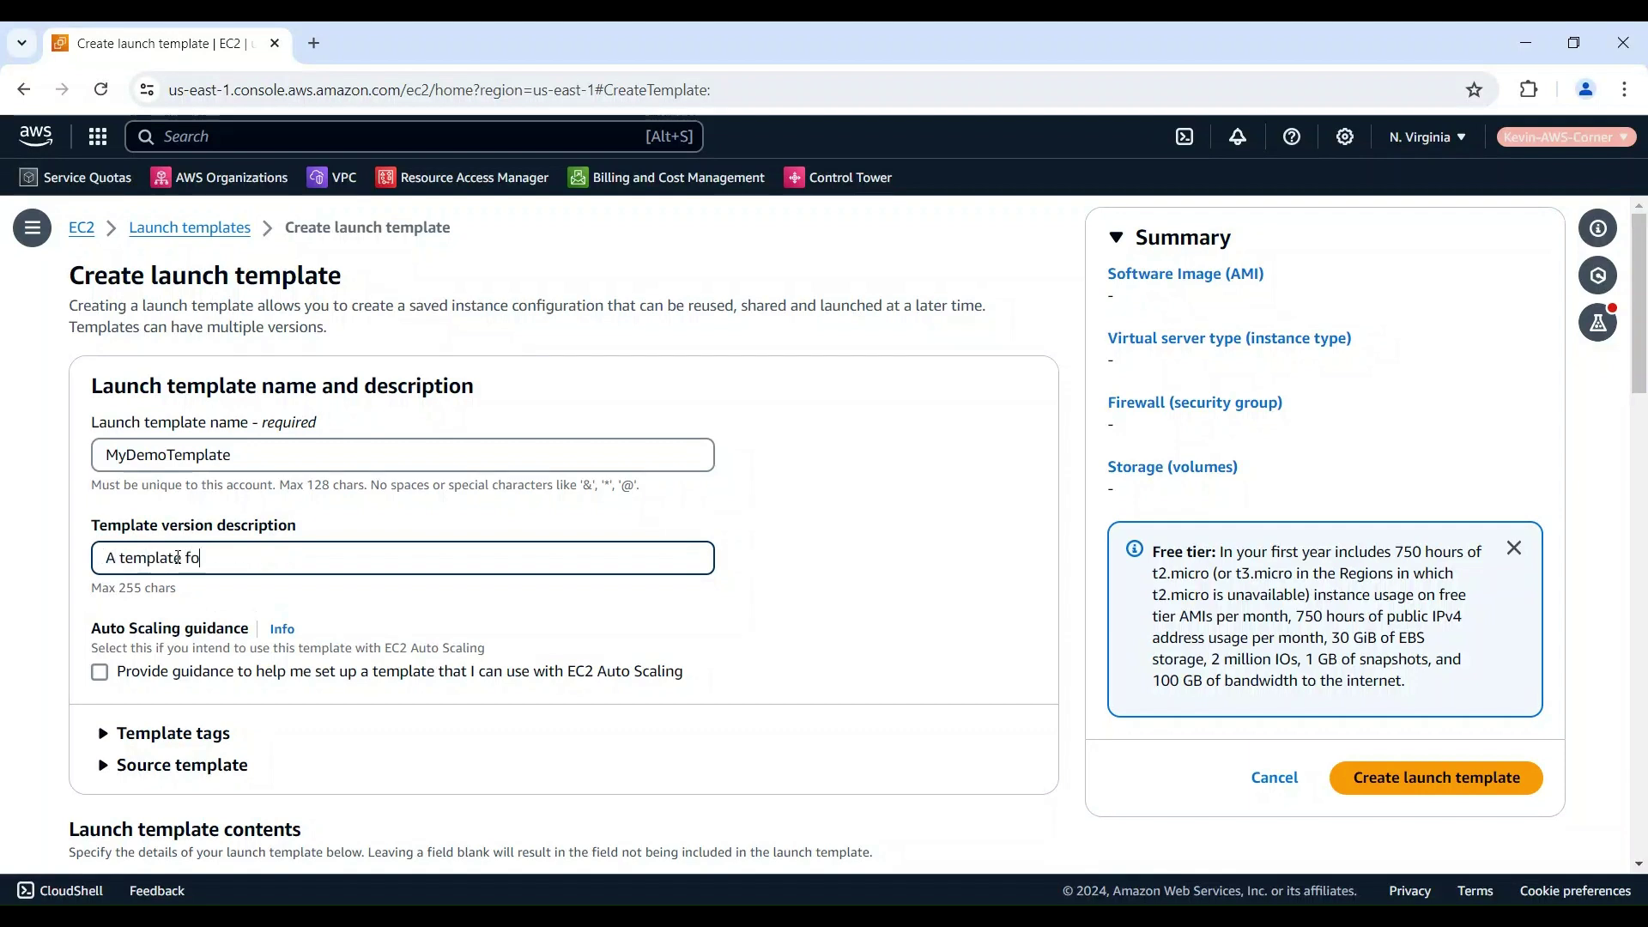
{"action": "type", "text": "r my demo"}
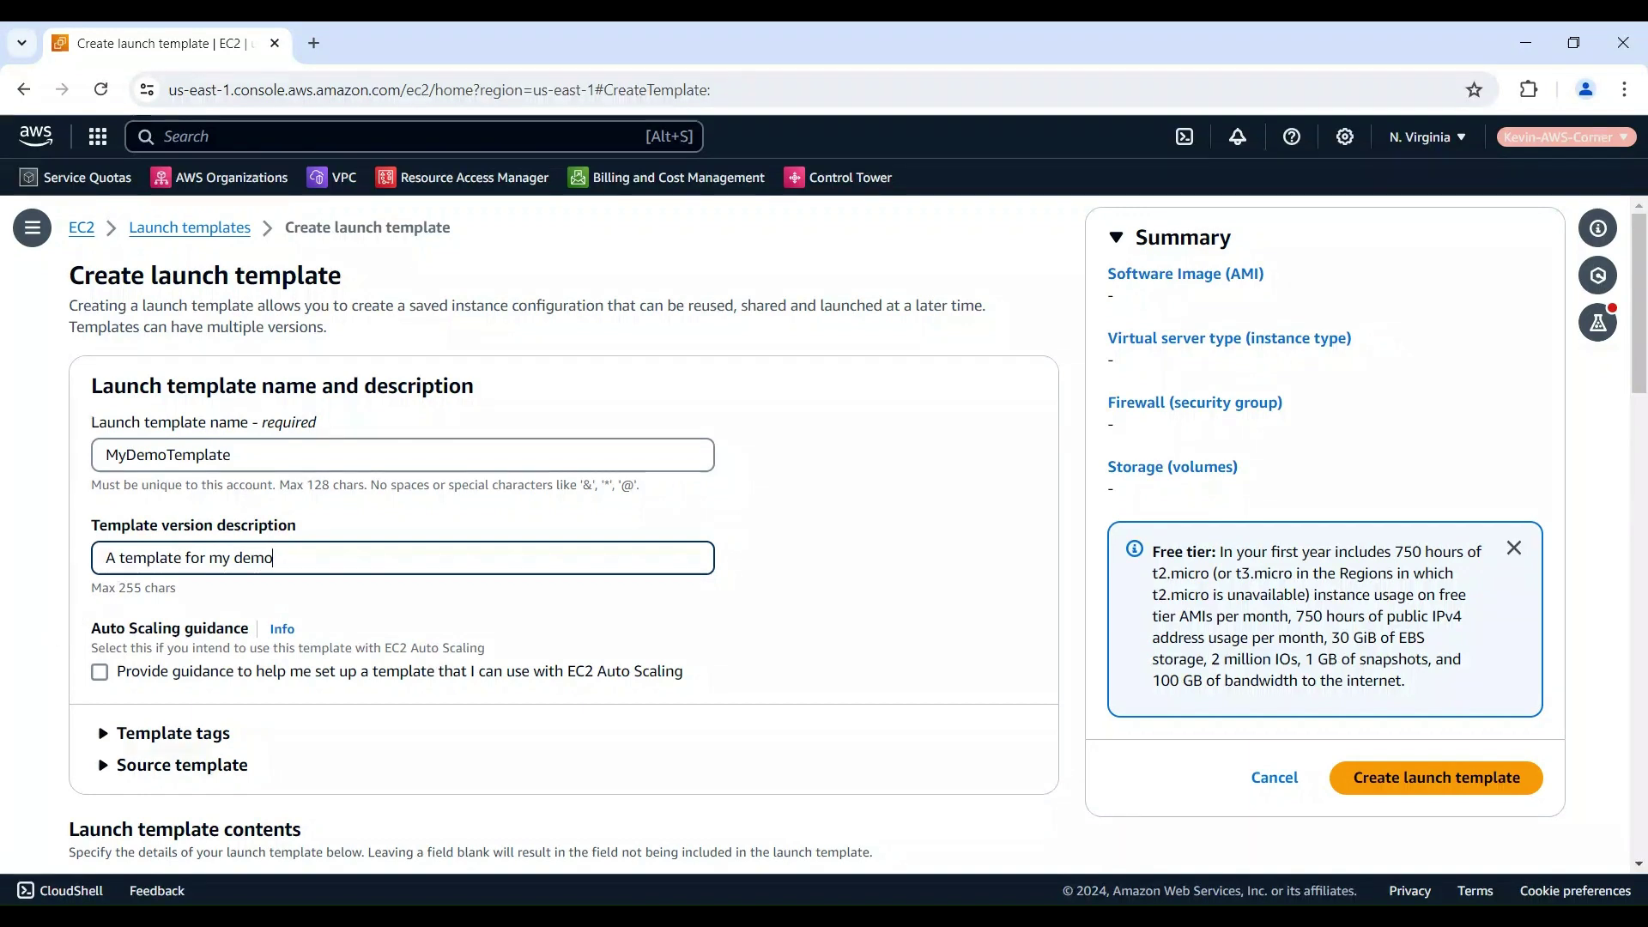
{"action": "left_click", "coordinate": [100, 672]}
{"action": "left_click", "coordinate": [100, 671]}
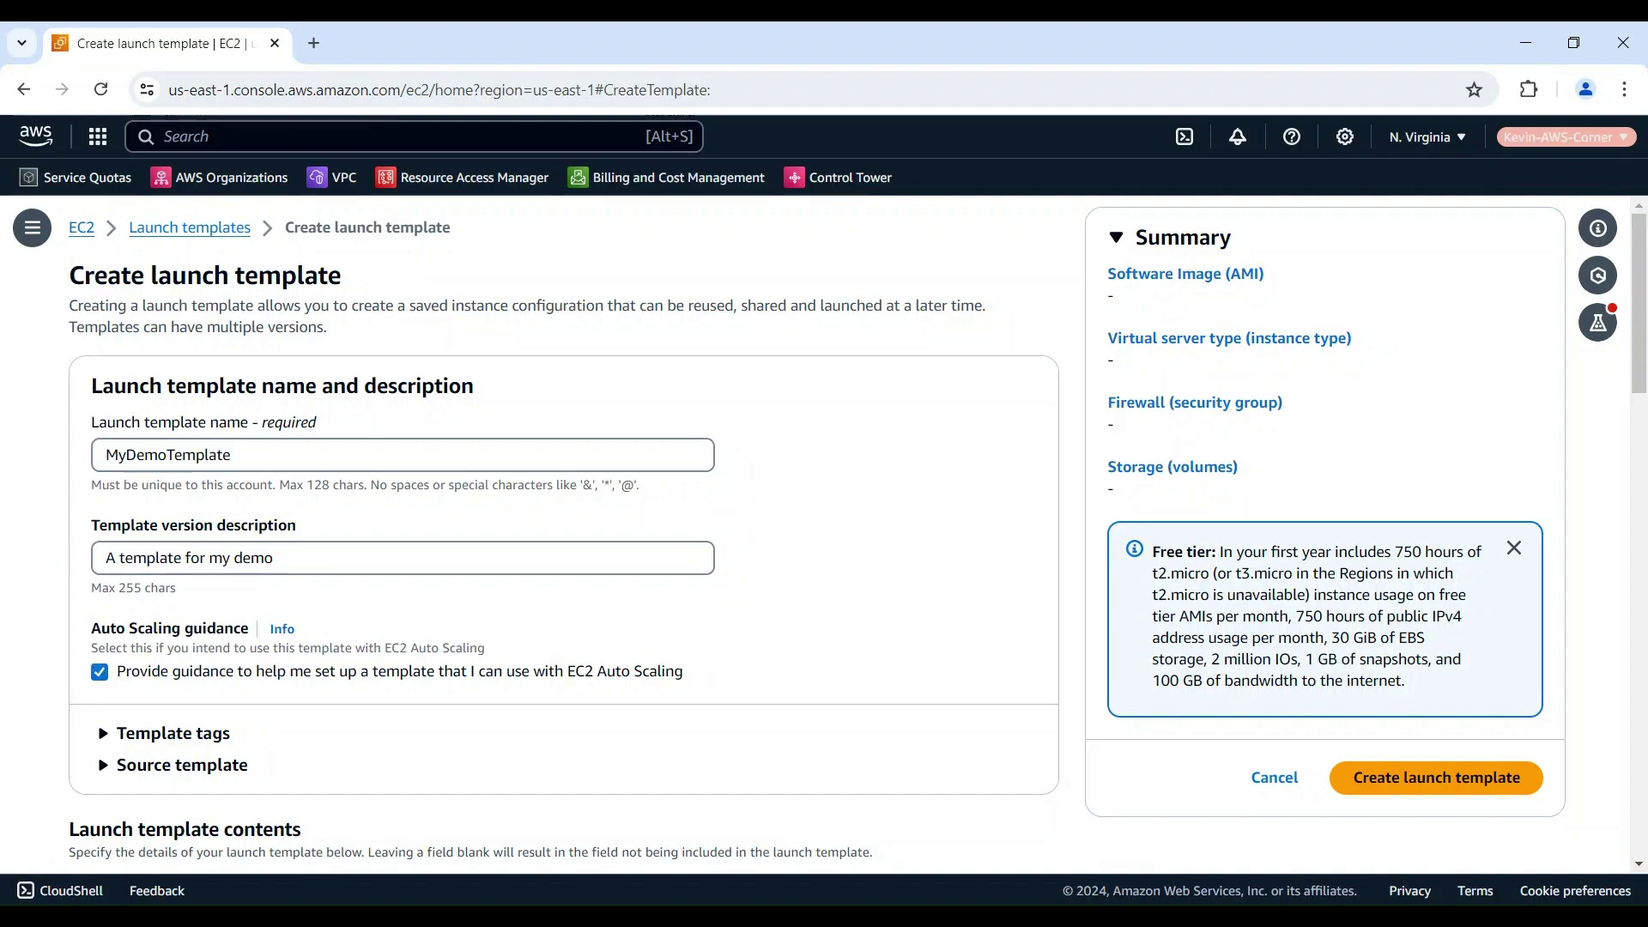
{"action": "scroll", "coordinate": [463, 619], "scroll_direction": "down", "scroll_amount": 3}
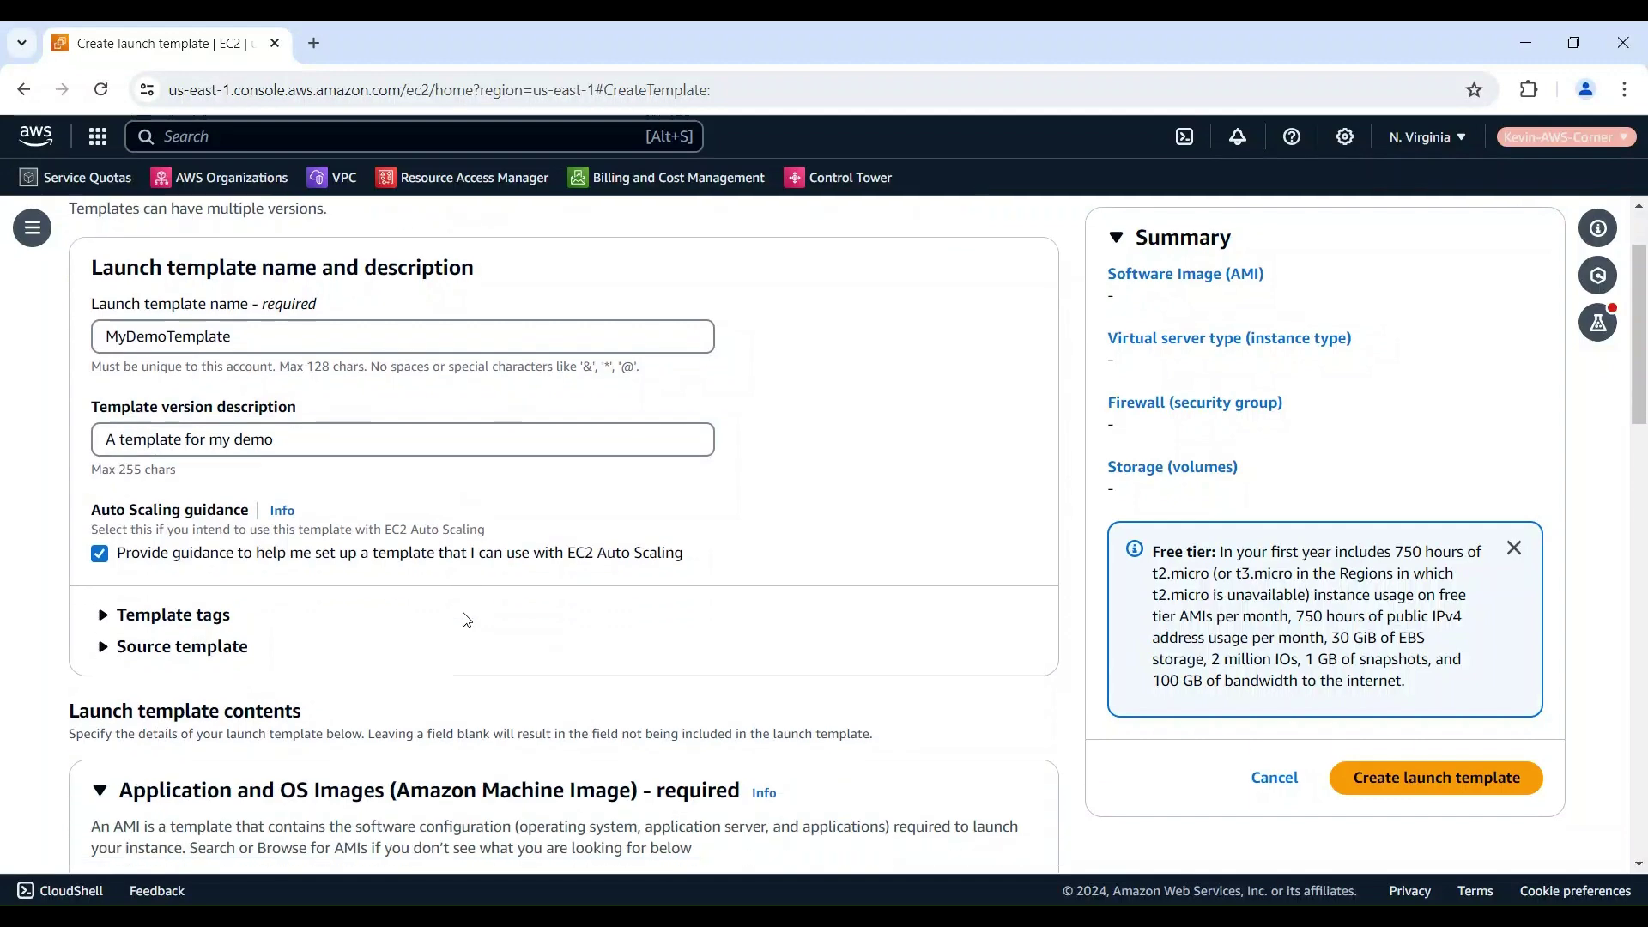
{"action": "scroll", "coordinate": [464, 618], "scroll_direction": "down", "scroll_amount": 2}
{"action": "scroll", "coordinate": [465, 619], "scroll_direction": "down", "scroll_amount": 1}
{"action": "scroll", "coordinate": [464, 618], "scroll_direction": "down", "scroll_amount": 1}
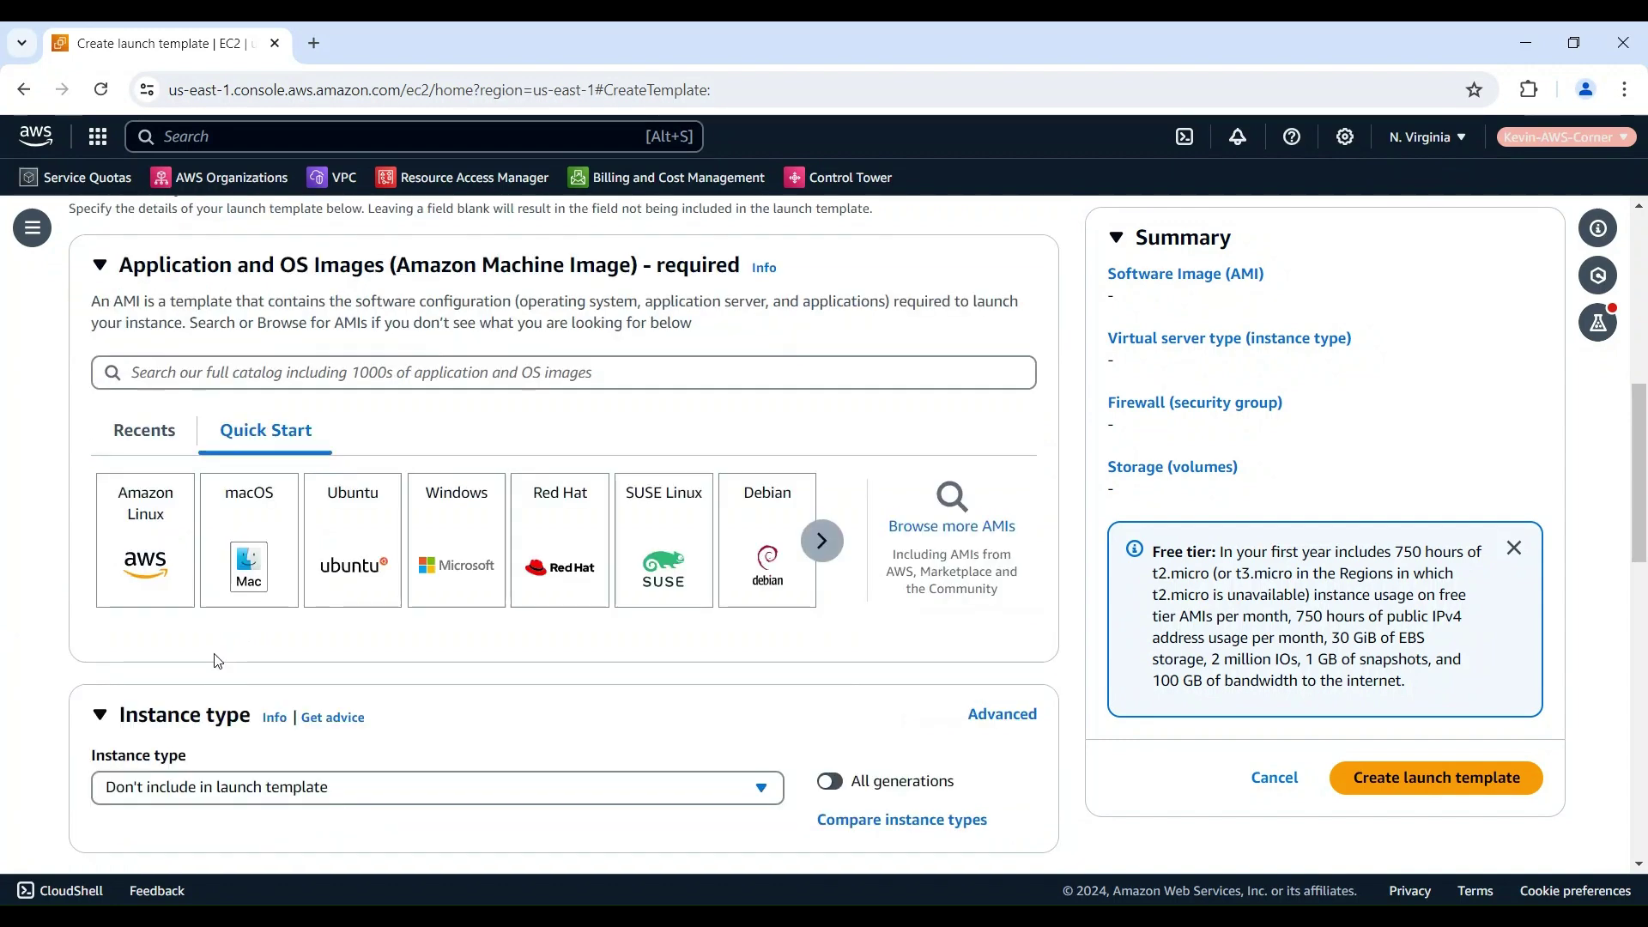
Step: Pick the Amazon Linux 2023 (64-bit x86) Quick Start image
{"action": "left_click", "coordinate": [158, 544]}
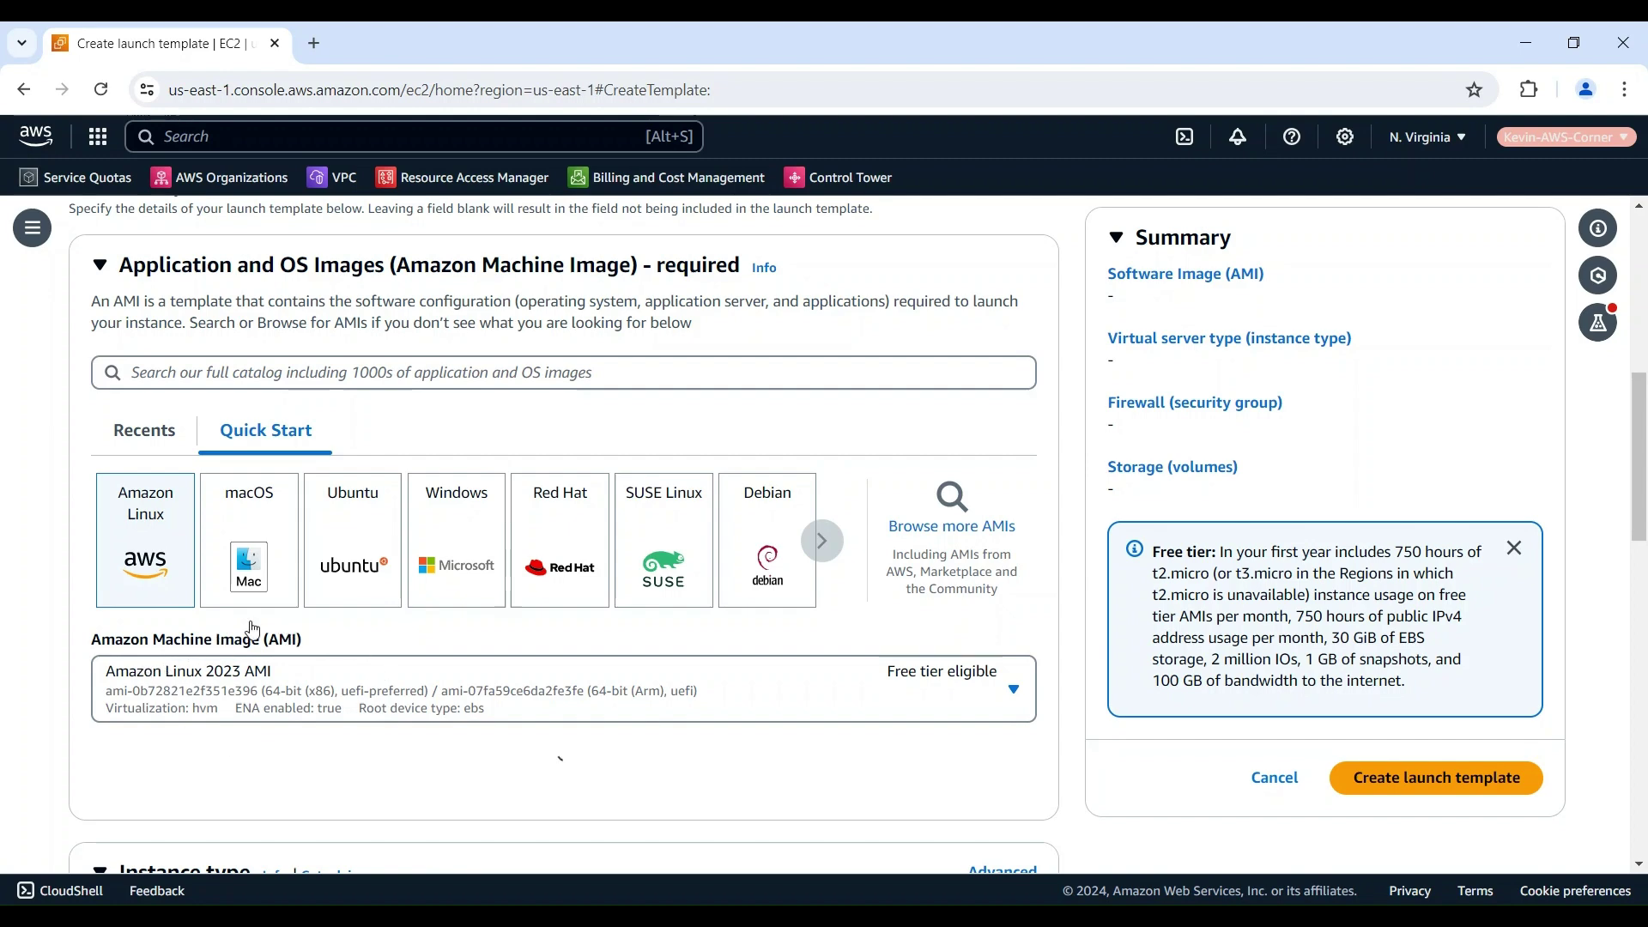
{"action": "scroll", "coordinate": [282, 737], "scroll_direction": "down", "scroll_amount": 2}
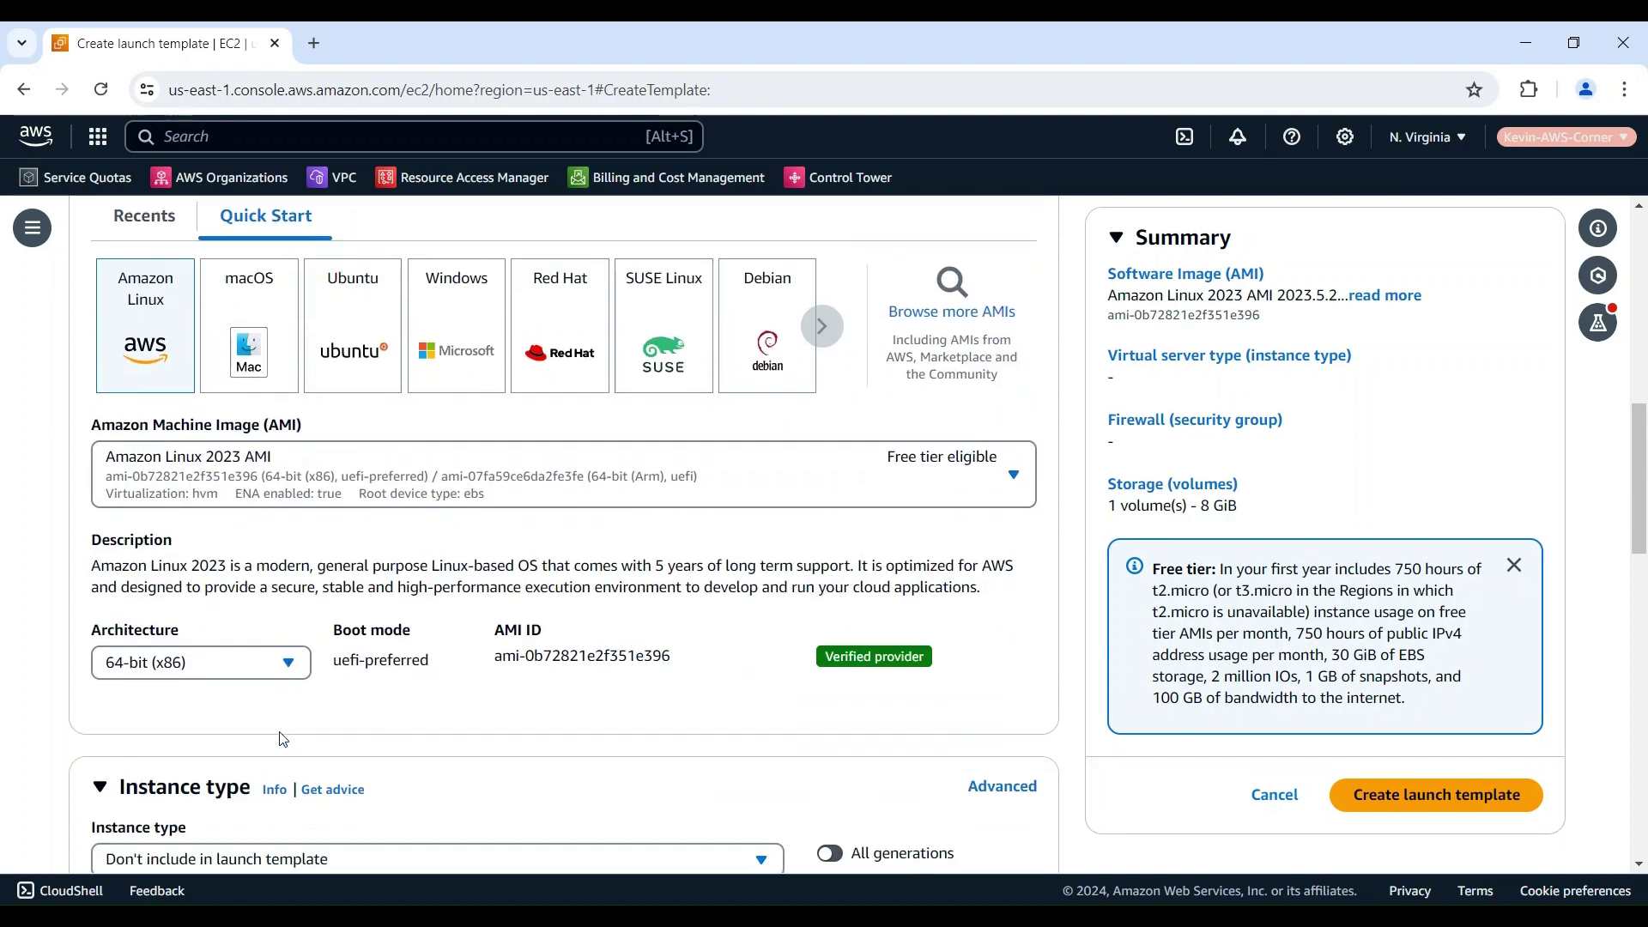
{"action": "scroll", "coordinate": [283, 738], "scroll_direction": "down", "scroll_amount": 1}
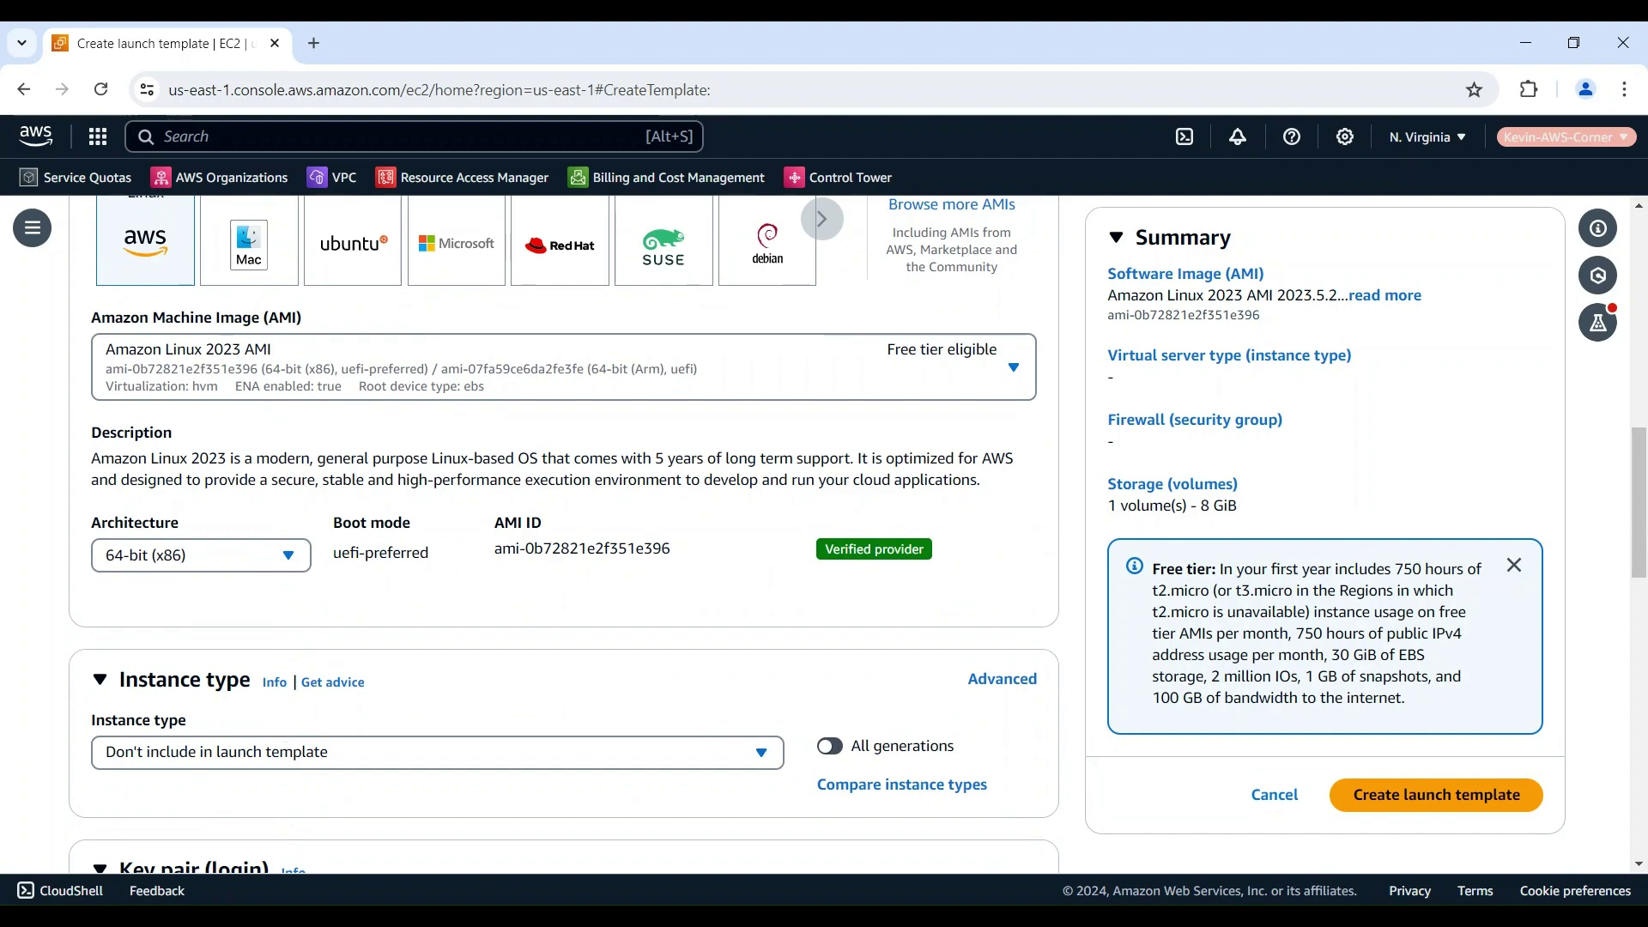
{"action": "scroll", "coordinate": [244, 516], "scroll_direction": "down", "scroll_amount": 2}
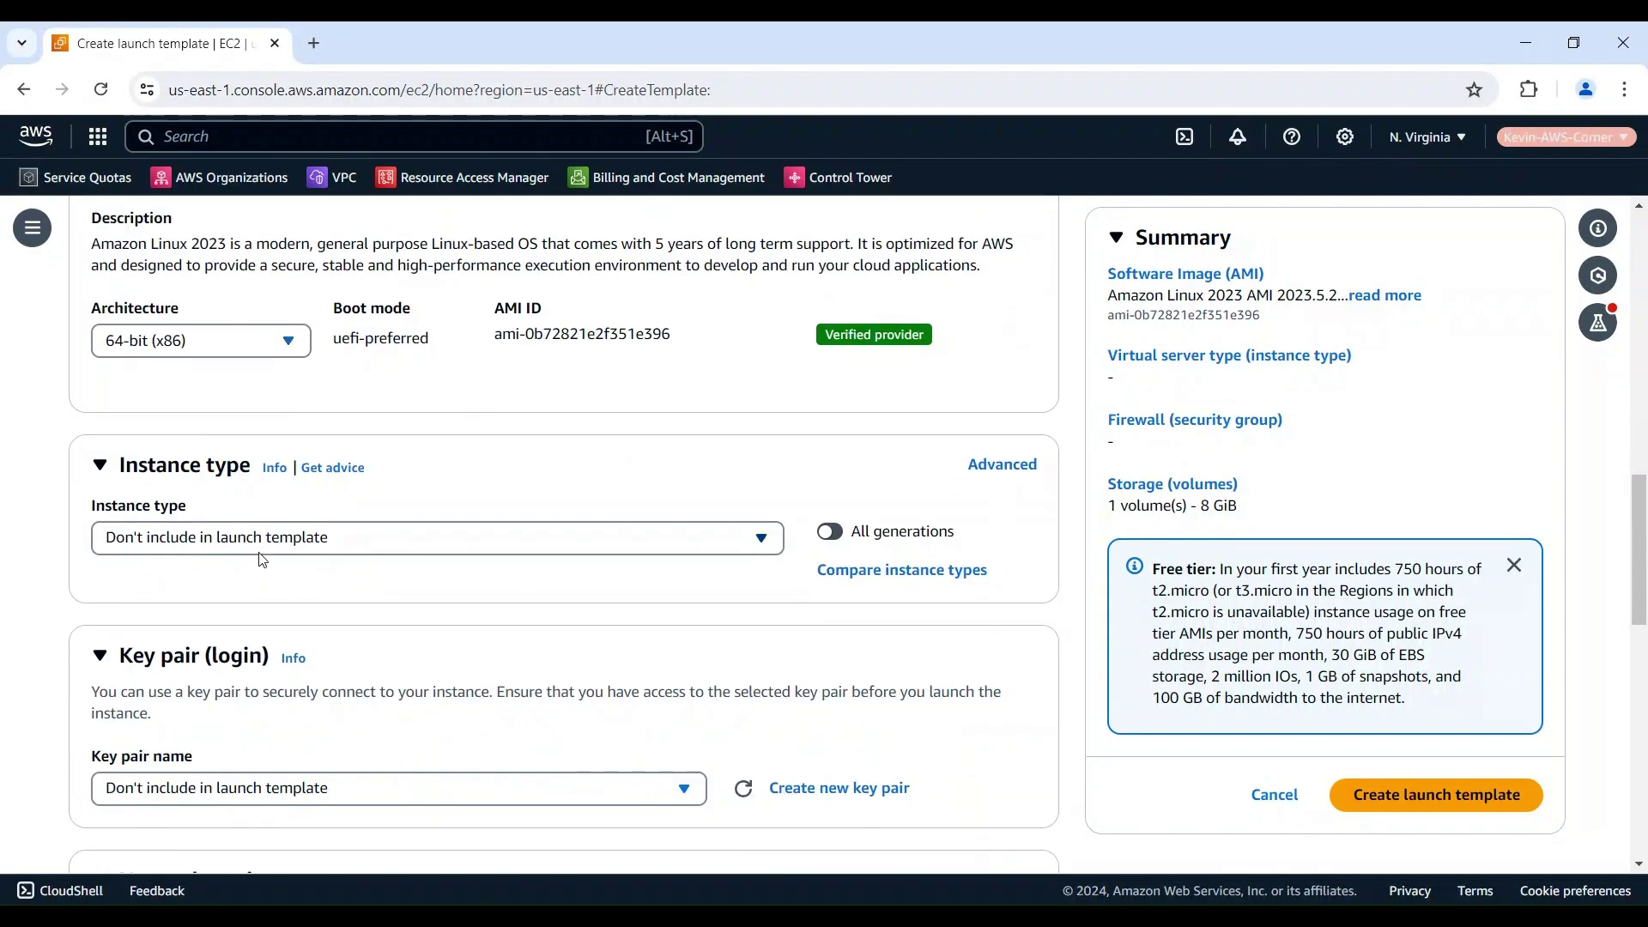
{"action": "scroll", "coordinate": [245, 477], "scroll_direction": "down", "scroll_amount": 1}
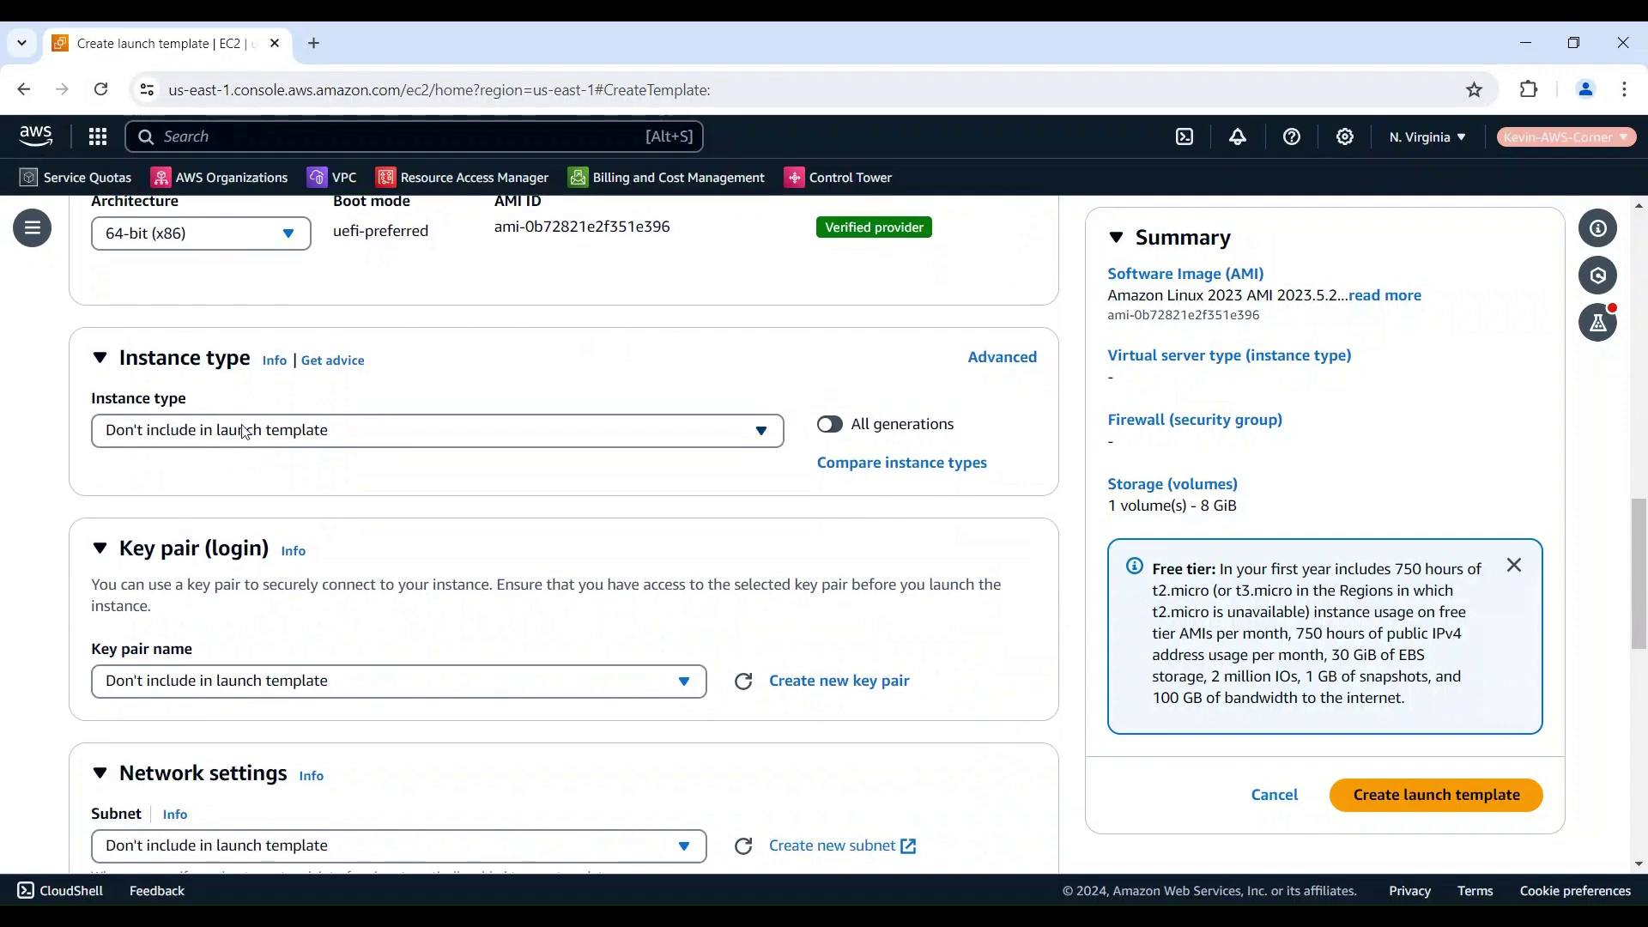
Step: Choose the t2.micro instance type and keep dev-key-pair as the key pair
{"action": "left_click", "coordinate": [245, 432]}
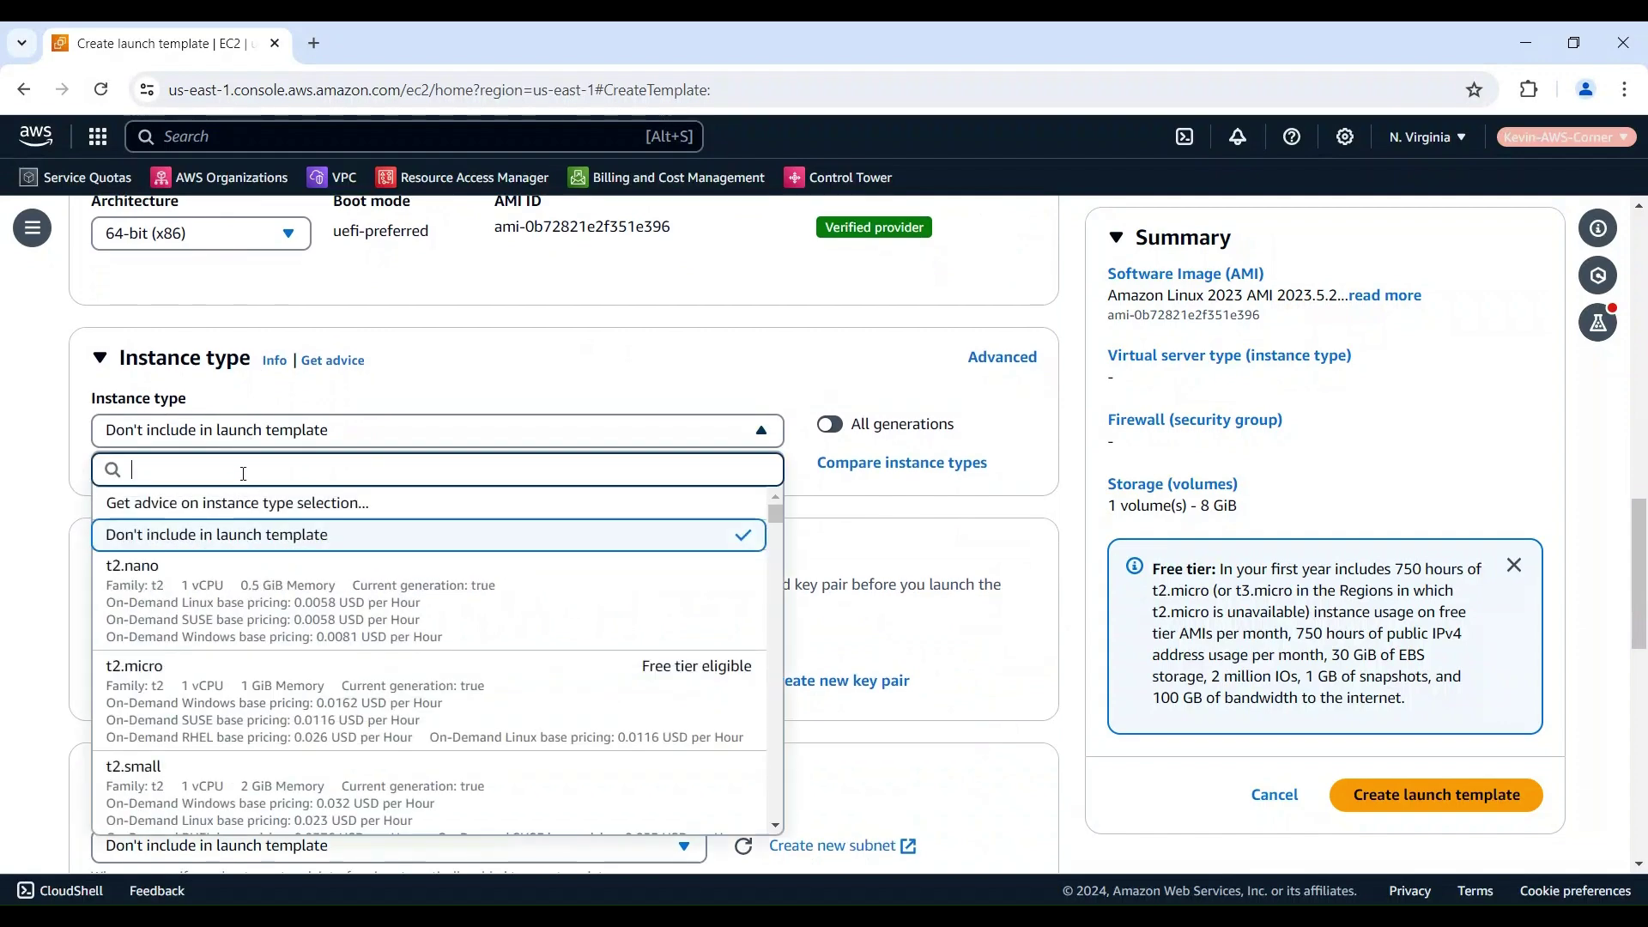
{"action": "left_click", "coordinate": [239, 698]}
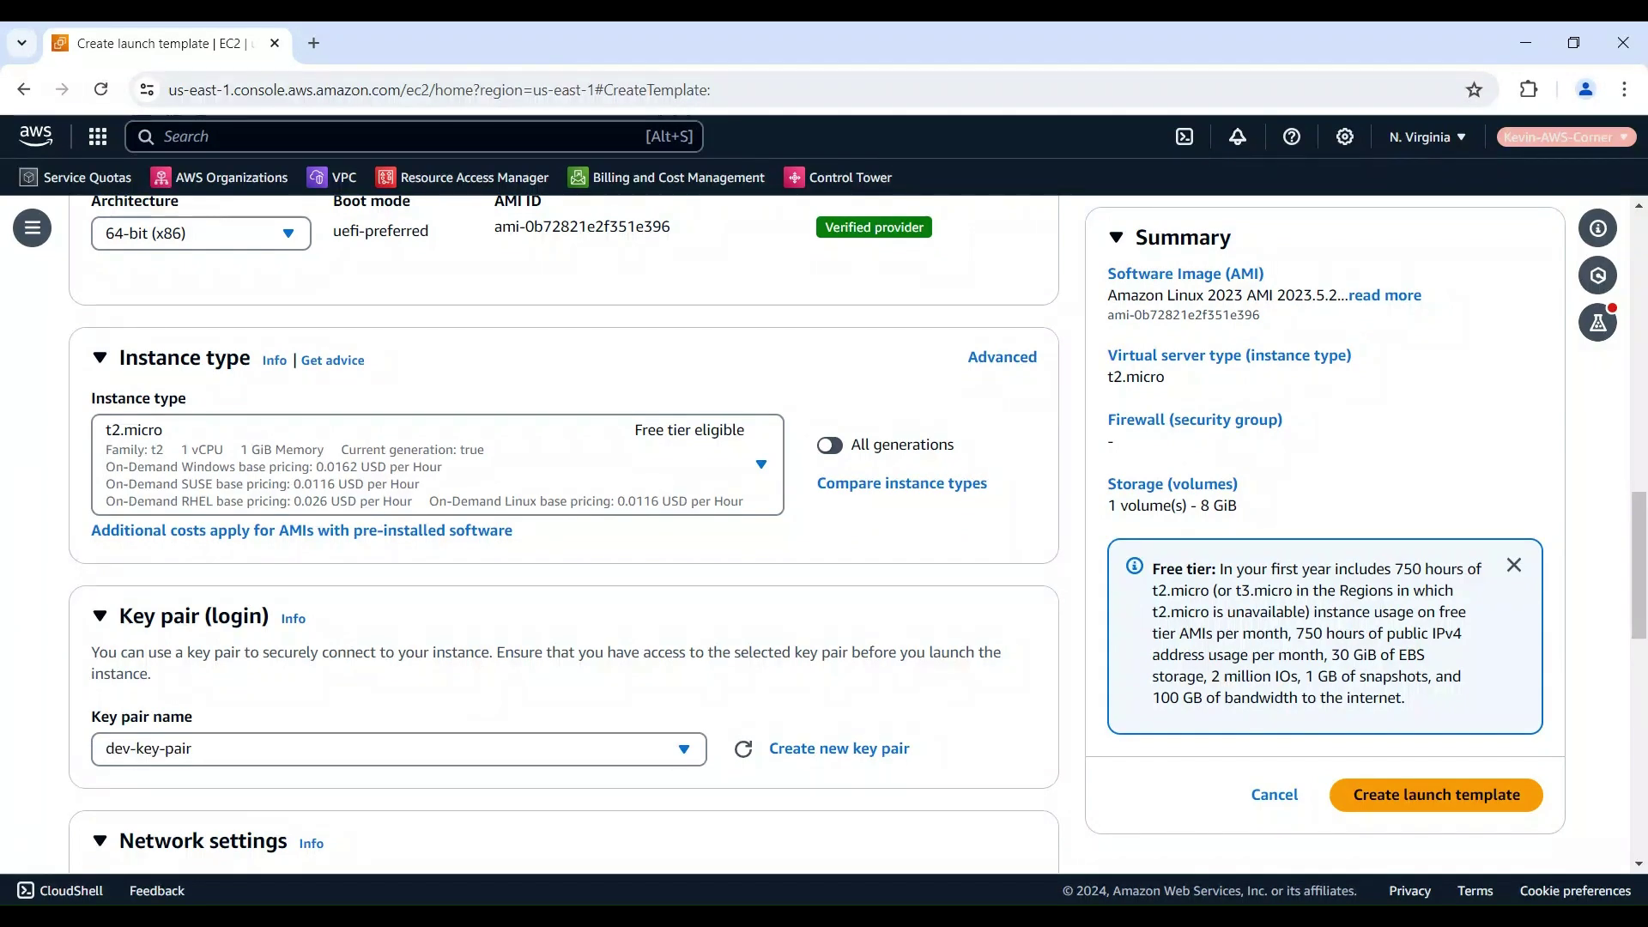
{"action": "scroll", "coordinate": [992, 775], "scroll_direction": "down", "scroll_amount": 2}
{"action": "scroll", "coordinate": [994, 775], "scroll_direction": "down", "scroll_amount": 1}
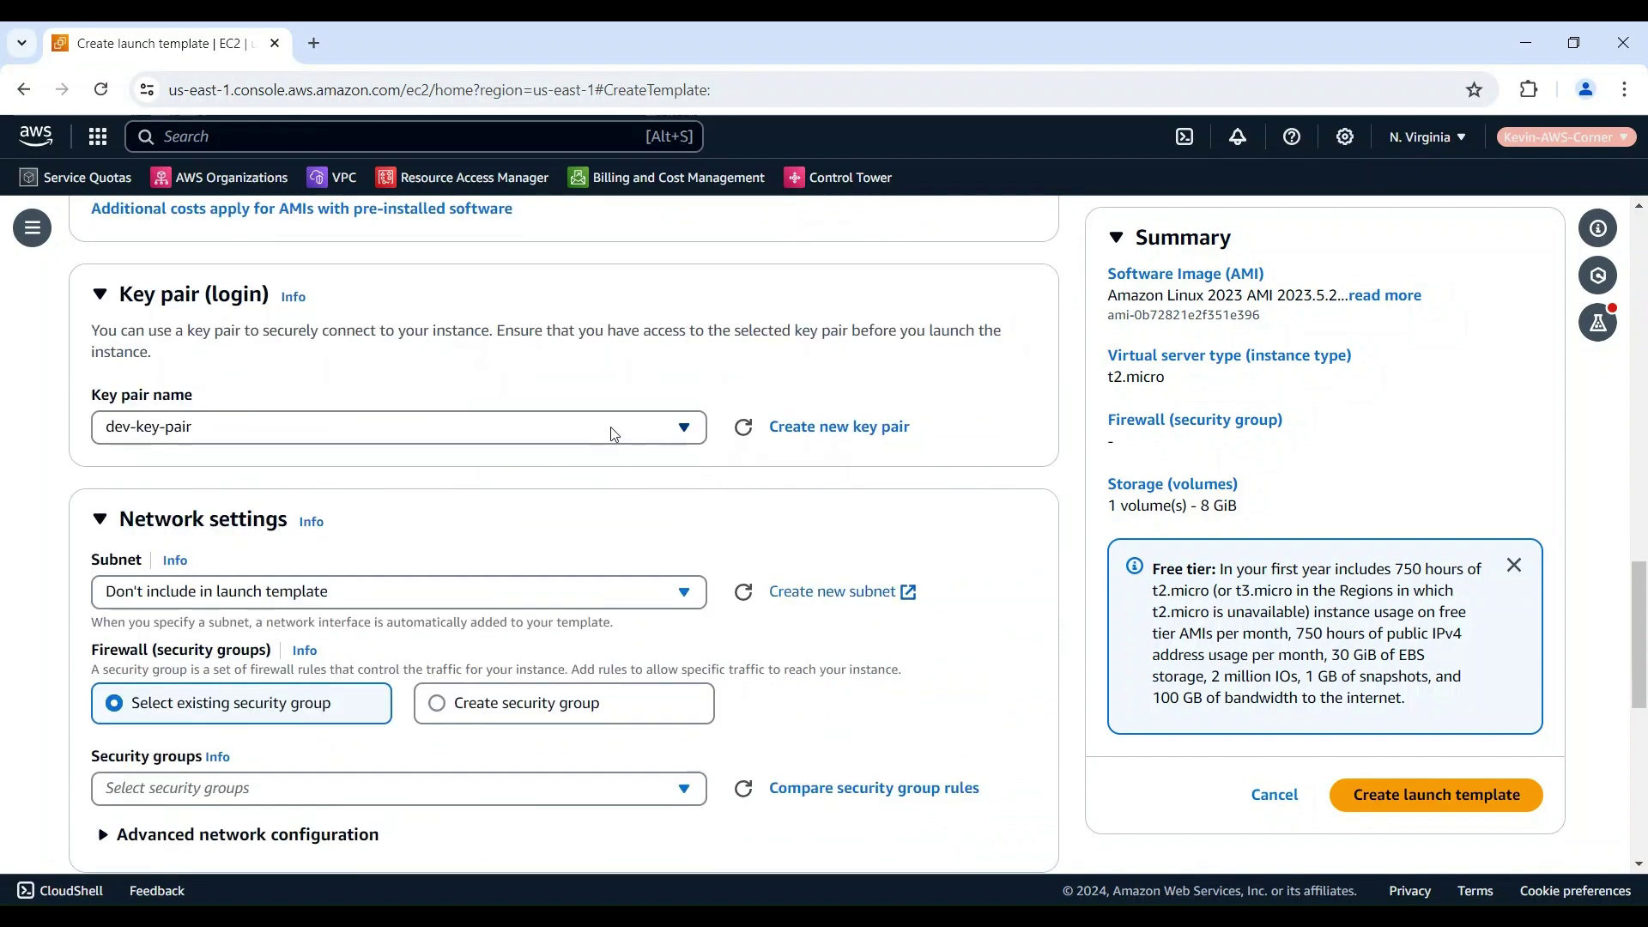
{"action": "left_click", "coordinate": [683, 427]}
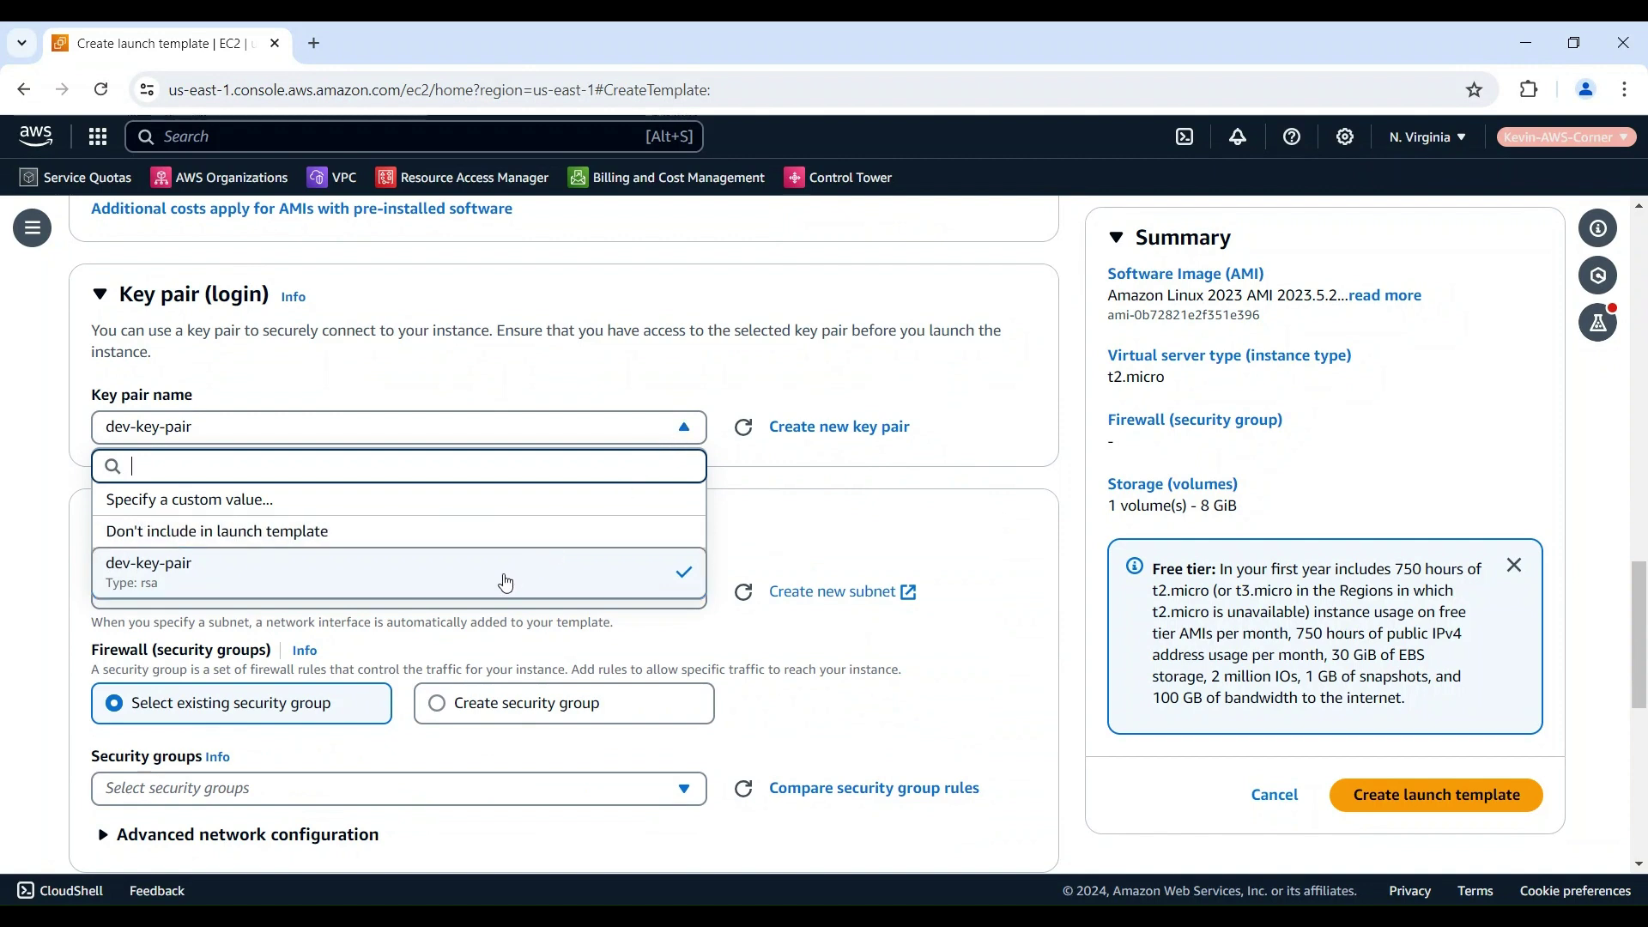
{"action": "left_click", "coordinate": [506, 574]}
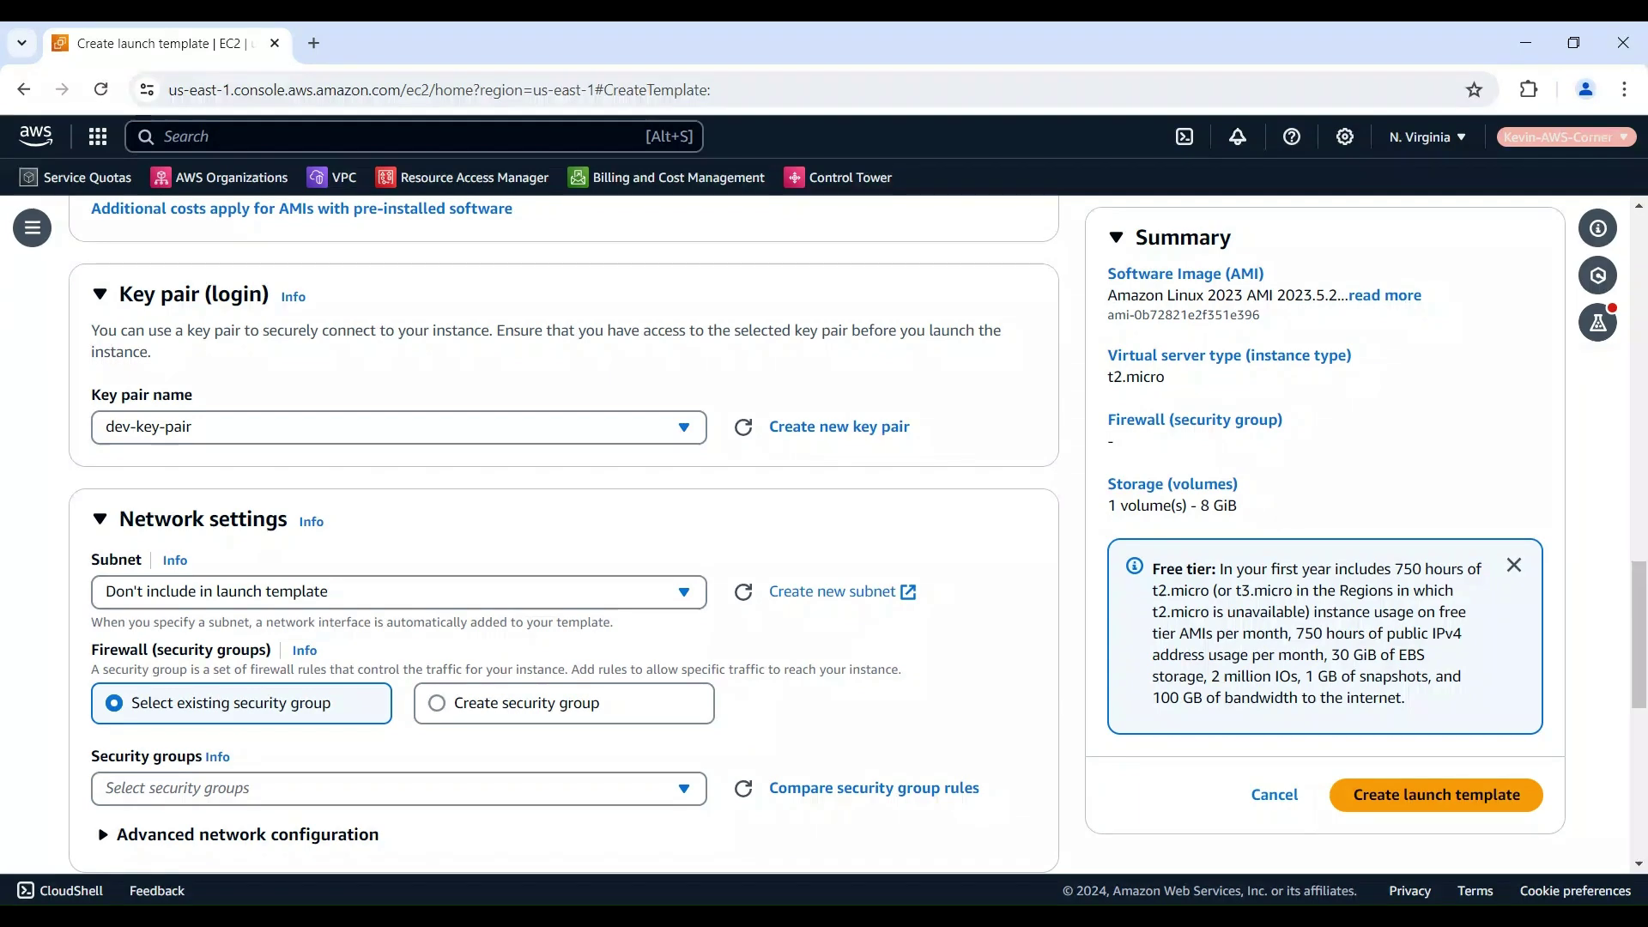
{"action": "scroll", "coordinate": [223, 529], "scroll_direction": "down", "scroll_amount": 3}
{"action": "scroll", "coordinate": [223, 530], "scroll_direction": "down", "scroll_amount": 3}
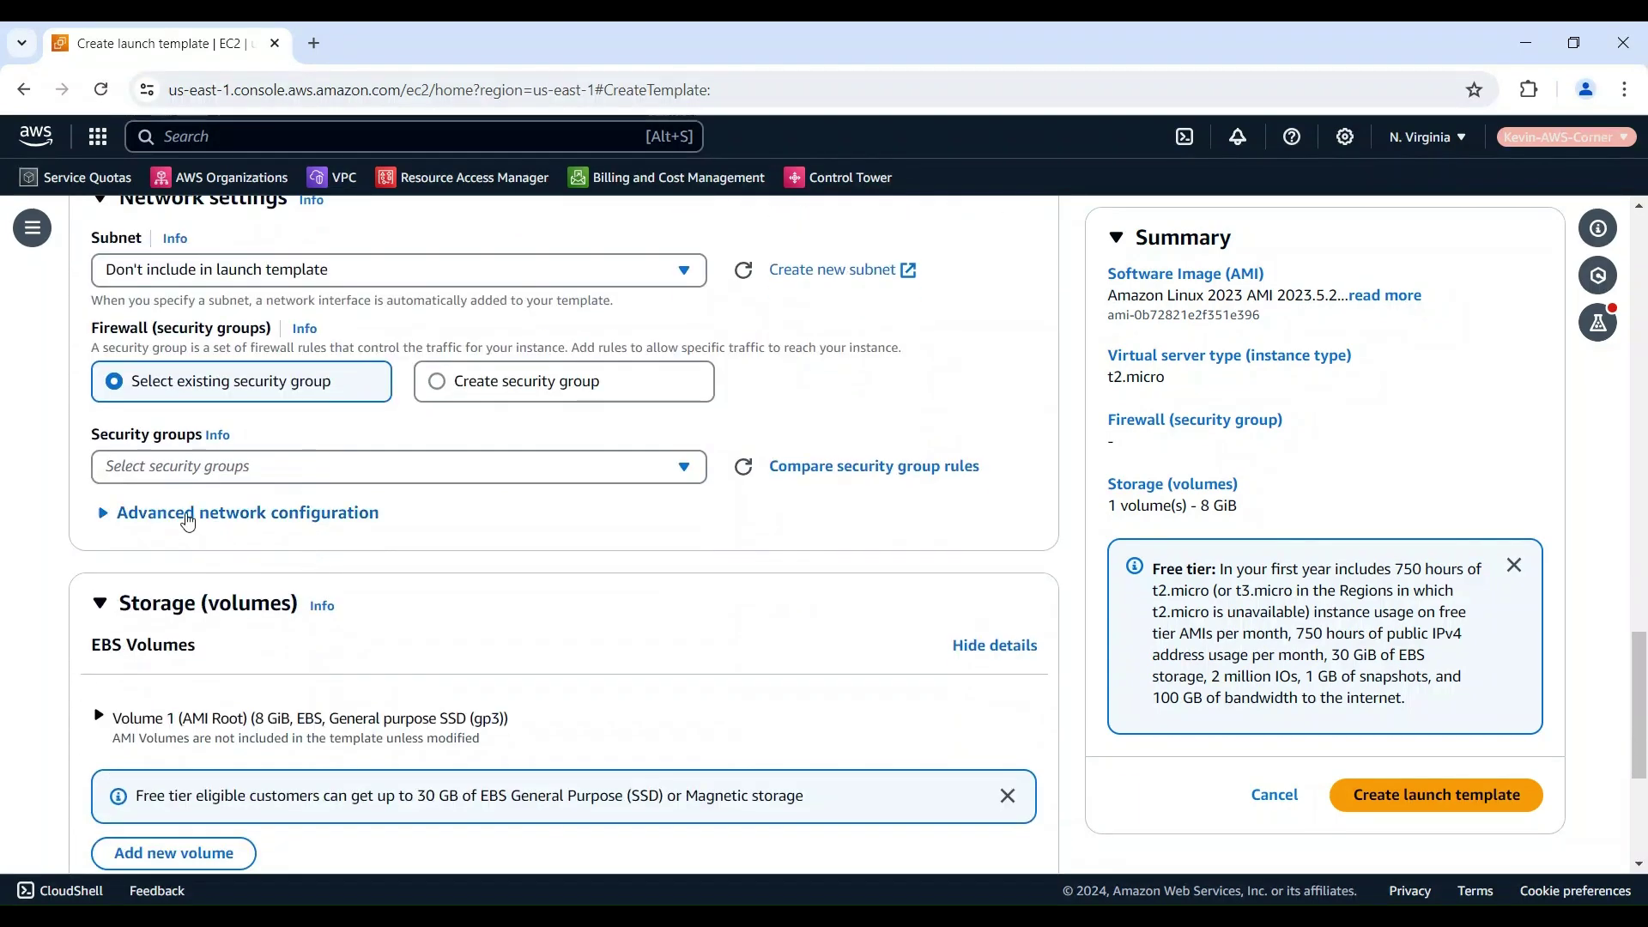
Step: Add Network interface 1 under advanced network configuration with the default security group
{"action": "left_click", "coordinate": [188, 516]}
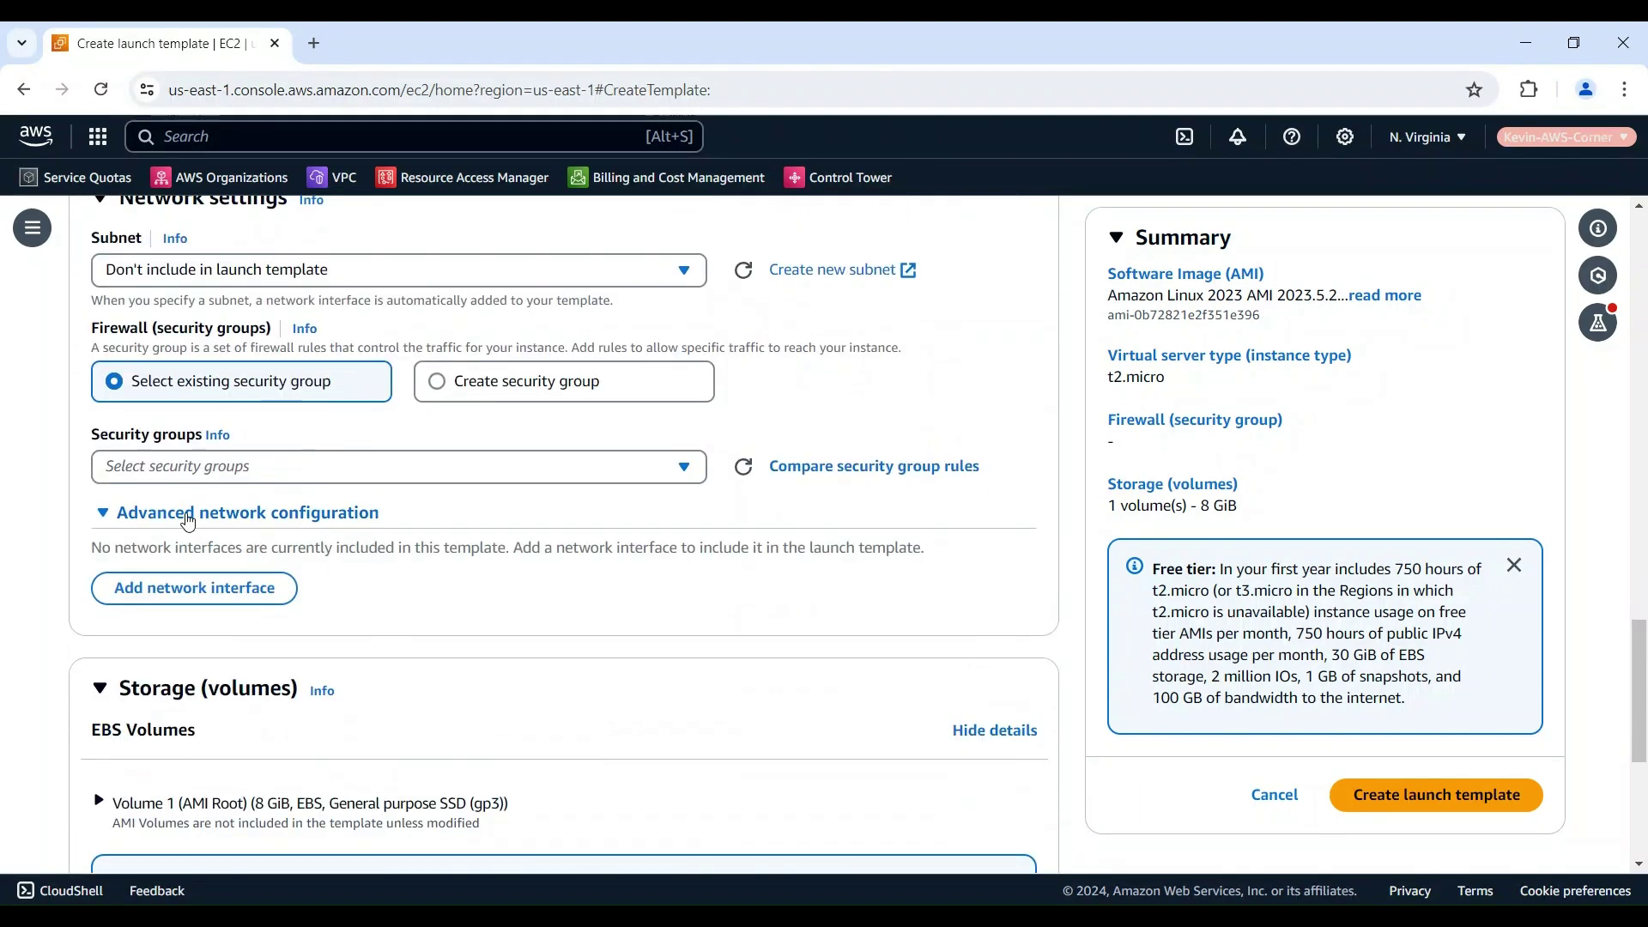
{"action": "left_click", "coordinate": [159, 592]}
{"action": "scroll", "coordinate": [160, 600], "scroll_direction": "down", "scroll_amount": 2}
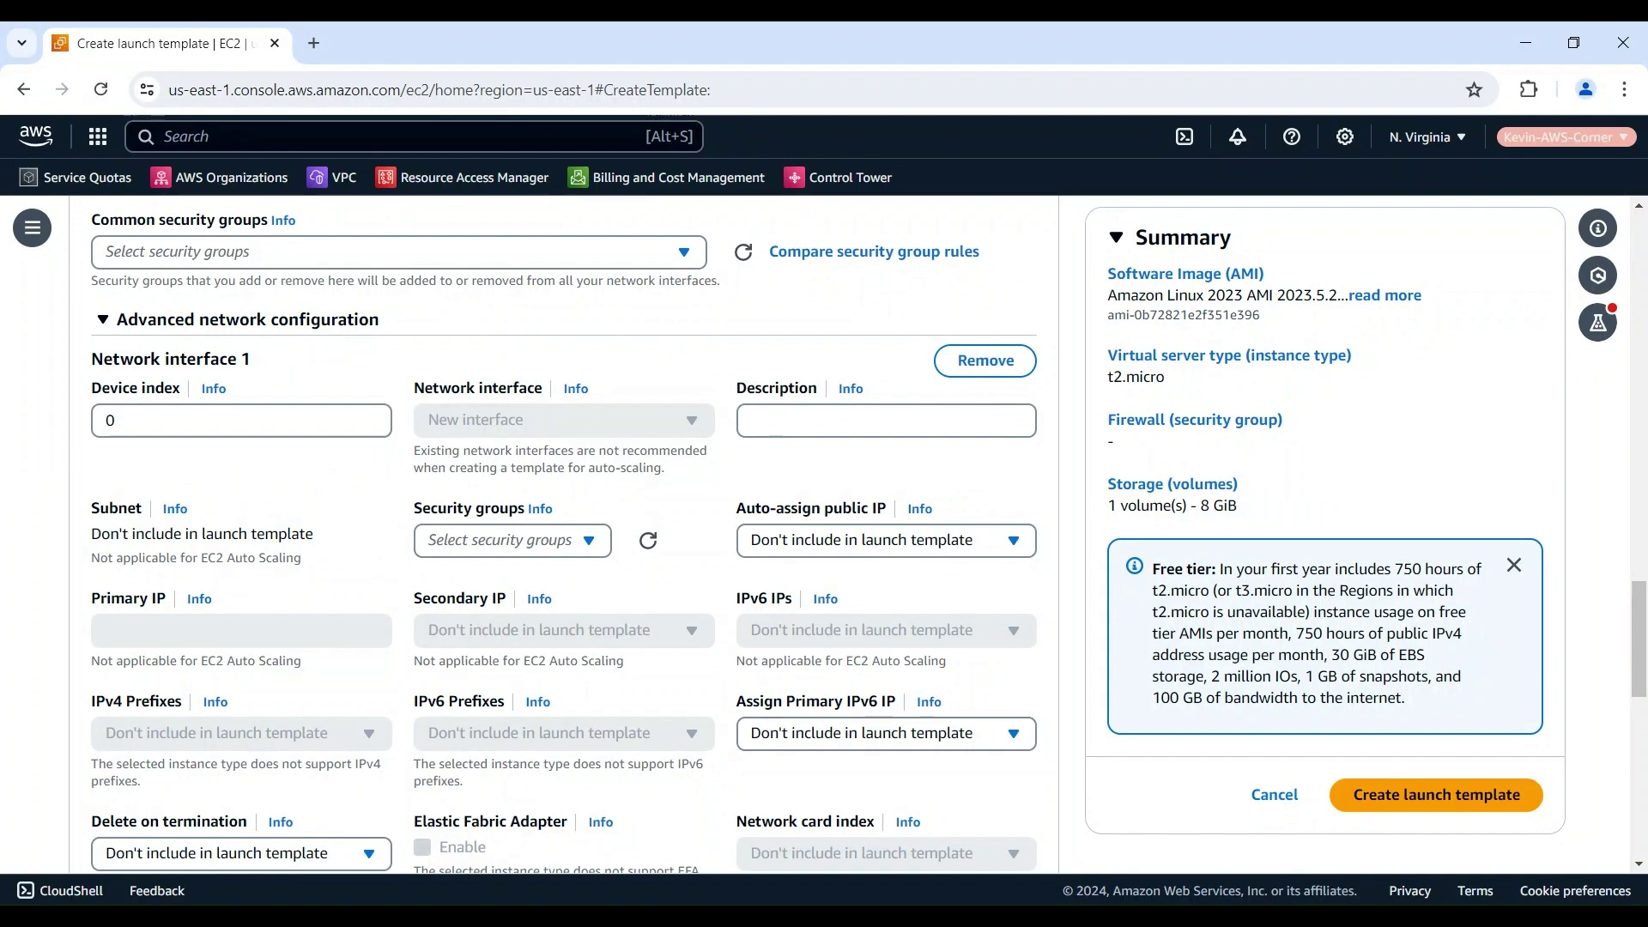
{"action": "left_click", "coordinate": [586, 540]}
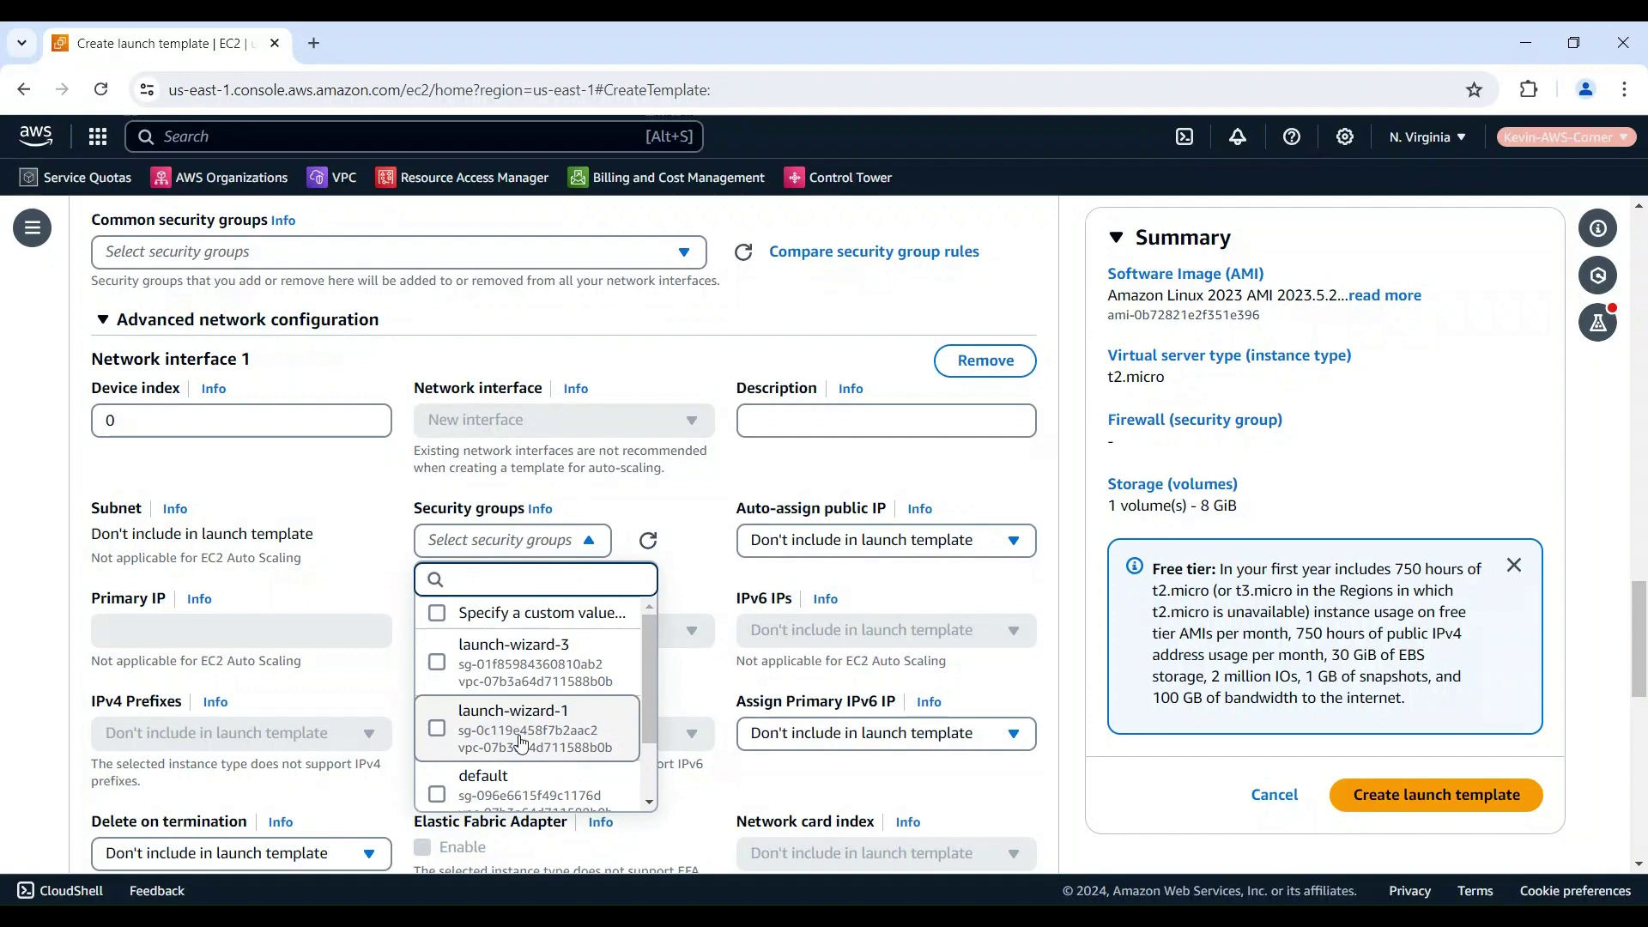
{"action": "left_click", "coordinate": [519, 788]}
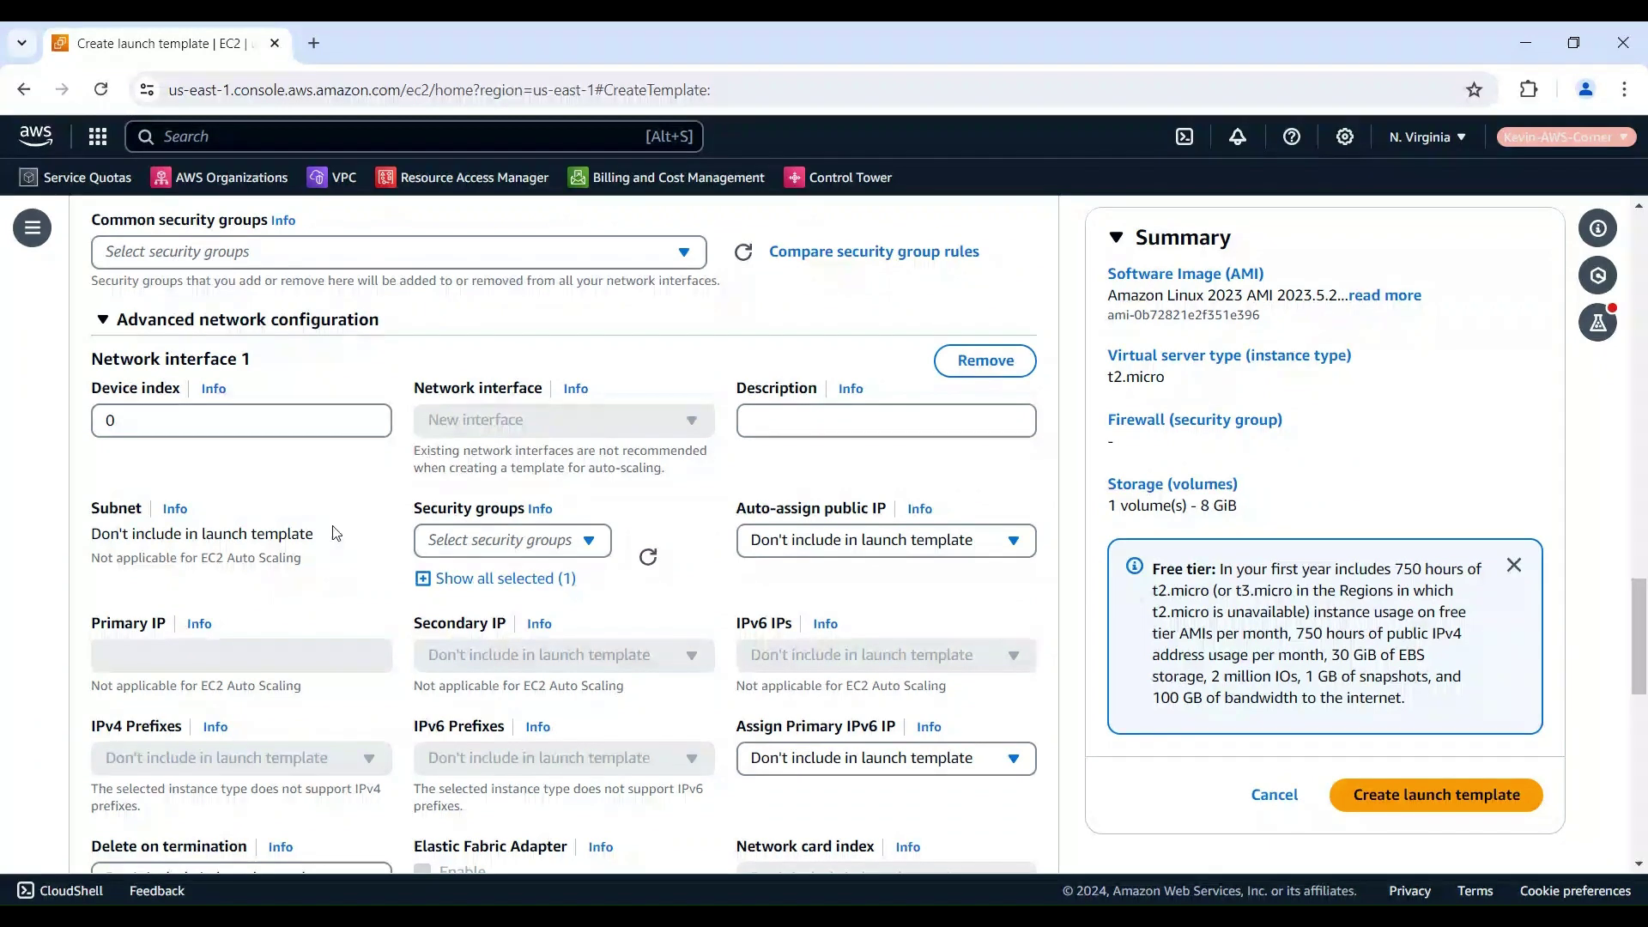
Step: Enable auto-assign public IP and delete on termination, then create MyDemoTemplate
{"action": "left_click", "coordinate": [886, 540]}
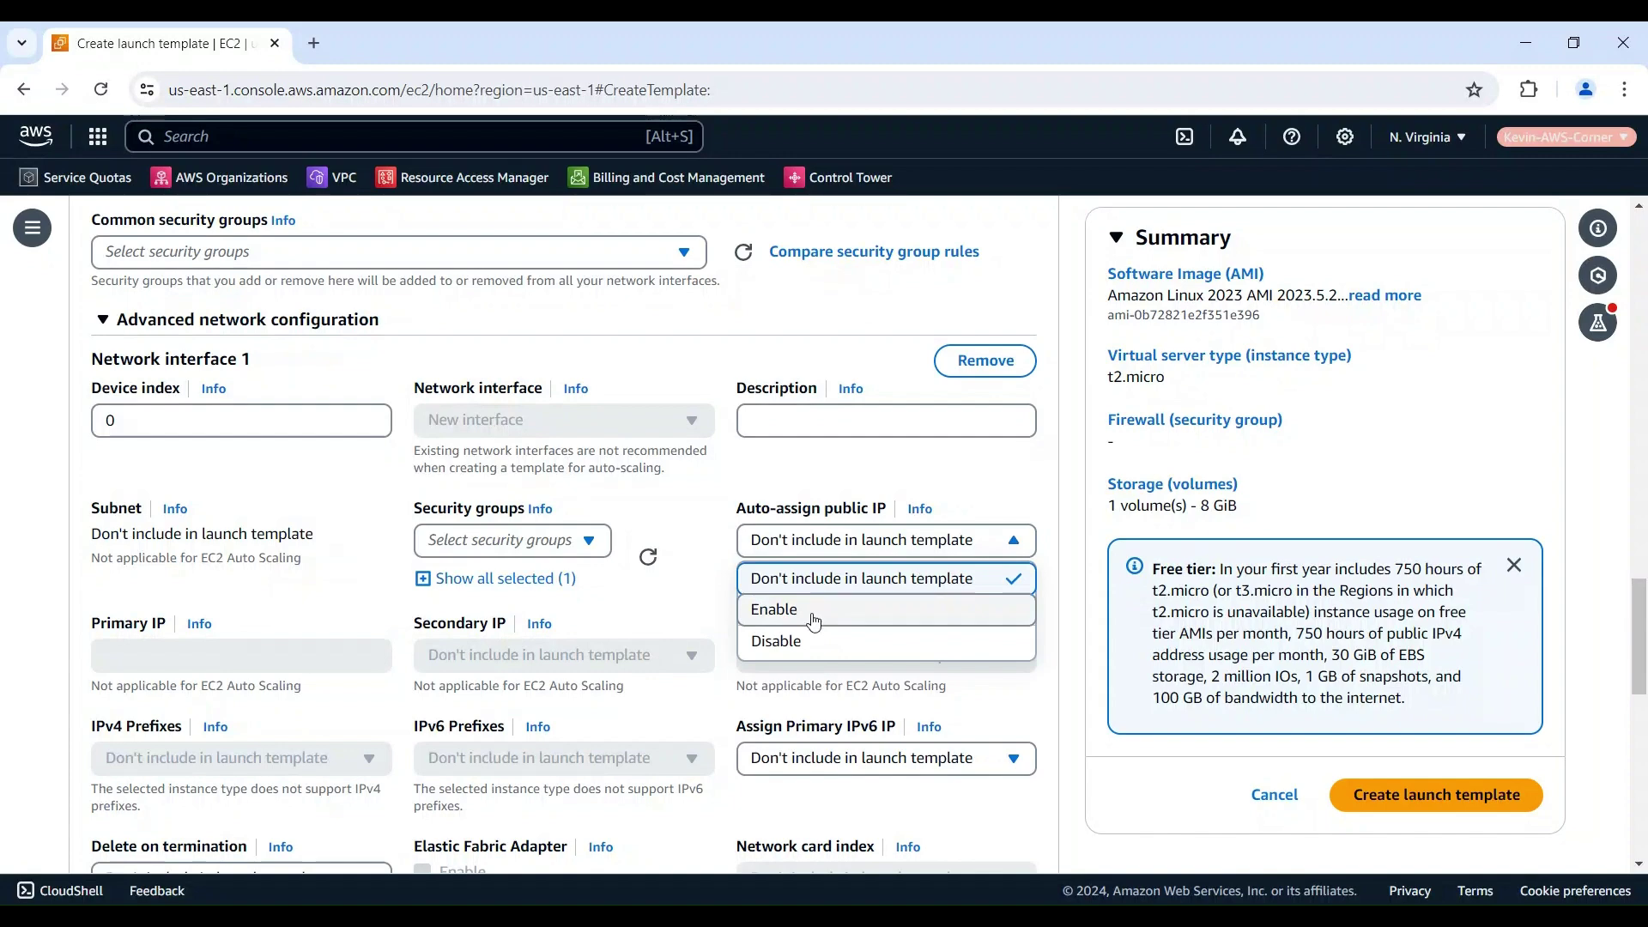
{"action": "left_click", "coordinate": [812, 614]}
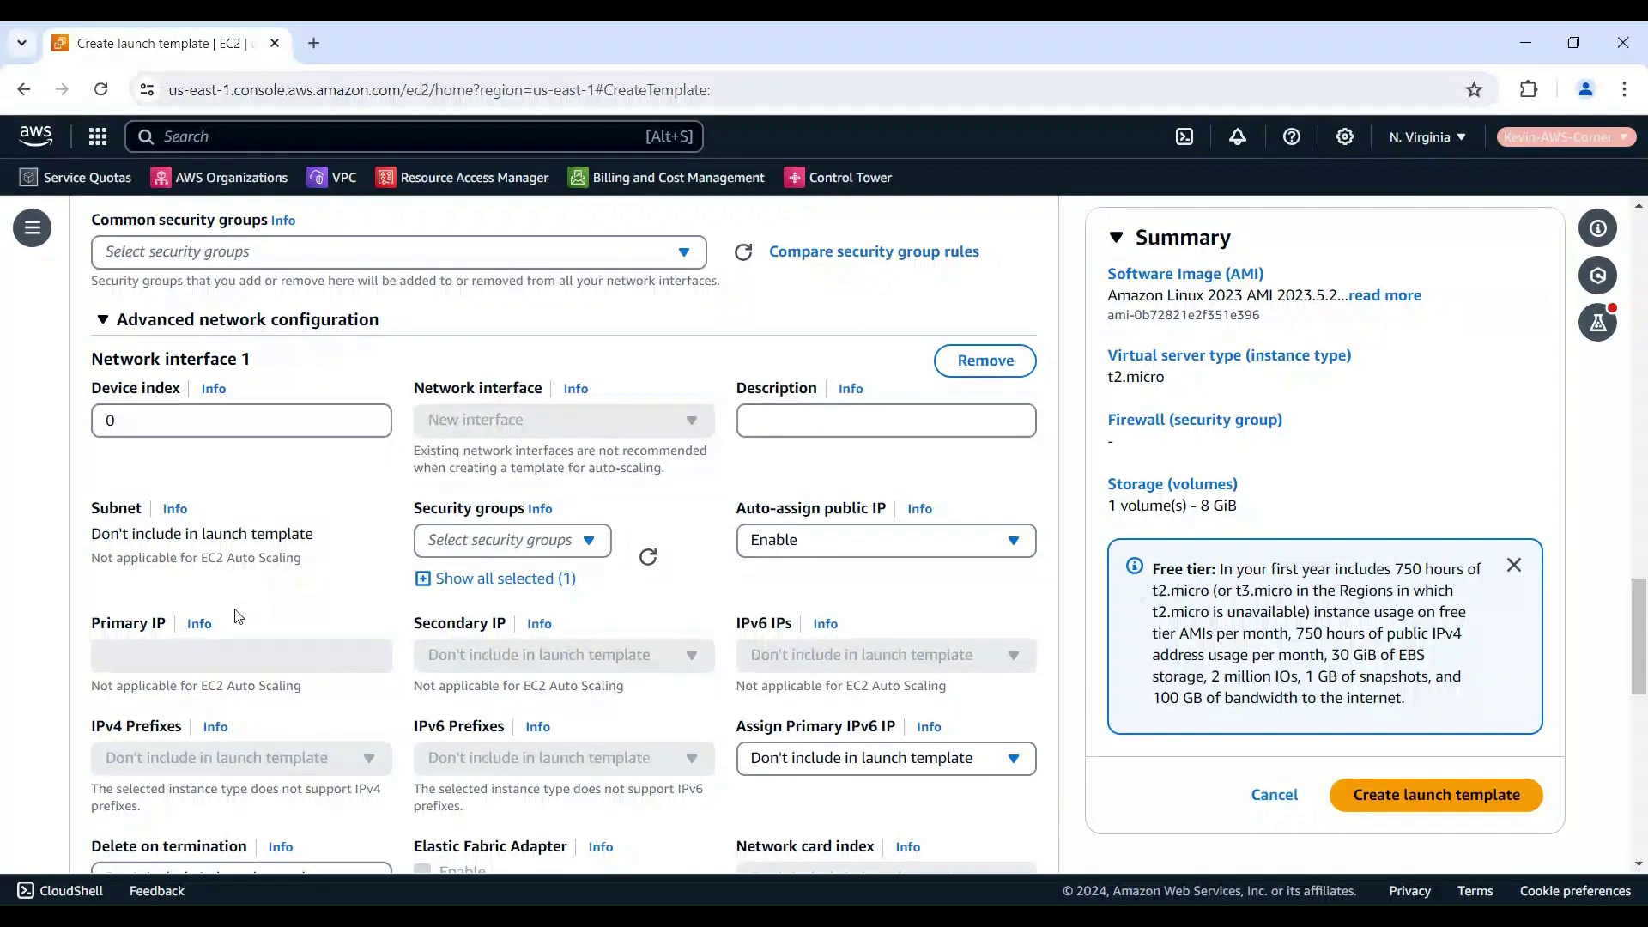
{"action": "scroll", "coordinate": [236, 617], "scroll_direction": "down", "scroll_amount": 3}
{"action": "left_click", "coordinate": [239, 556]}
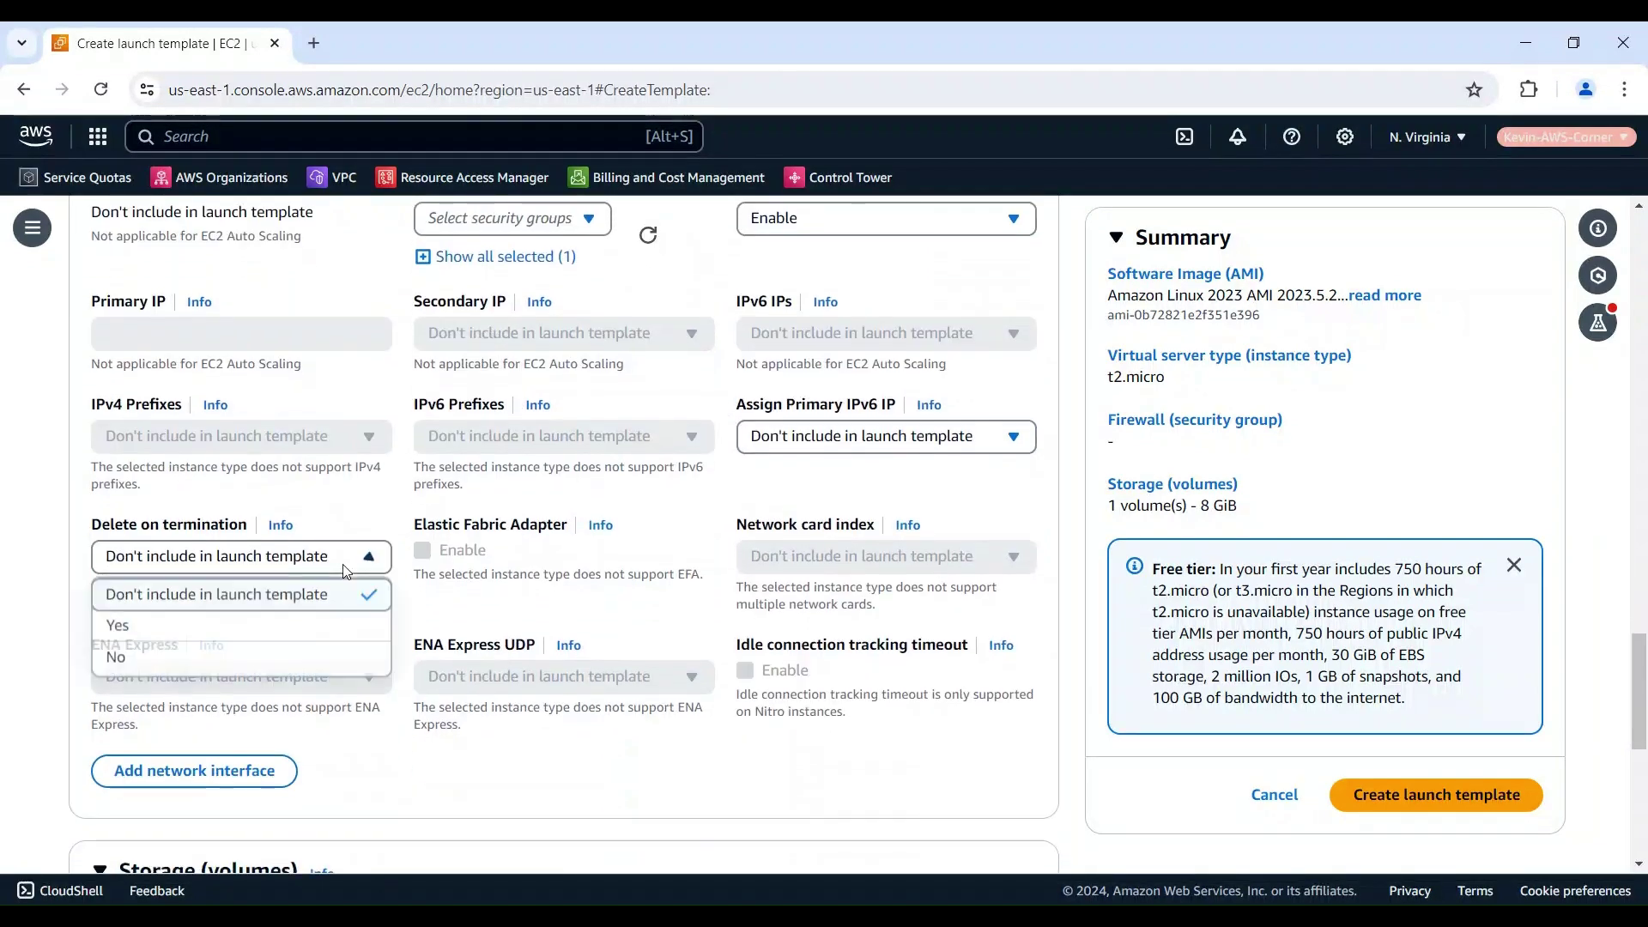
{"action": "left_click", "coordinate": [265, 626]}
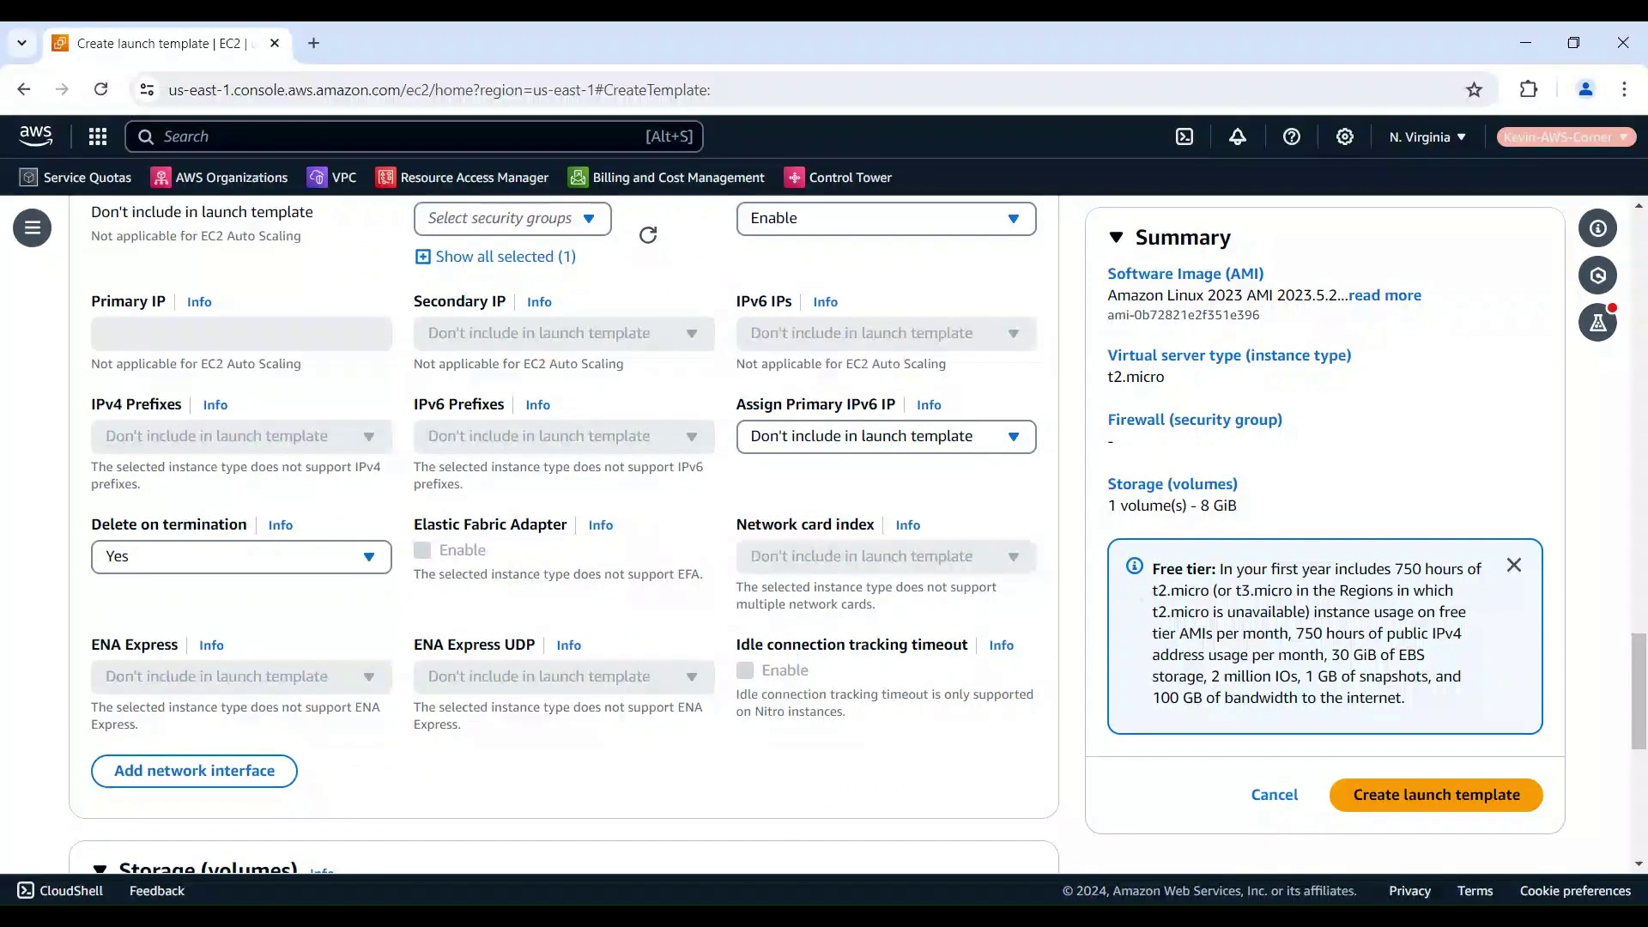
{"action": "scroll", "coordinate": [593, 573], "scroll_direction": "down", "scroll_amount": 5}
{"action": "scroll", "coordinate": [593, 572], "scroll_direction": "down", "scroll_amount": 2}
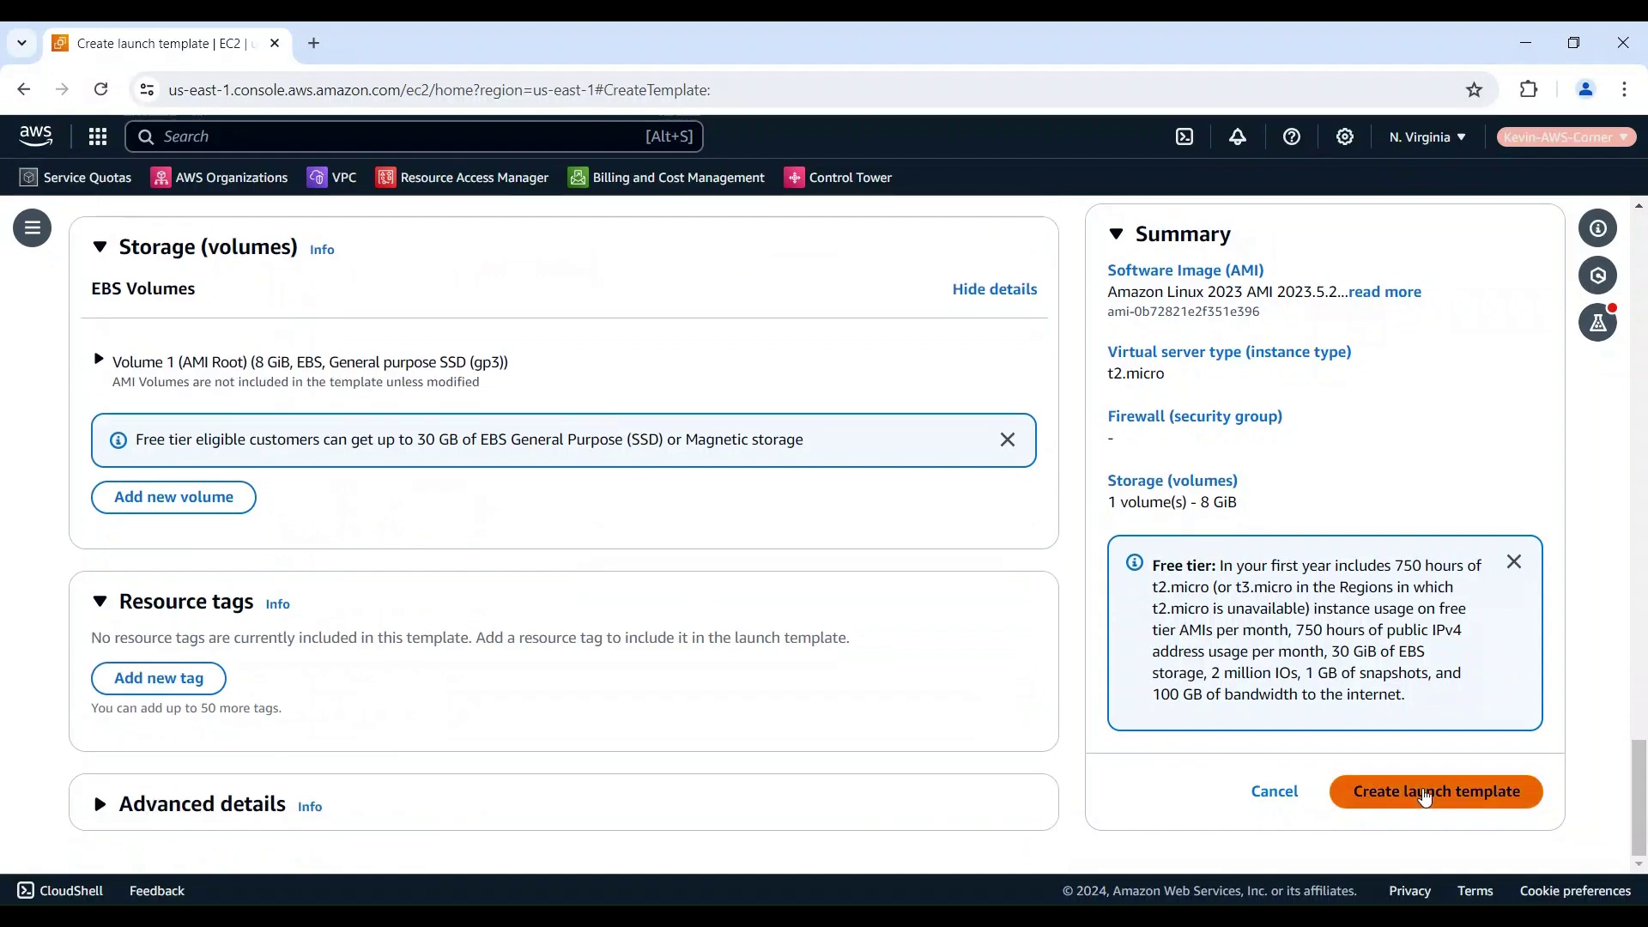
{"action": "left_click", "coordinate": [1426, 792]}
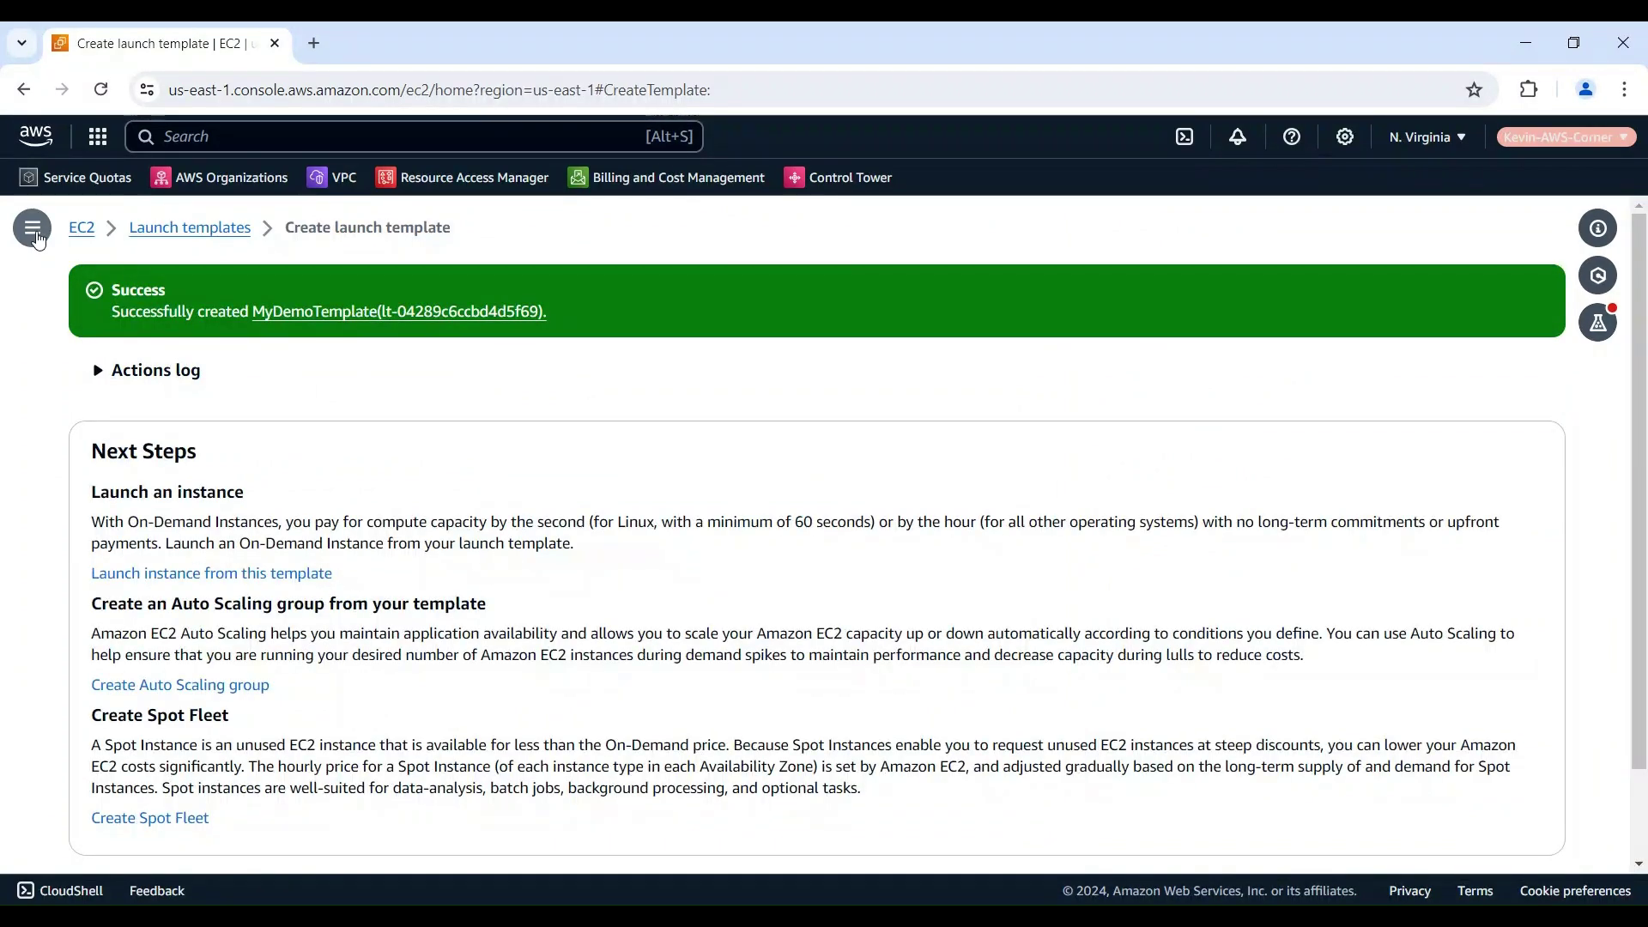
Step: Go to Auto Scaling Groups from the sidebar and start a new group
{"action": "left_click", "coordinate": [33, 229]}
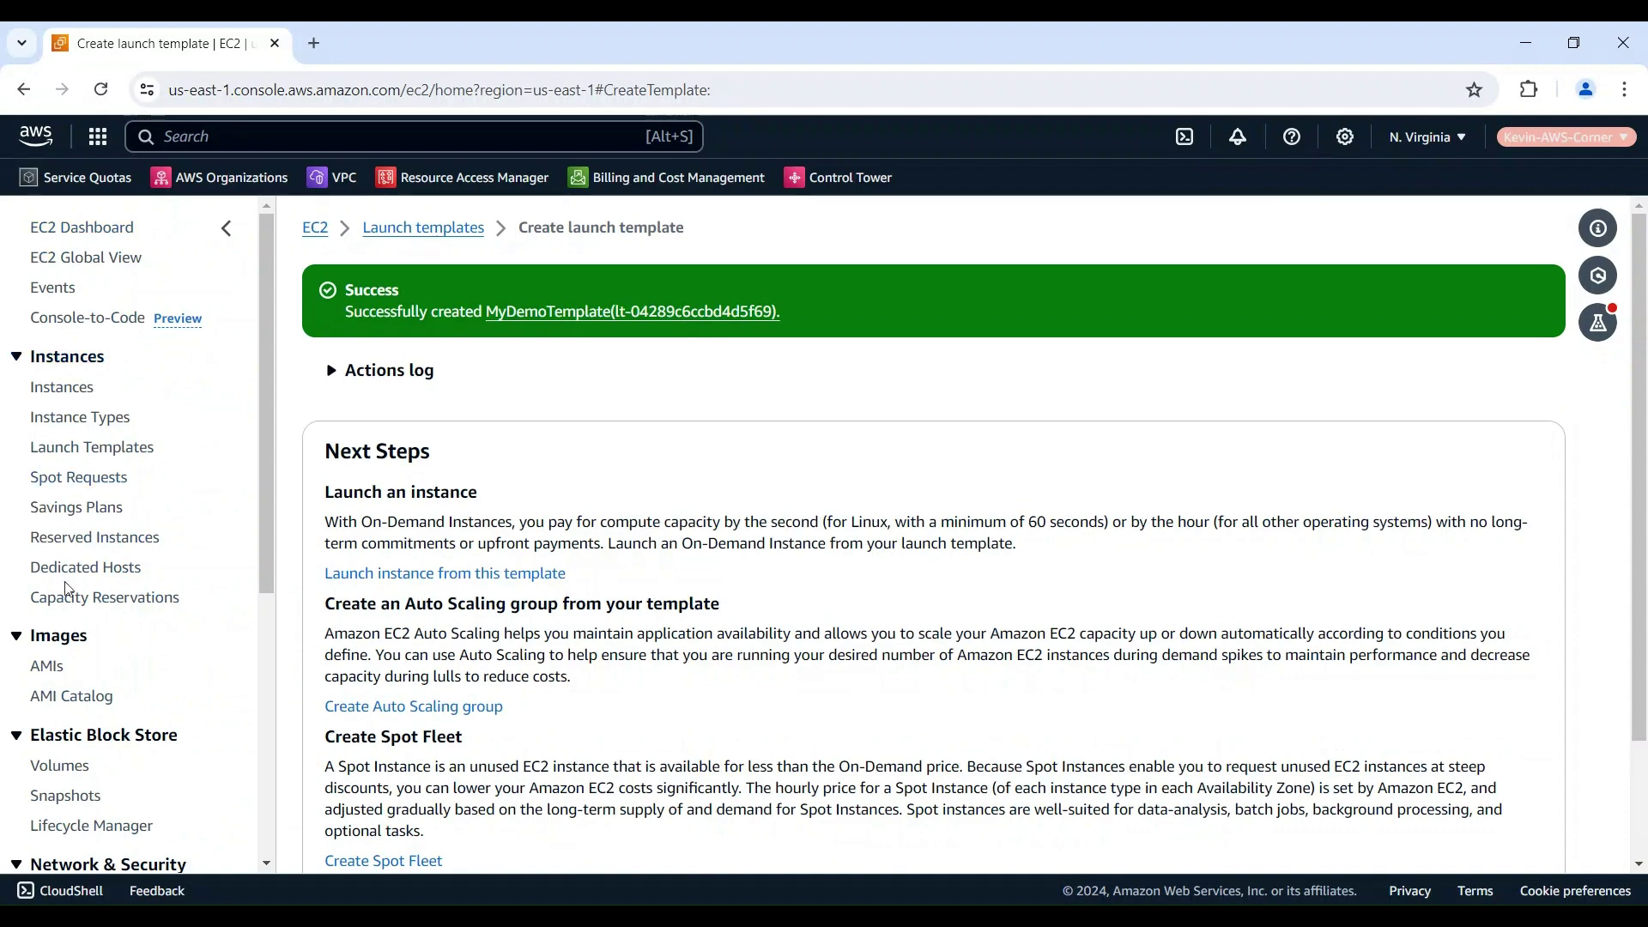
{"action": "scroll", "coordinate": [104, 670], "scroll_direction": "down", "scroll_amount": 5}
{"action": "scroll", "coordinate": [109, 721], "scroll_direction": "down", "scroll_amount": 5}
{"action": "left_click", "coordinate": [100, 744]}
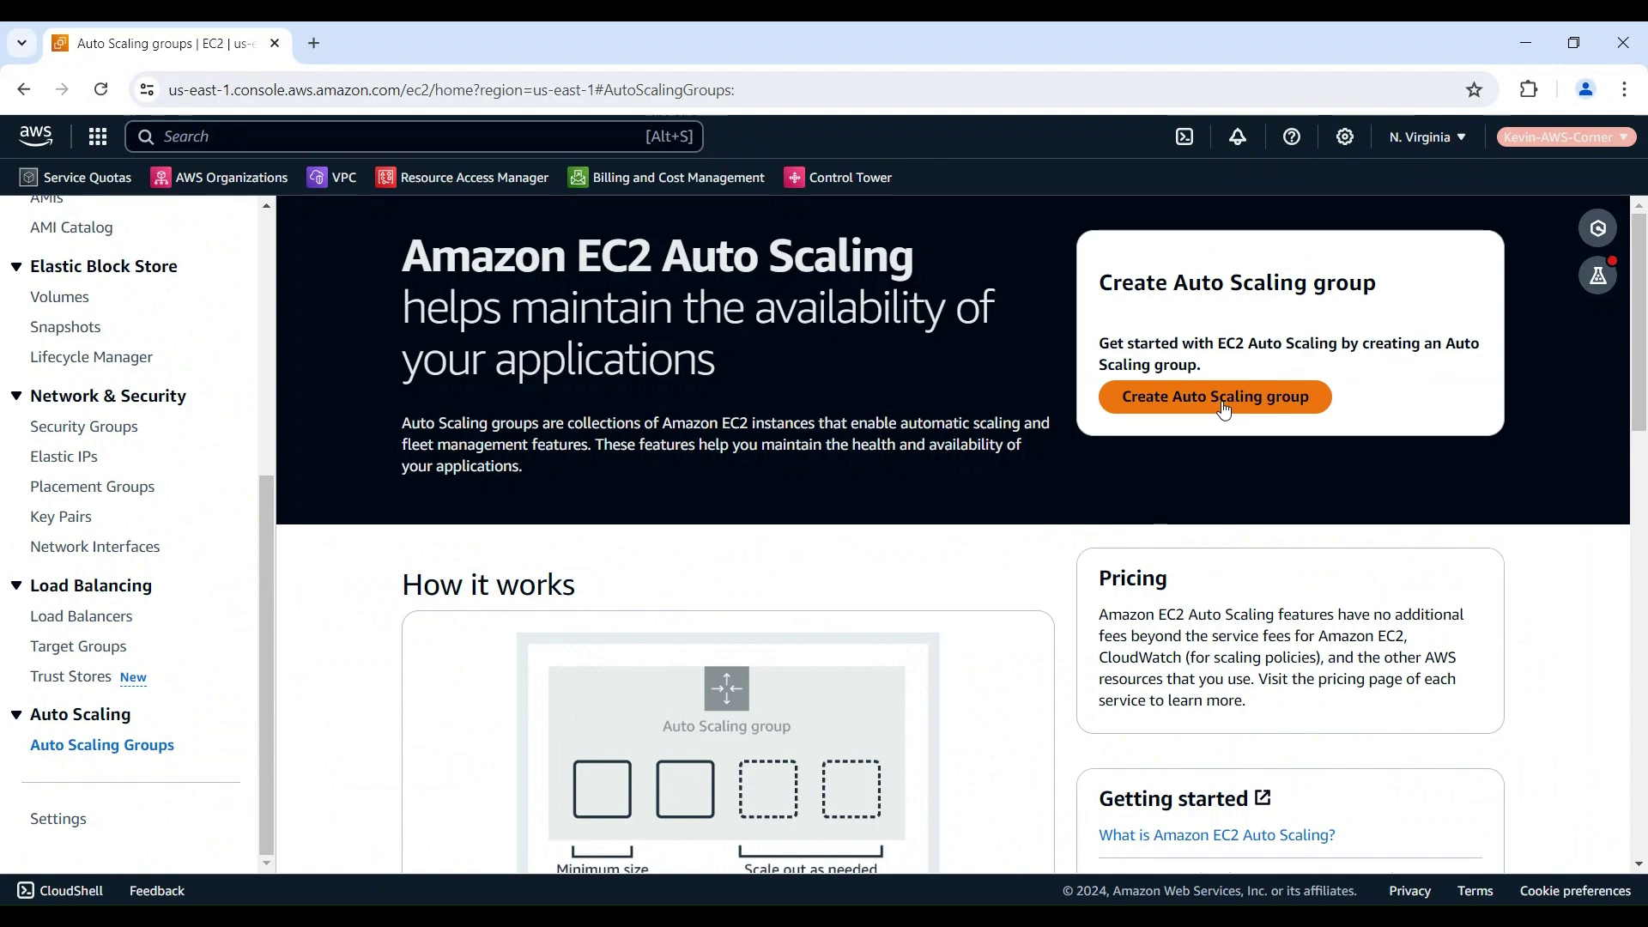
{"action": "left_click", "coordinate": [1223, 403]}
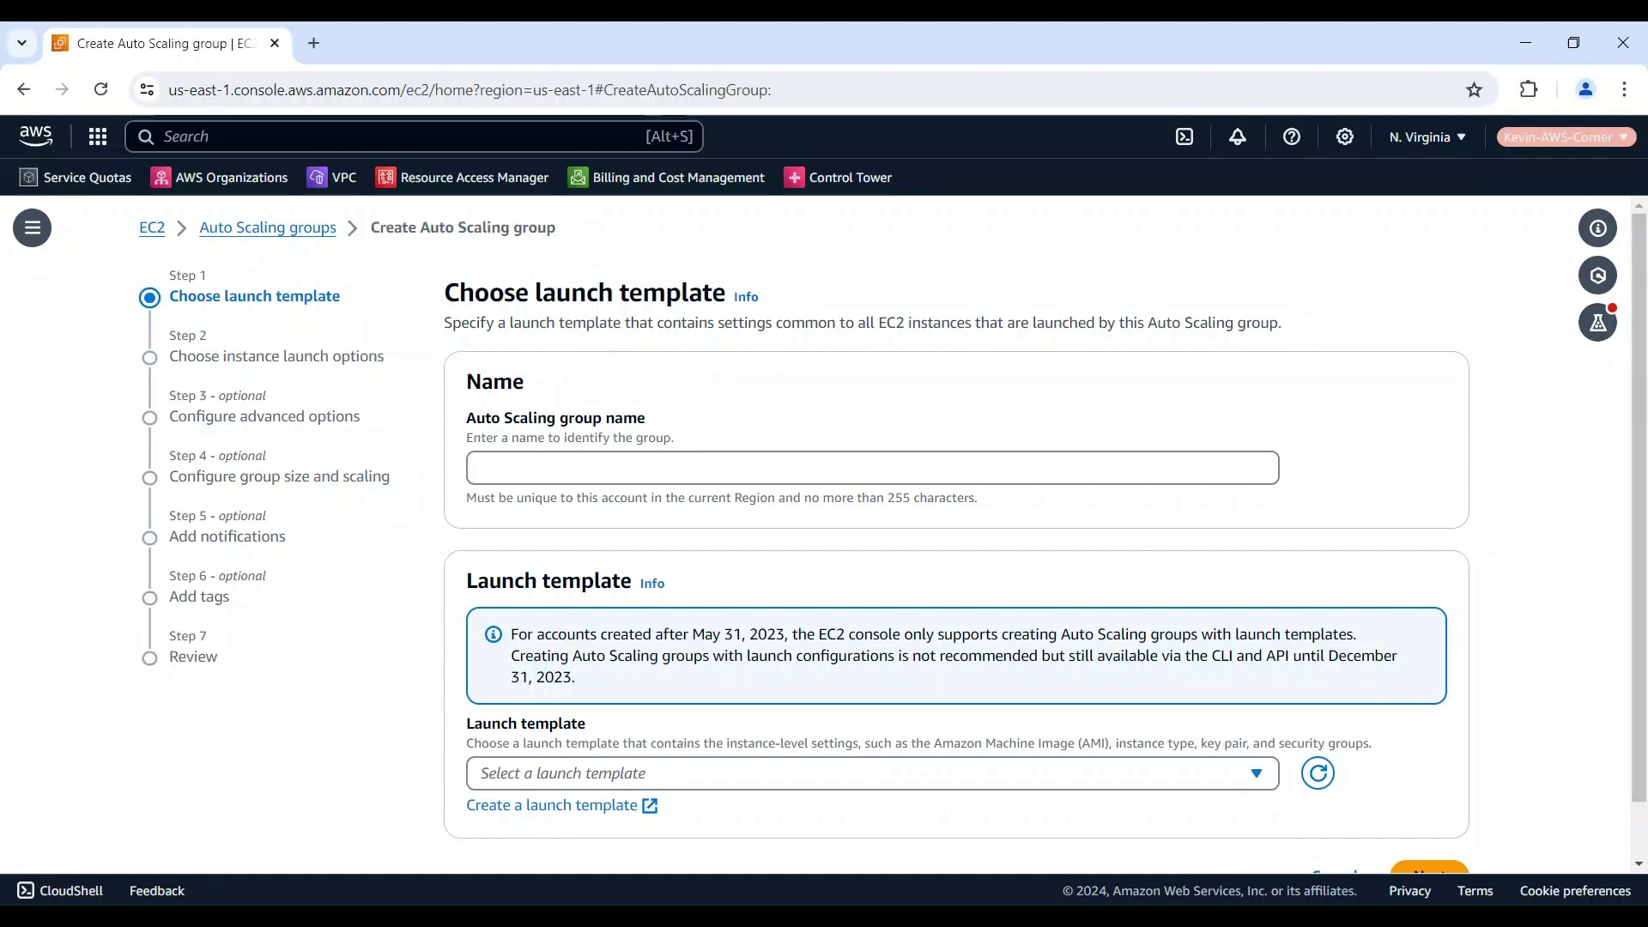
Step: Name the group 'Demo Scaling Group', select MyDemoTemplate, and proceed to launch options
{"action": "left_click", "coordinate": [574, 466]}
{"action": "type", "text": "Demo Scaling Group"}
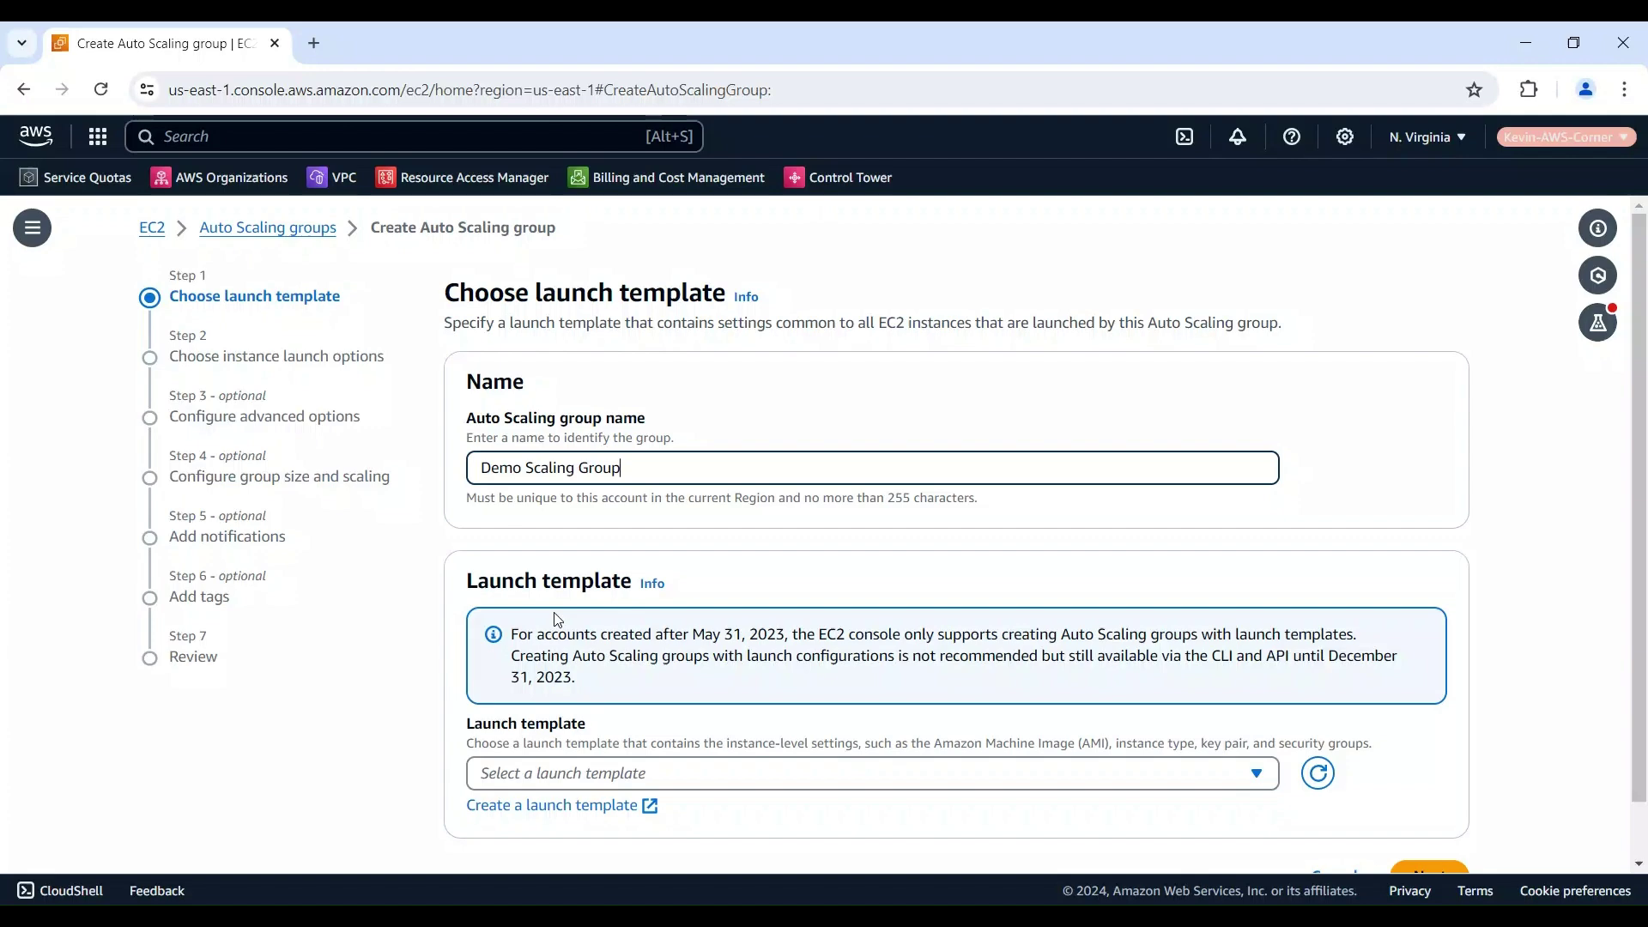
{"action": "left_click", "coordinate": [1264, 780]}
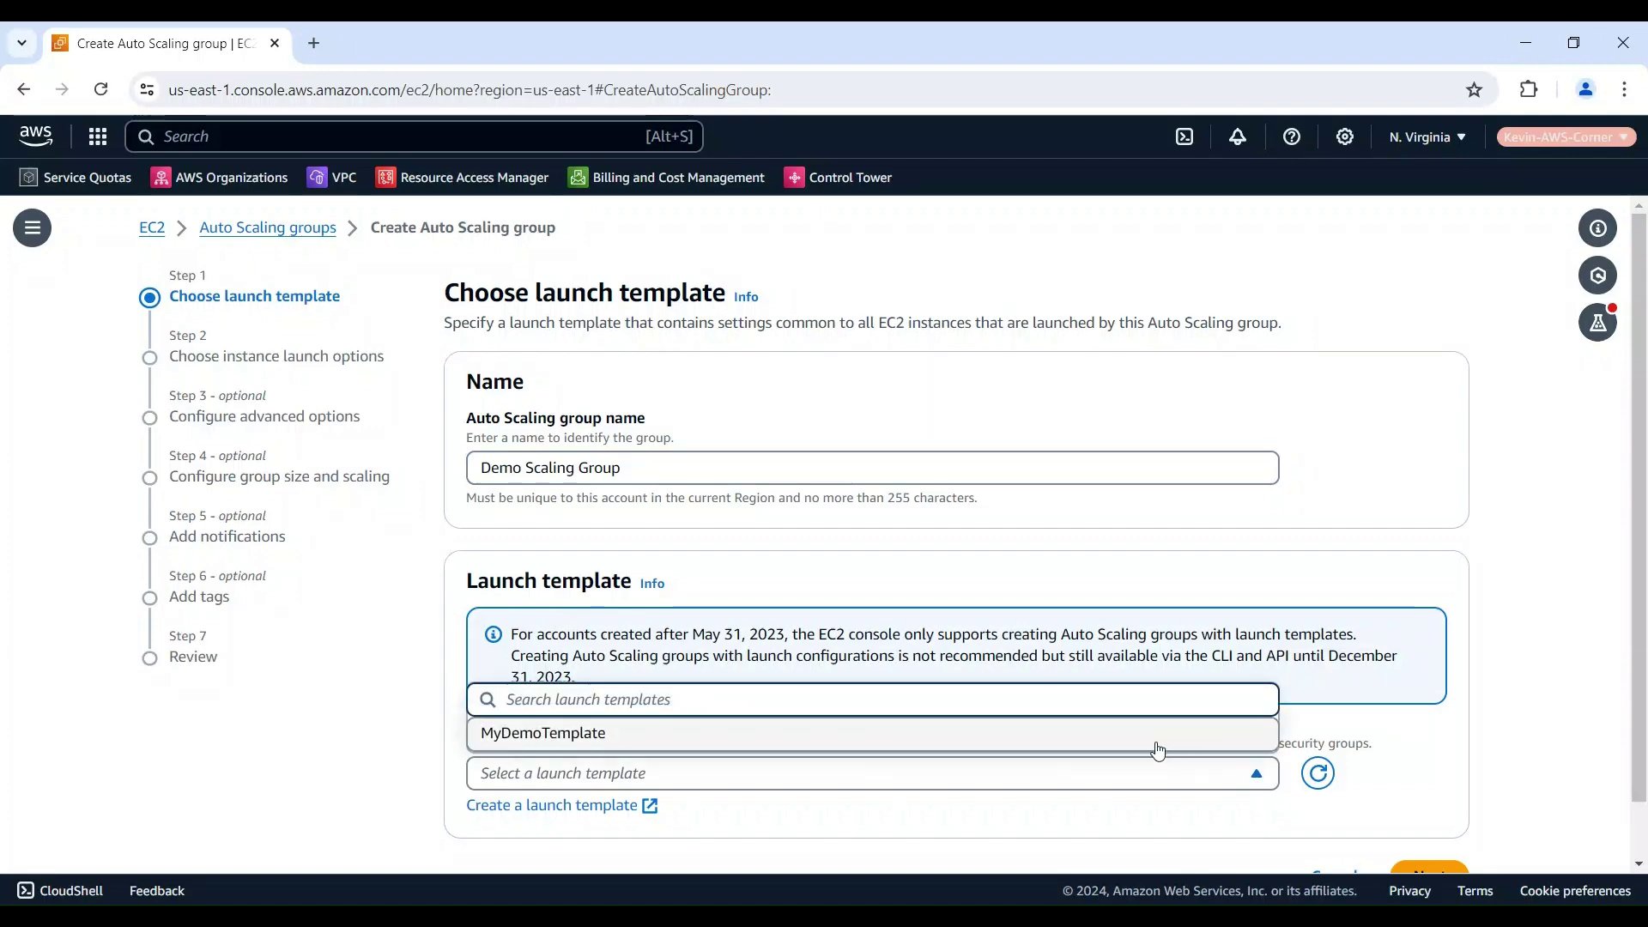
{"action": "left_click", "coordinate": [1059, 732]}
{"action": "scroll", "coordinate": [1158, 773], "scroll_direction": "down", "scroll_amount": 2}
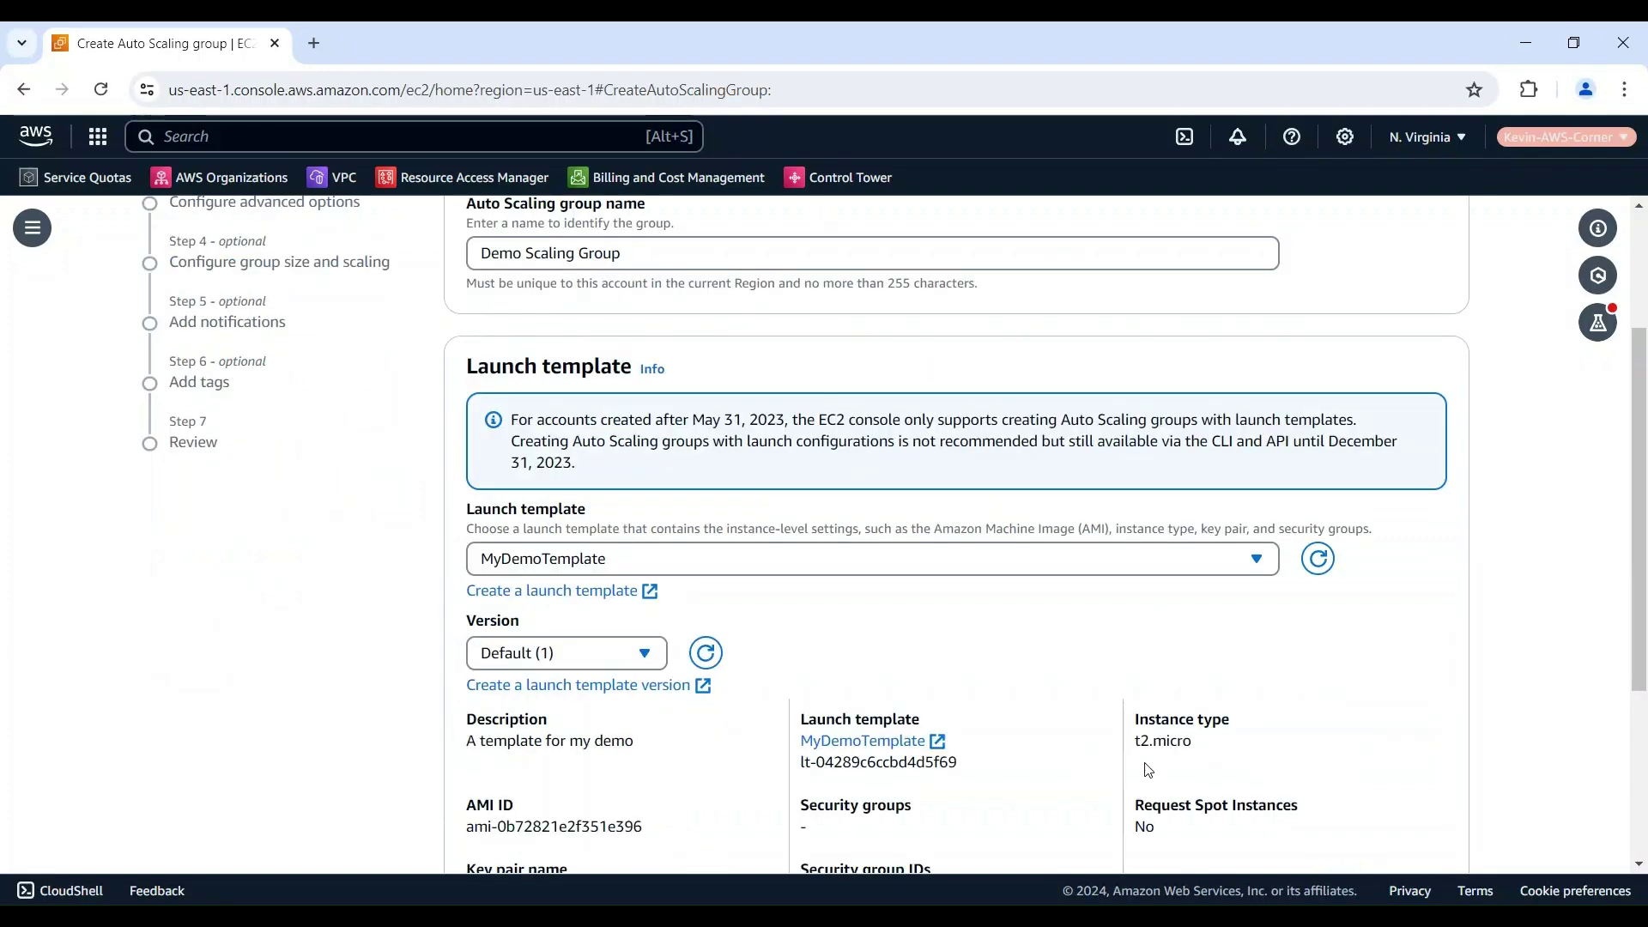
{"action": "scroll", "coordinate": [1265, 795], "scroll_direction": "down", "scroll_amount": 5}
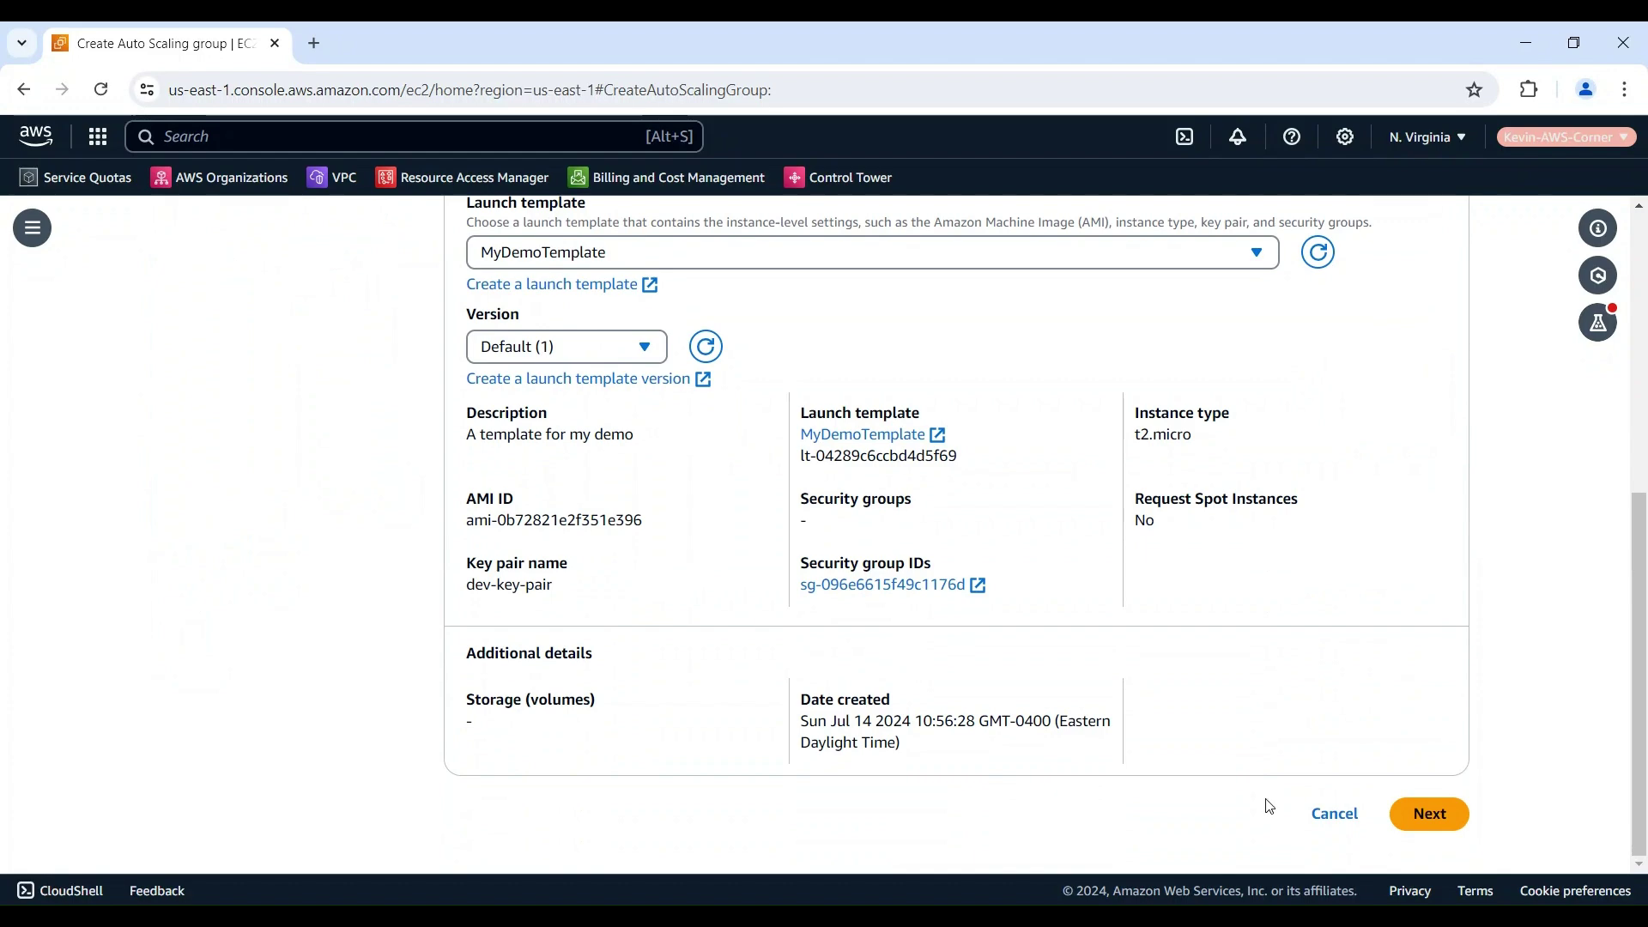
{"action": "left_click", "coordinate": [1428, 812]}
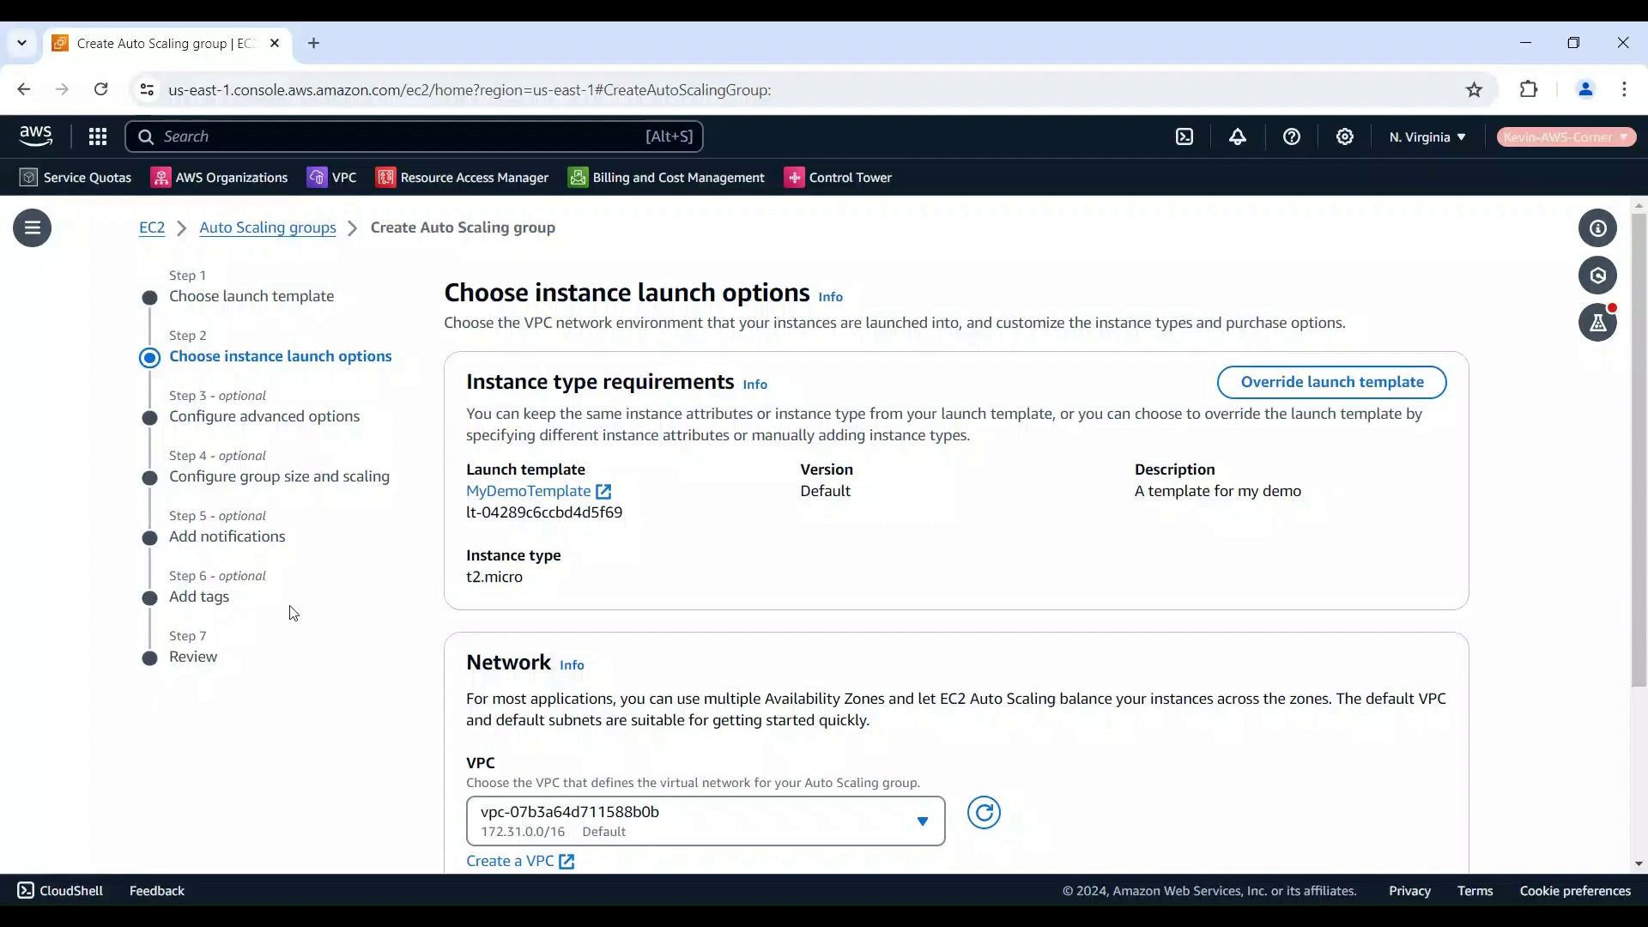
{"action": "scroll", "coordinate": [291, 613], "scroll_direction": "down", "scroll_amount": 3}
Step: Keep the default VPC and select the us-east-1a and us-east-1b subnets
{"action": "left_click", "coordinate": [611, 611]}
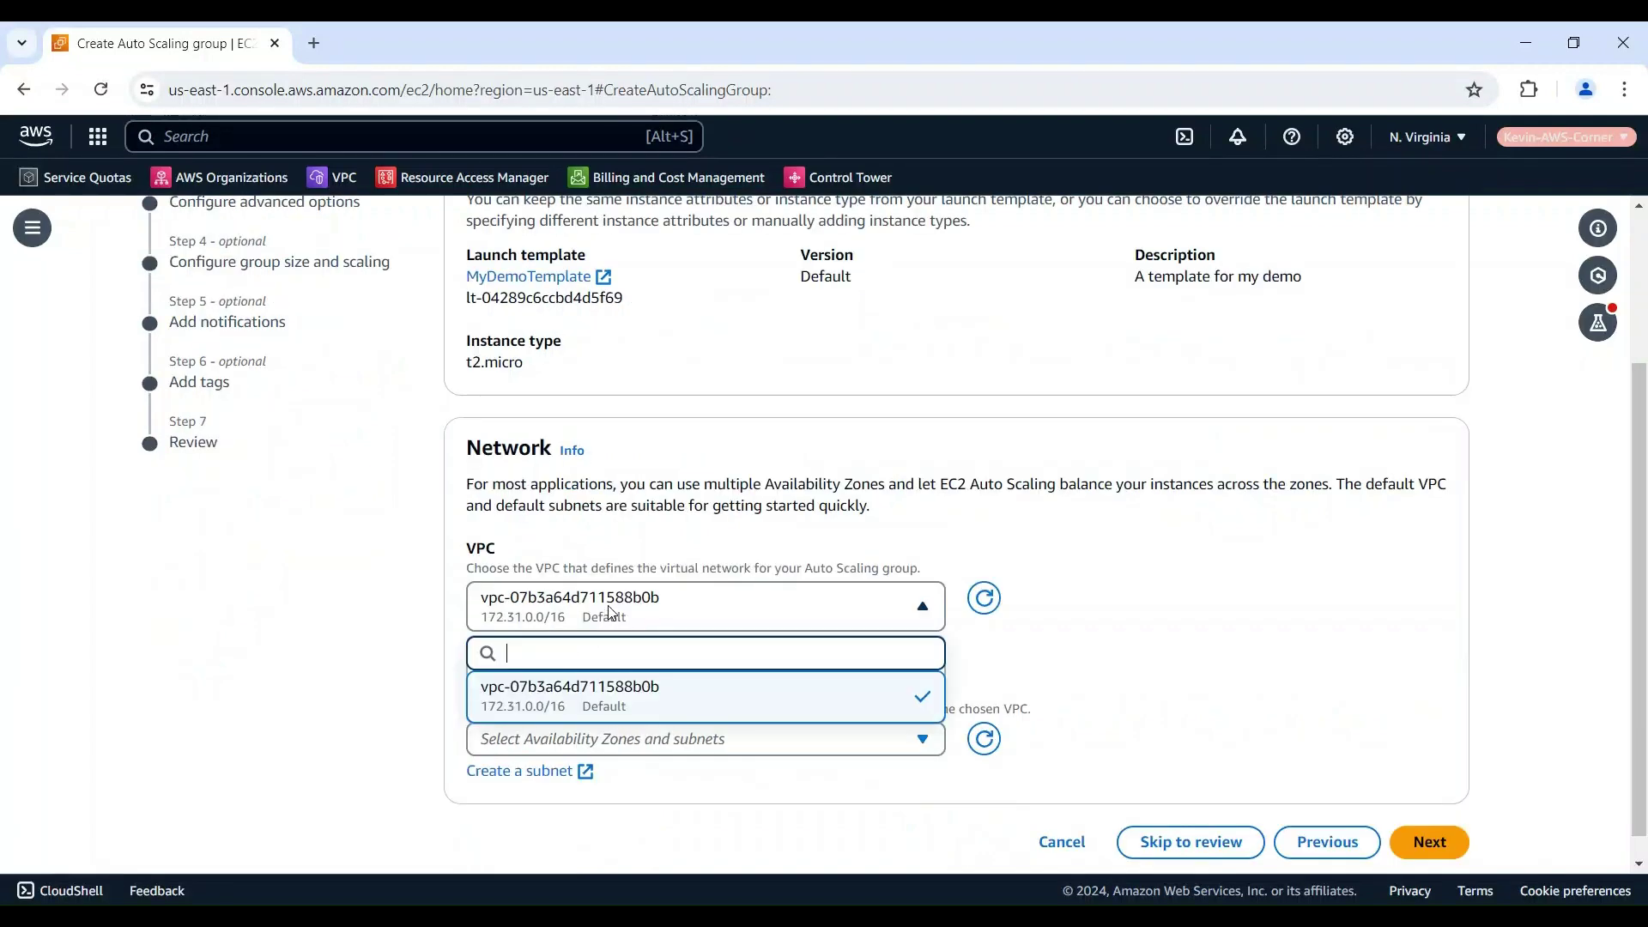
{"action": "left_click", "coordinate": [577, 702]}
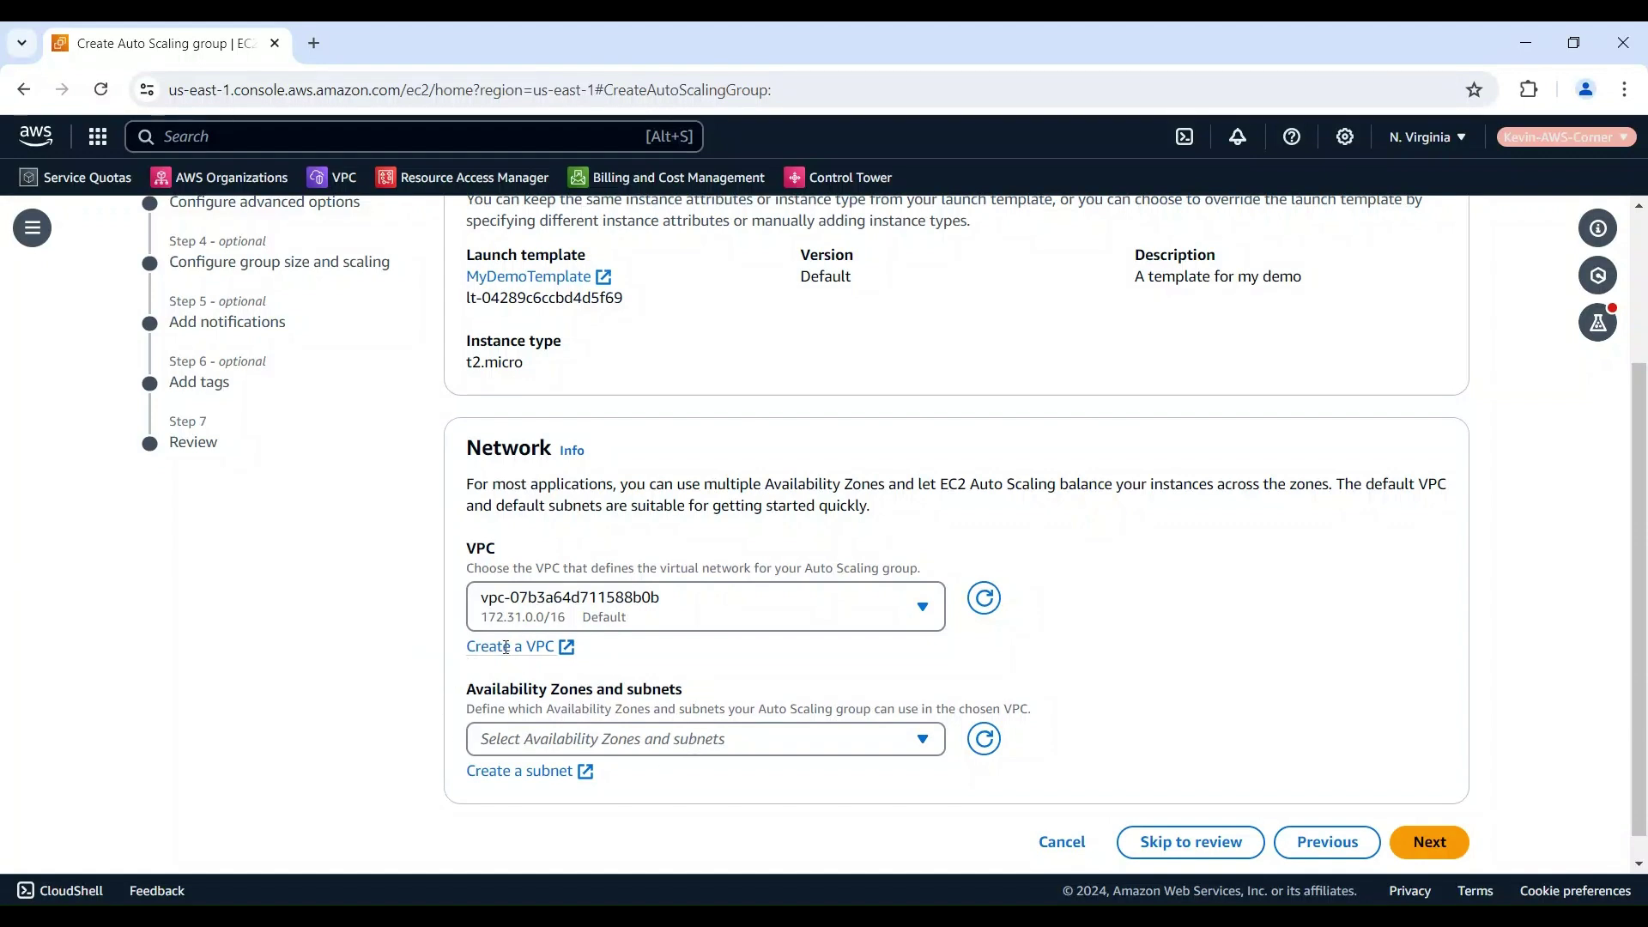
{"action": "left_click", "coordinate": [920, 739]}
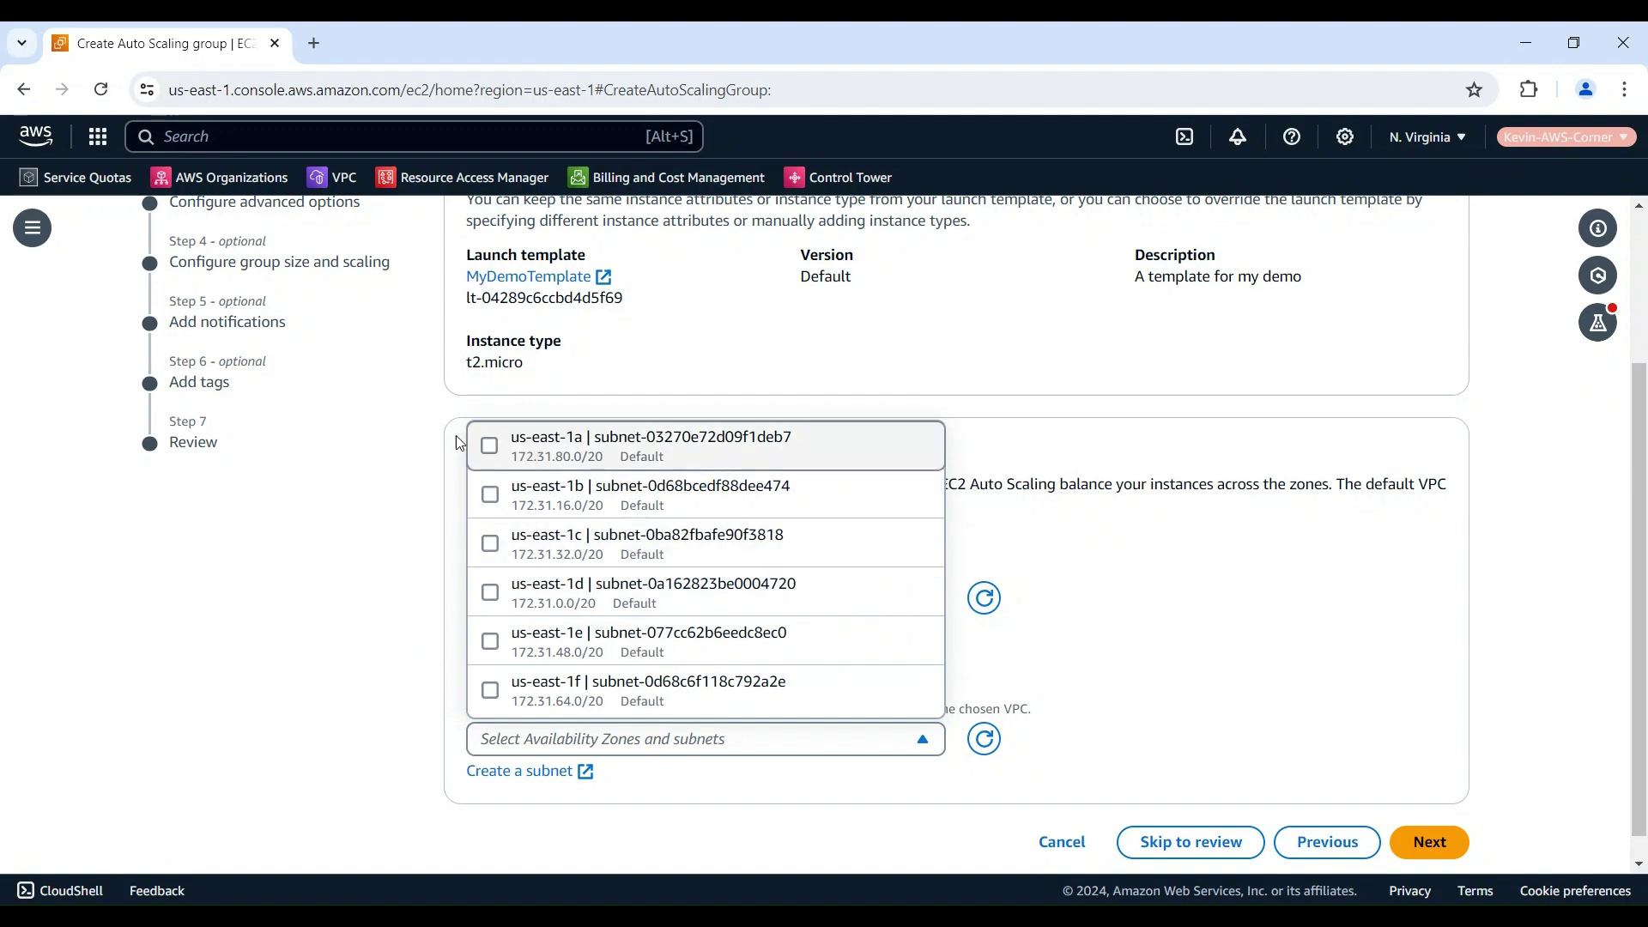
{"action": "left_click", "coordinate": [490, 446]}
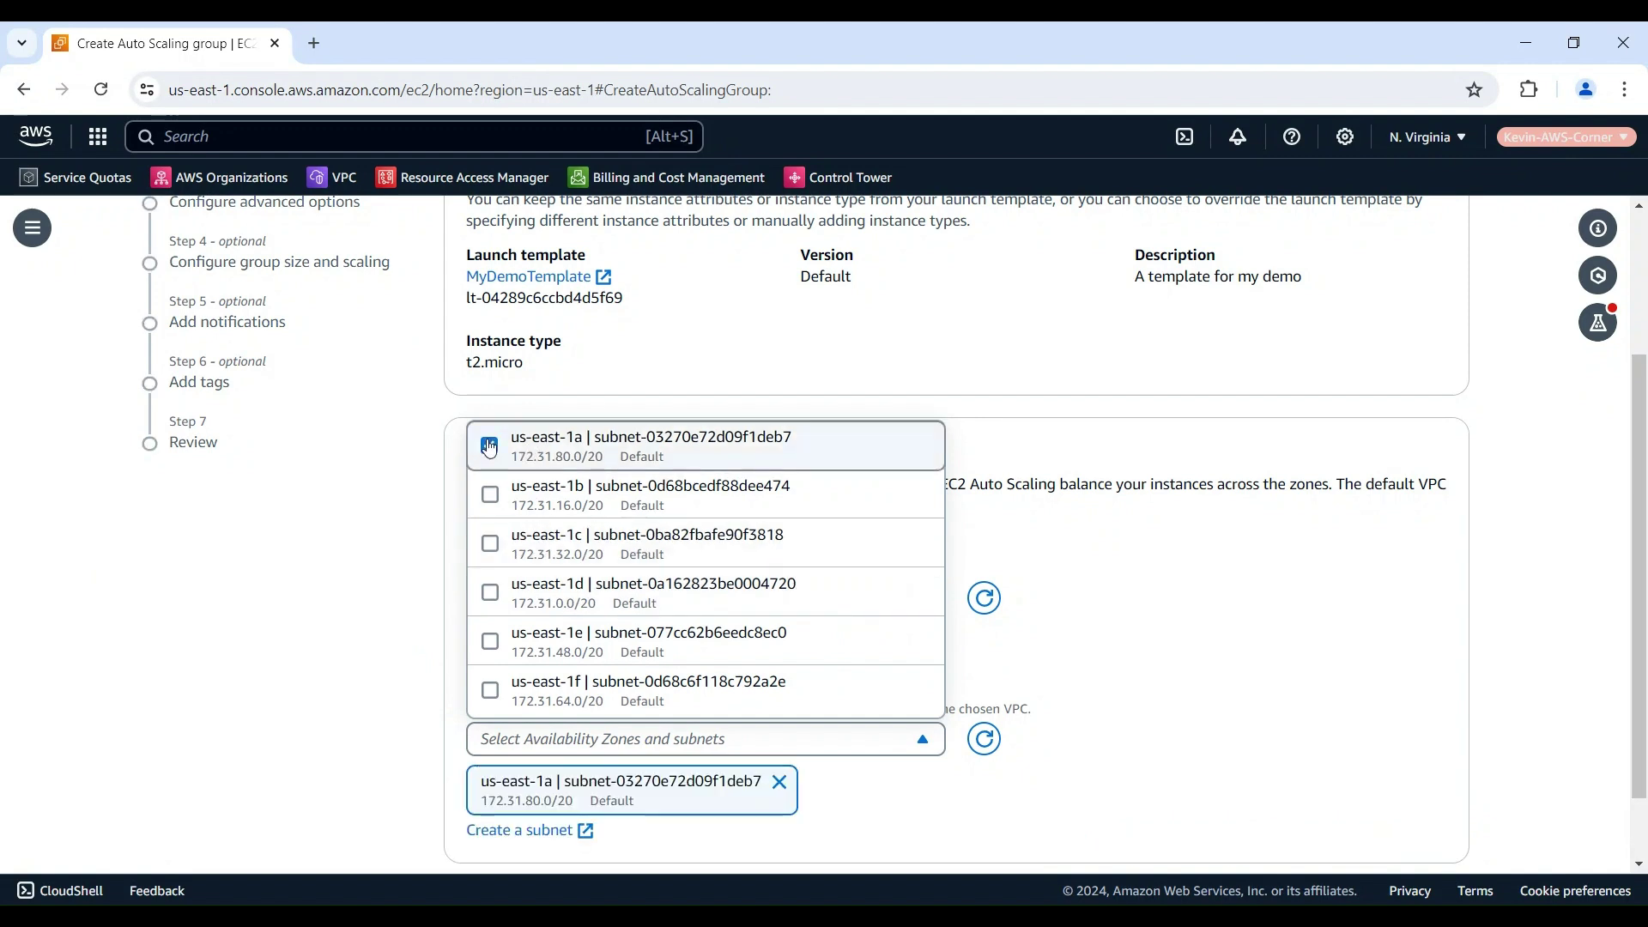
{"action": "left_click", "coordinate": [490, 494]}
{"action": "scroll", "coordinate": [387, 586], "scroll_direction": "down", "scroll_amount": 2}
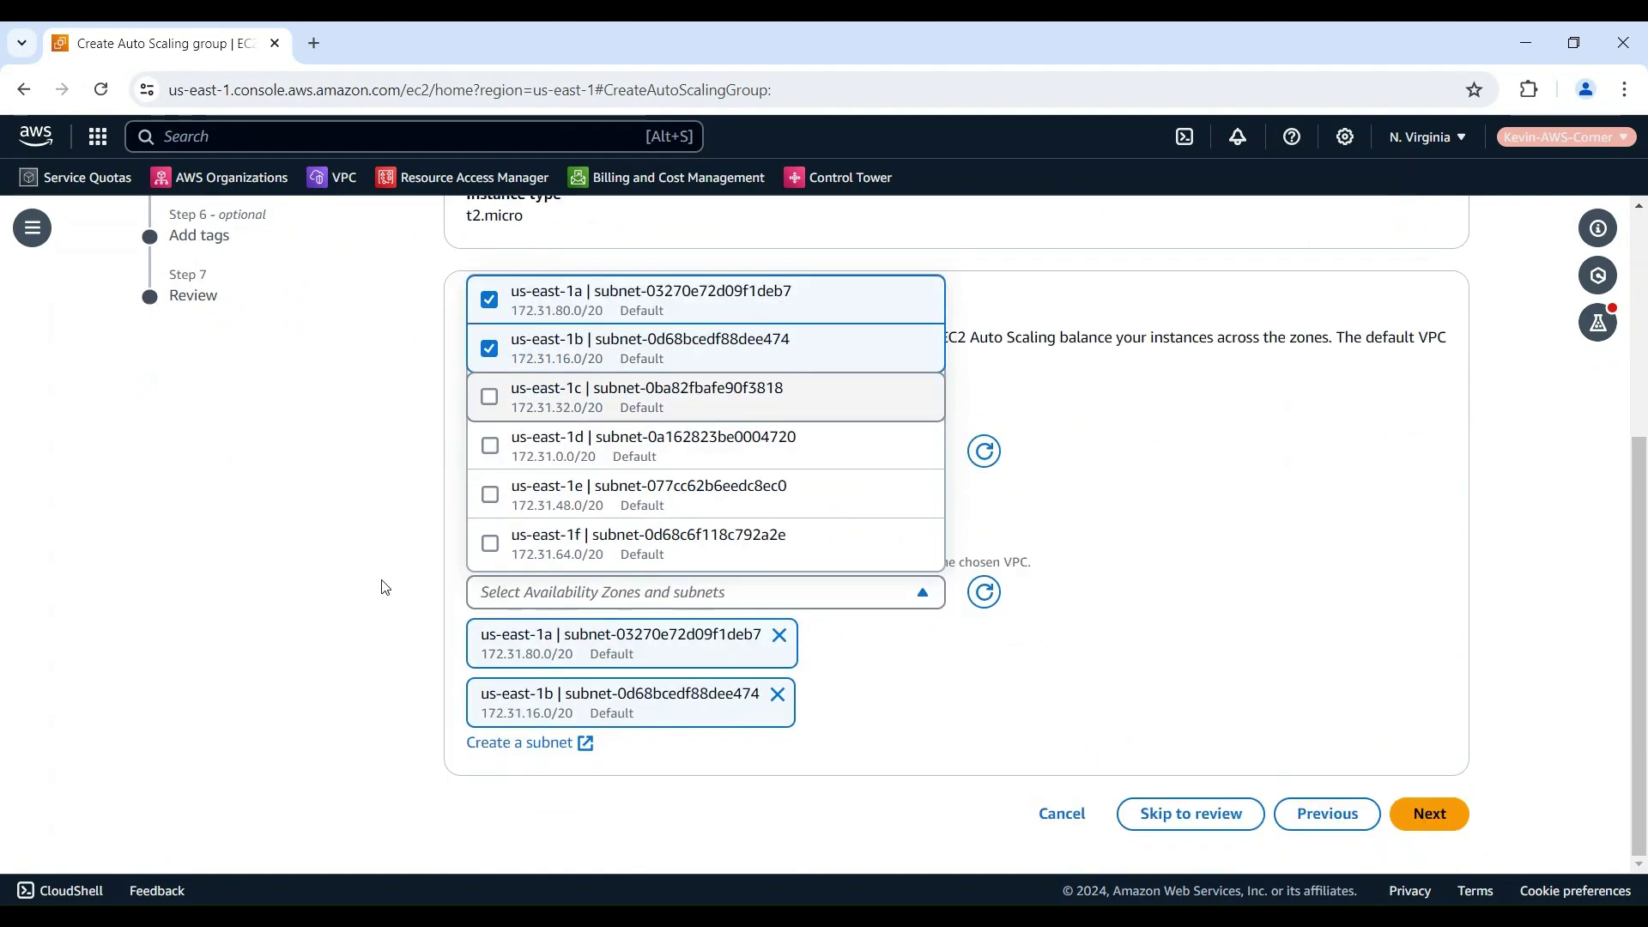
{"action": "left_click", "coordinate": [897, 674]}
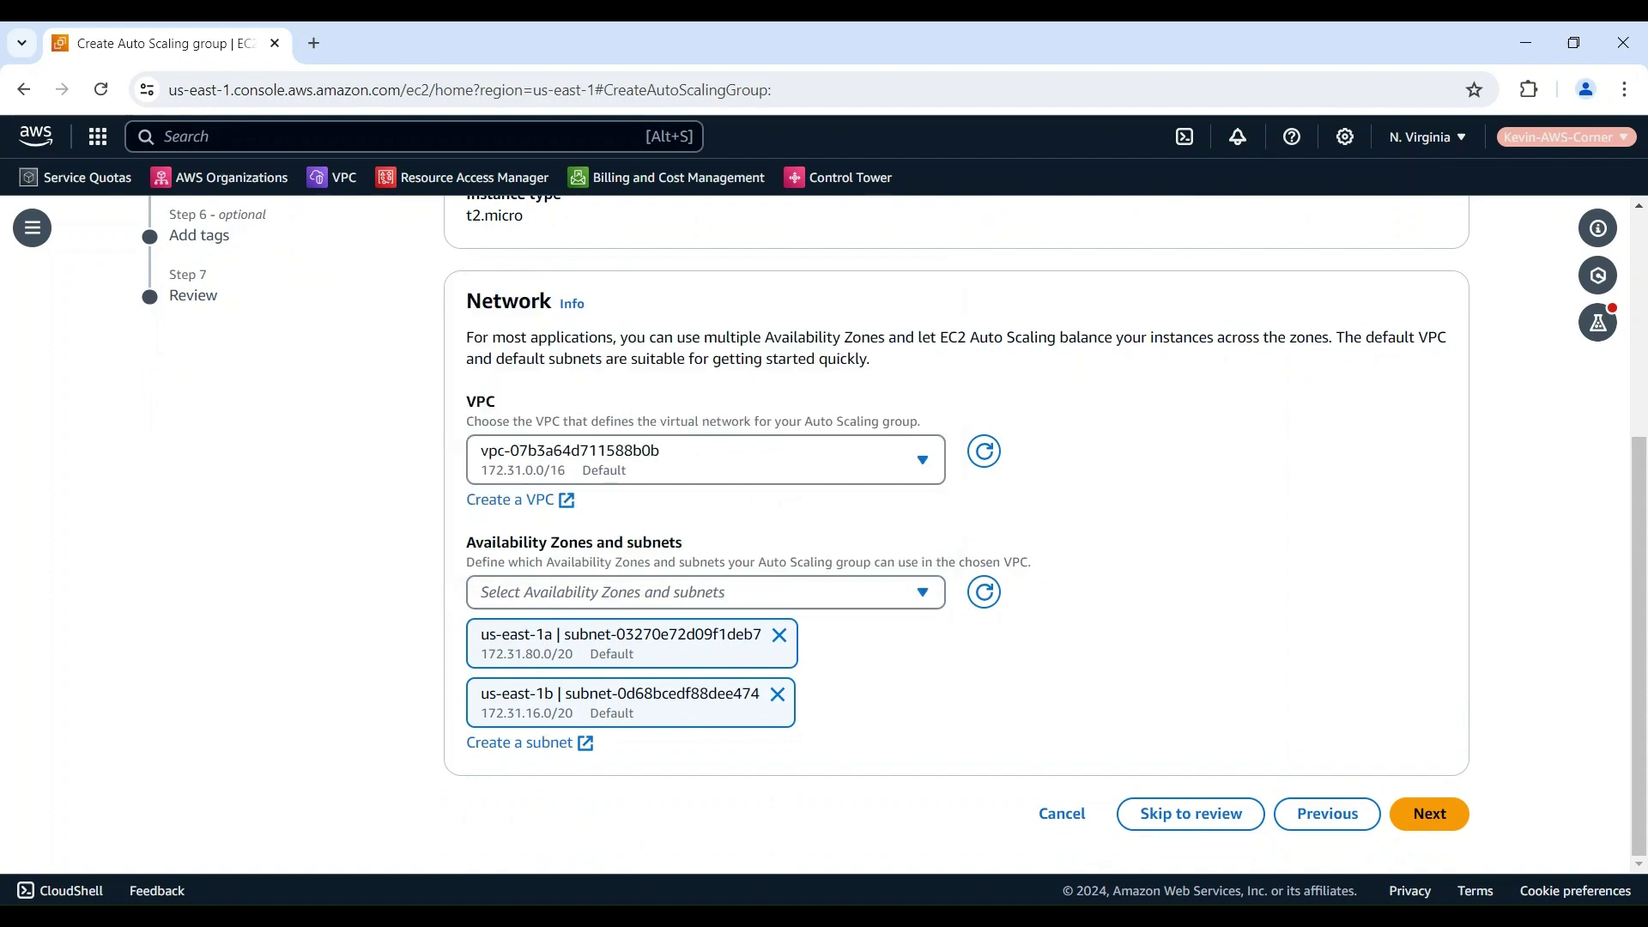
Step: Pass the advanced options page unchanged to reach group size and scaling, capacity 1
{"action": "left_click", "coordinate": [1429, 812]}
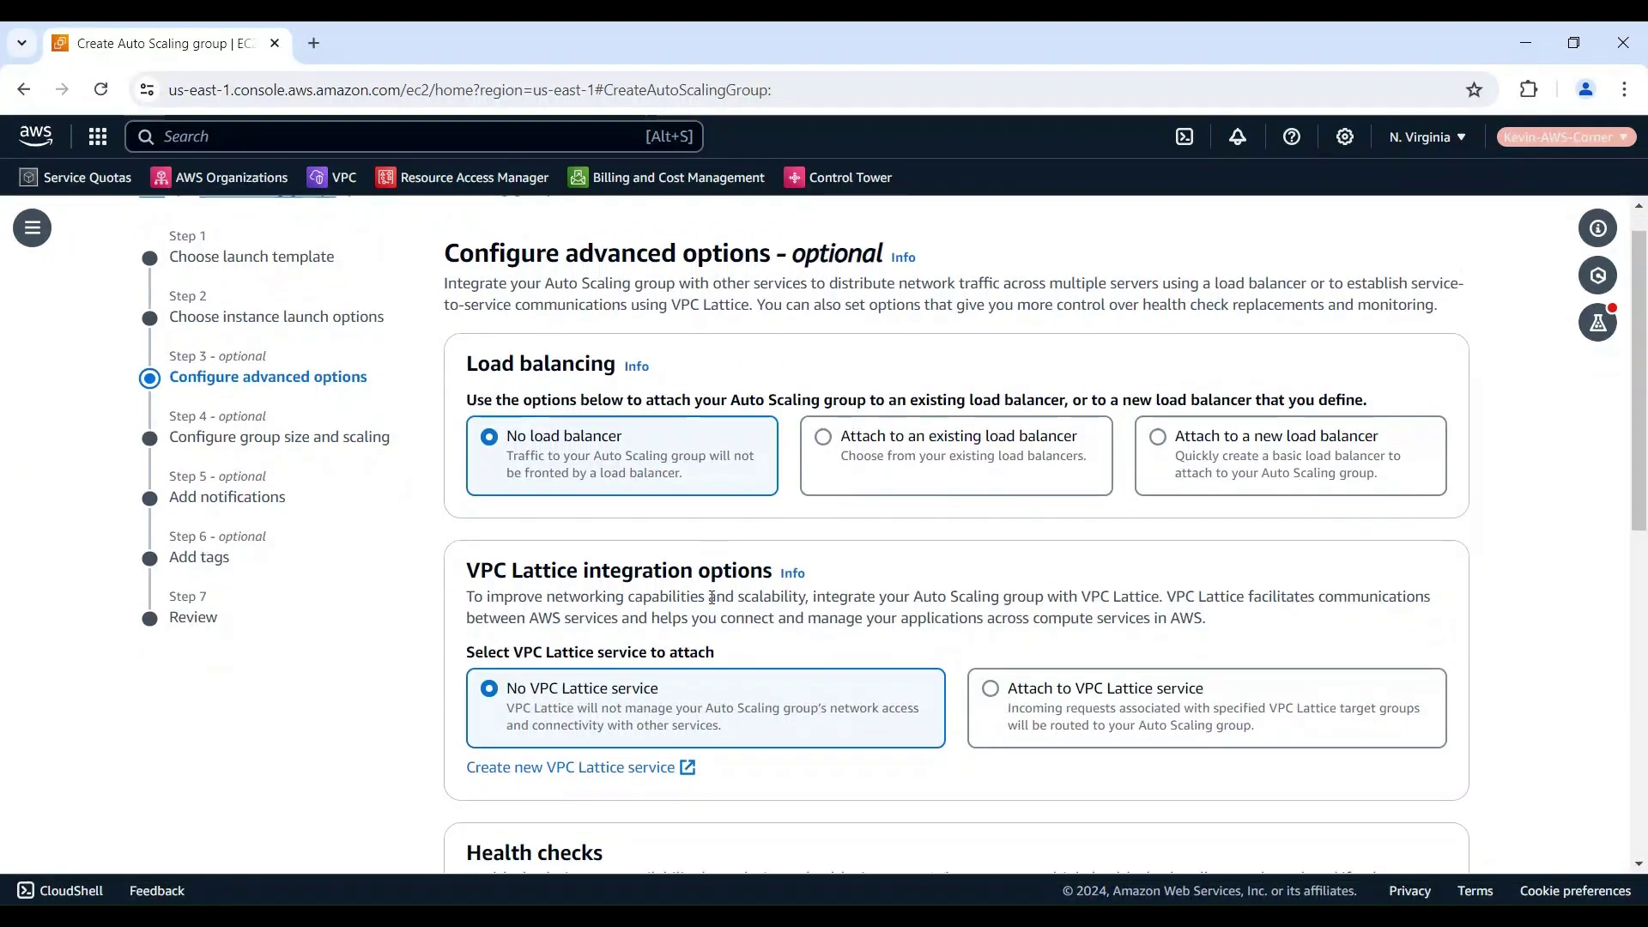
{"action": "scroll", "coordinate": [711, 601], "scroll_direction": "down", "scroll_amount": 2}
{"action": "scroll", "coordinate": [710, 602], "scroll_direction": "down", "scroll_amount": 2}
{"action": "scroll", "coordinate": [711, 601], "scroll_direction": "down", "scroll_amount": 2}
{"action": "scroll", "coordinate": [710, 602], "scroll_direction": "down", "scroll_amount": 3}
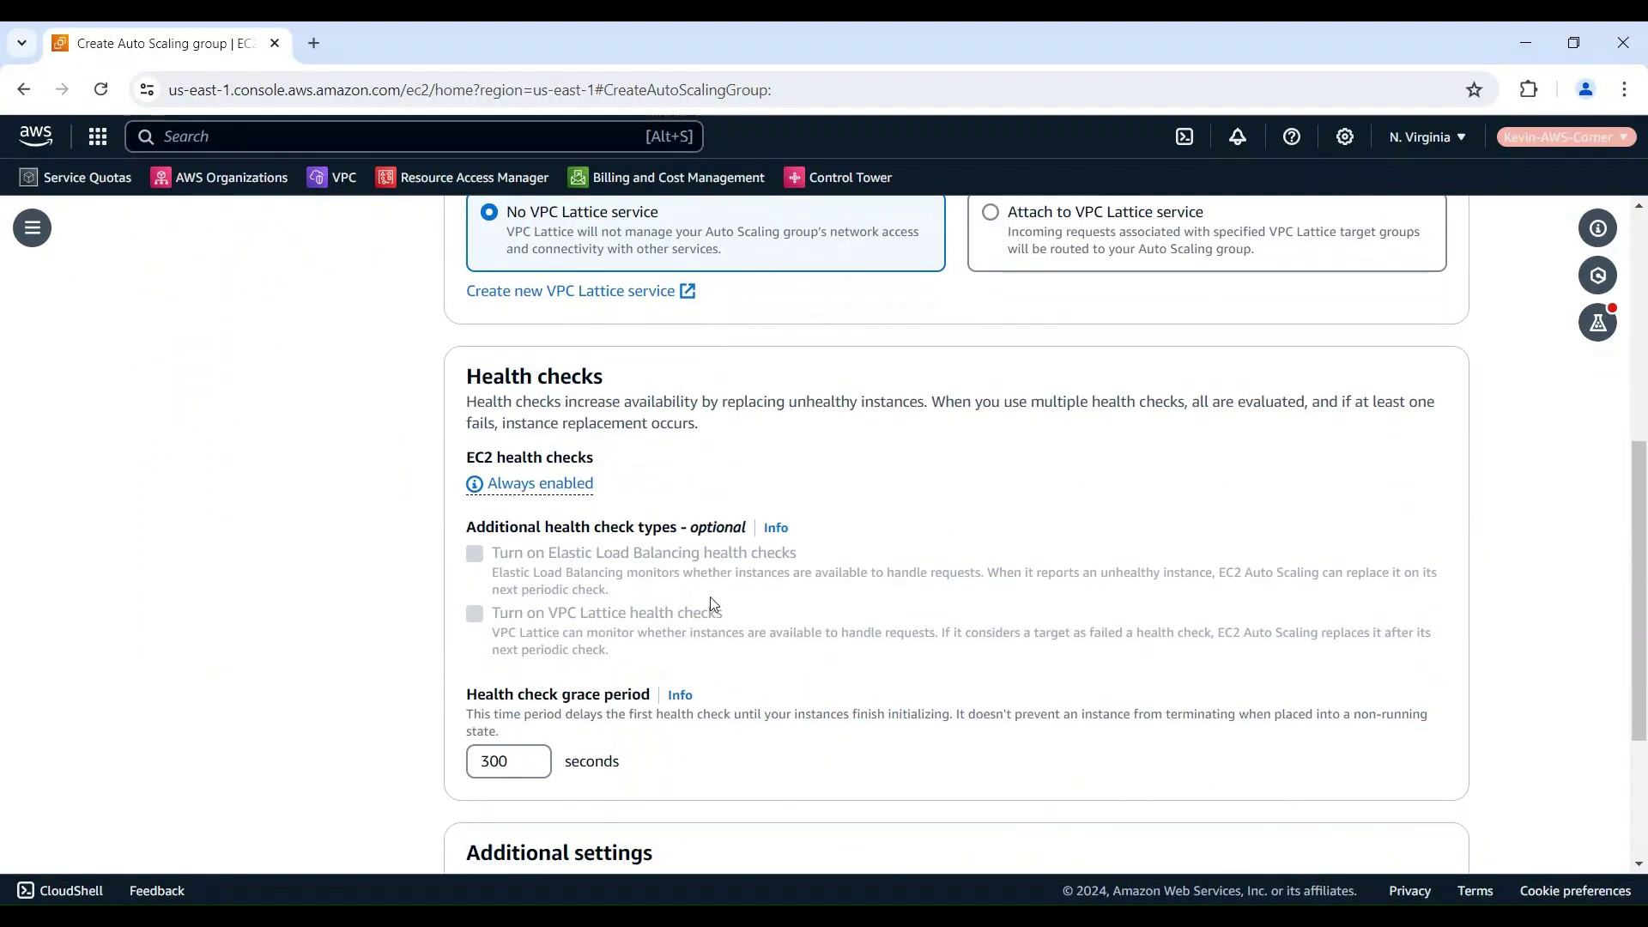
{"action": "scroll", "coordinate": [710, 601], "scroll_direction": "down", "scroll_amount": 3}
{"action": "scroll", "coordinate": [710, 601], "scroll_direction": "down", "scroll_amount": 1}
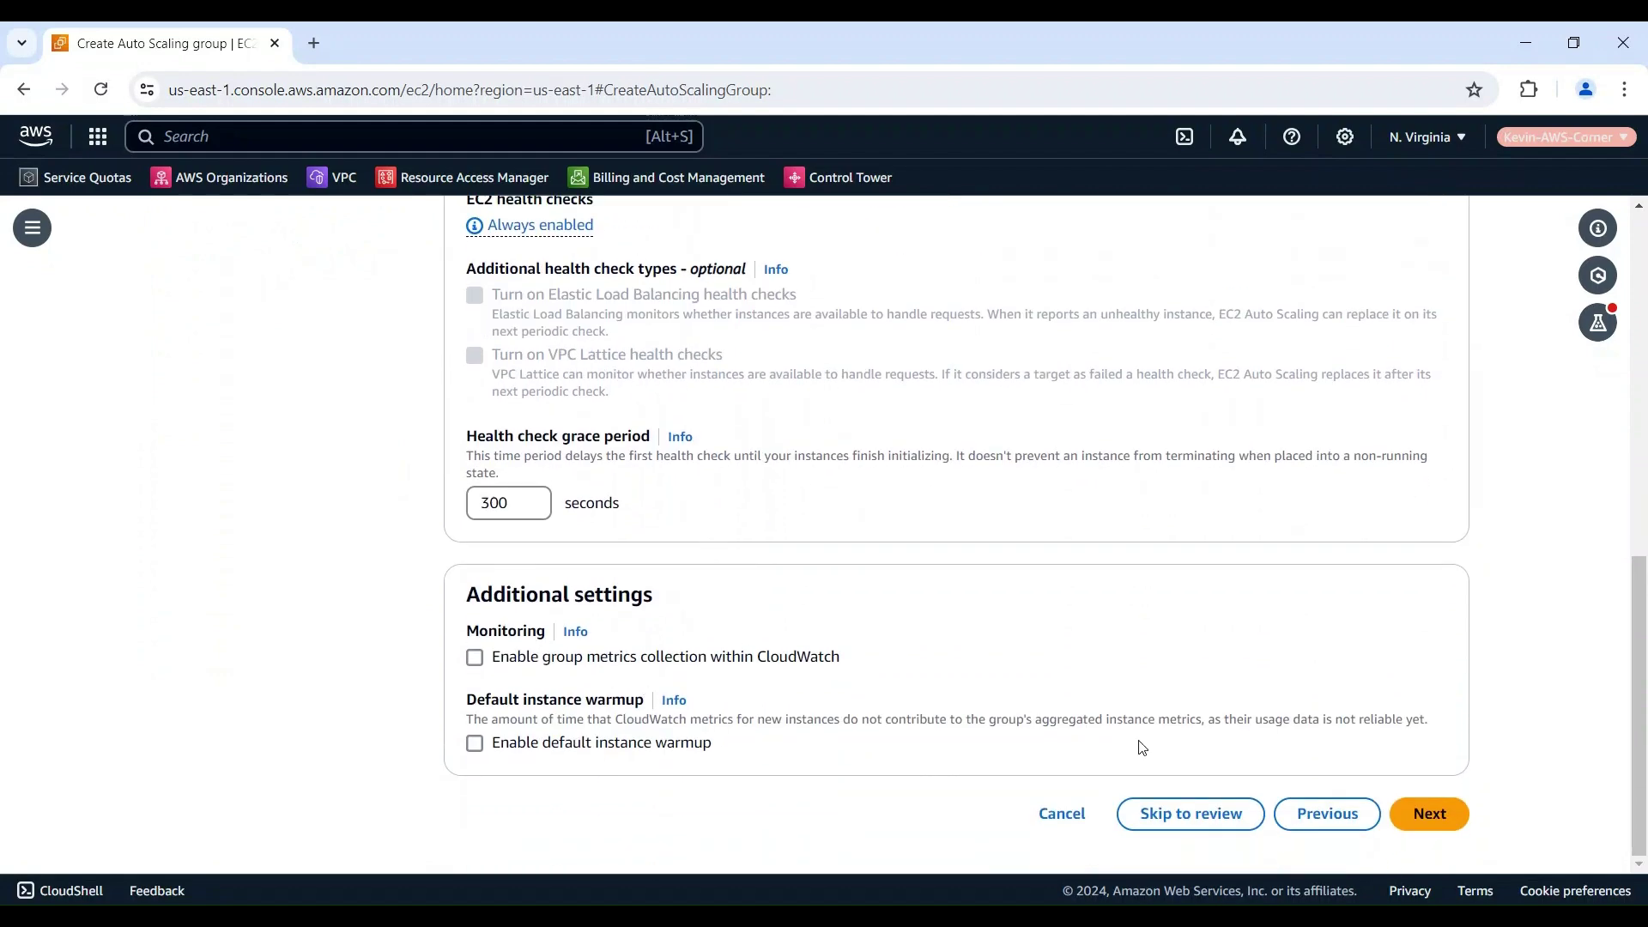
{"action": "left_click", "coordinate": [1429, 812]}
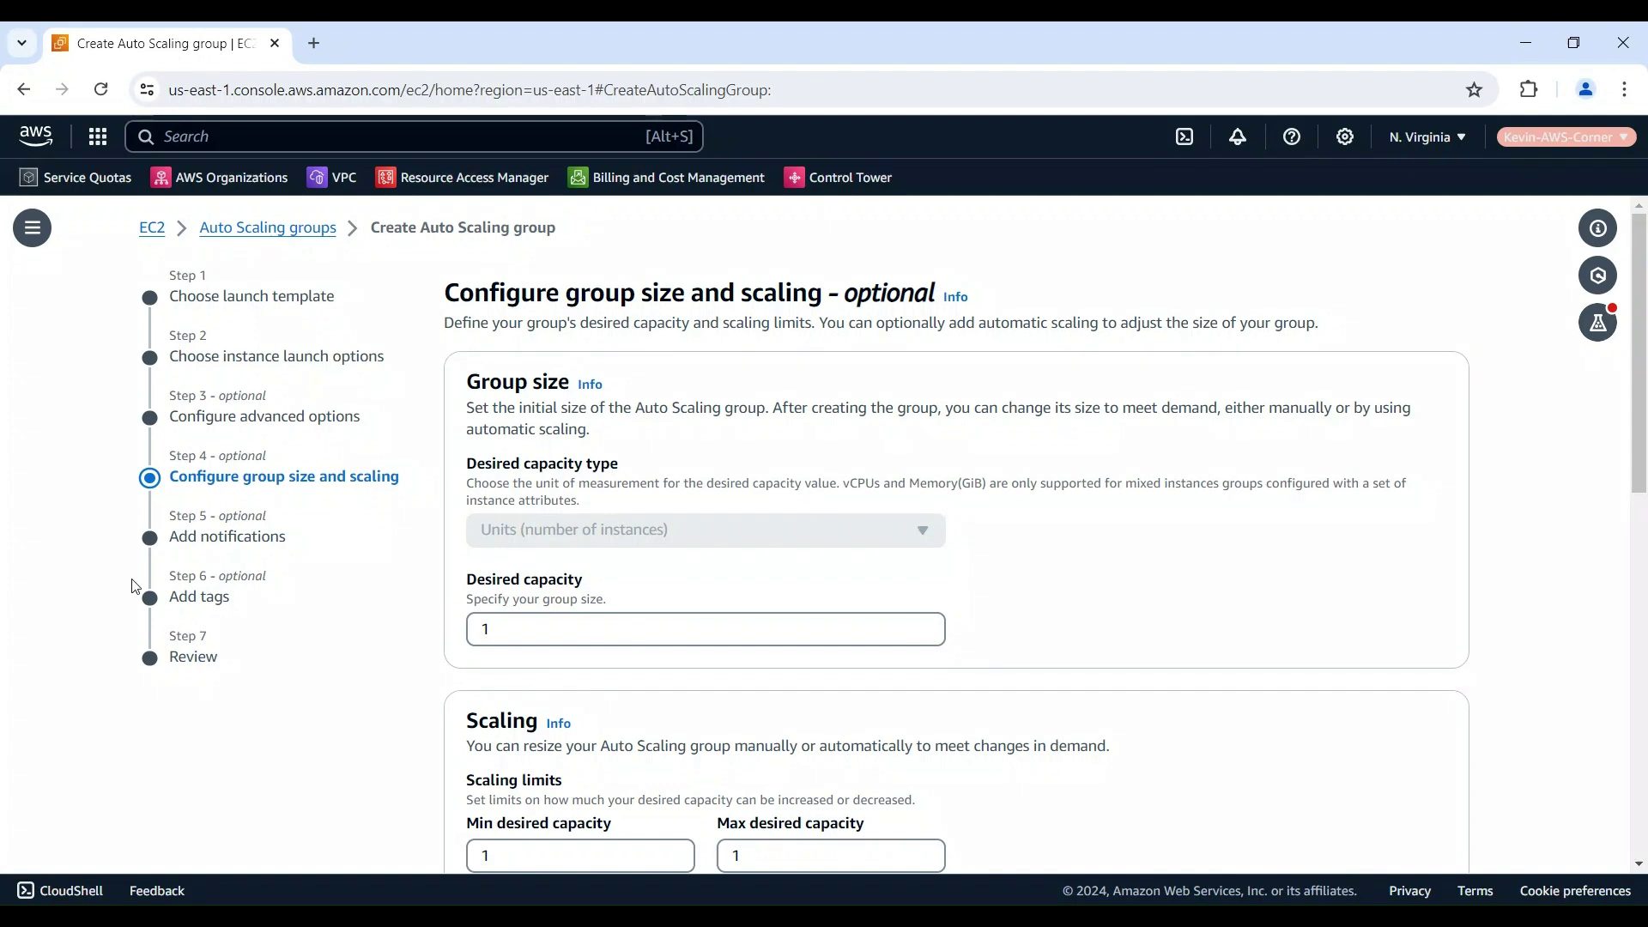
{"action": "scroll", "coordinate": [643, 594], "scroll_direction": "down", "scroll_amount": 3}
{"action": "scroll", "coordinate": [643, 593], "scroll_direction": "down", "scroll_amount": 2}
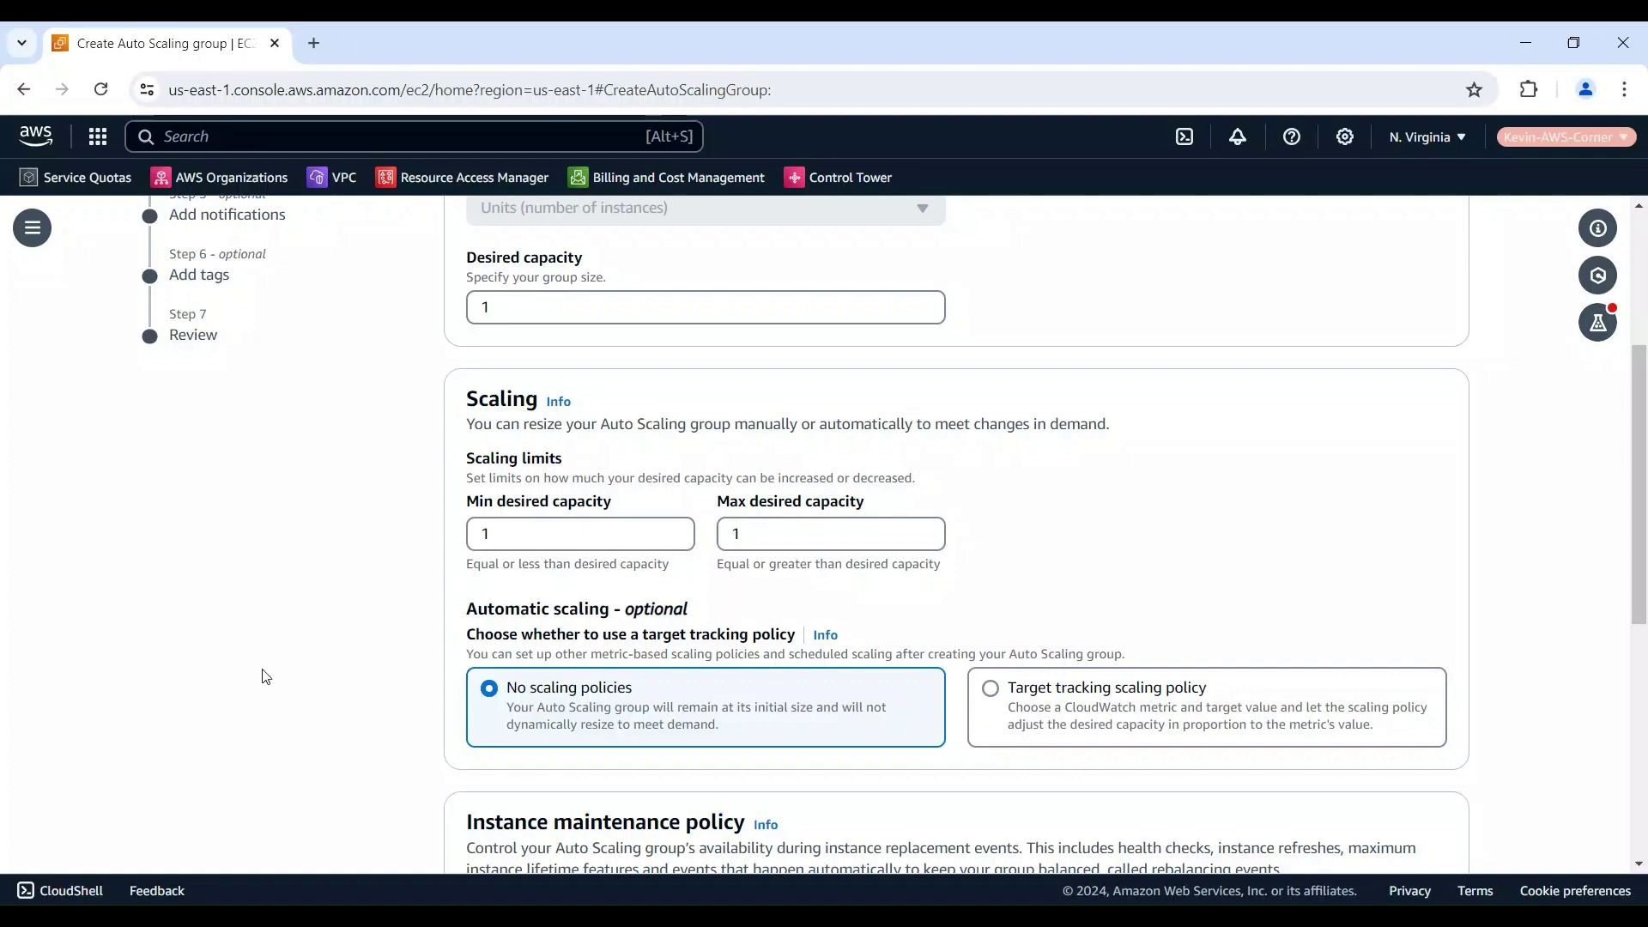
{"action": "scroll", "coordinate": [1258, 638], "scroll_direction": "down", "scroll_amount": 1}
{"action": "scroll", "coordinate": [1258, 637], "scroll_direction": "down", "scroll_amount": 4}
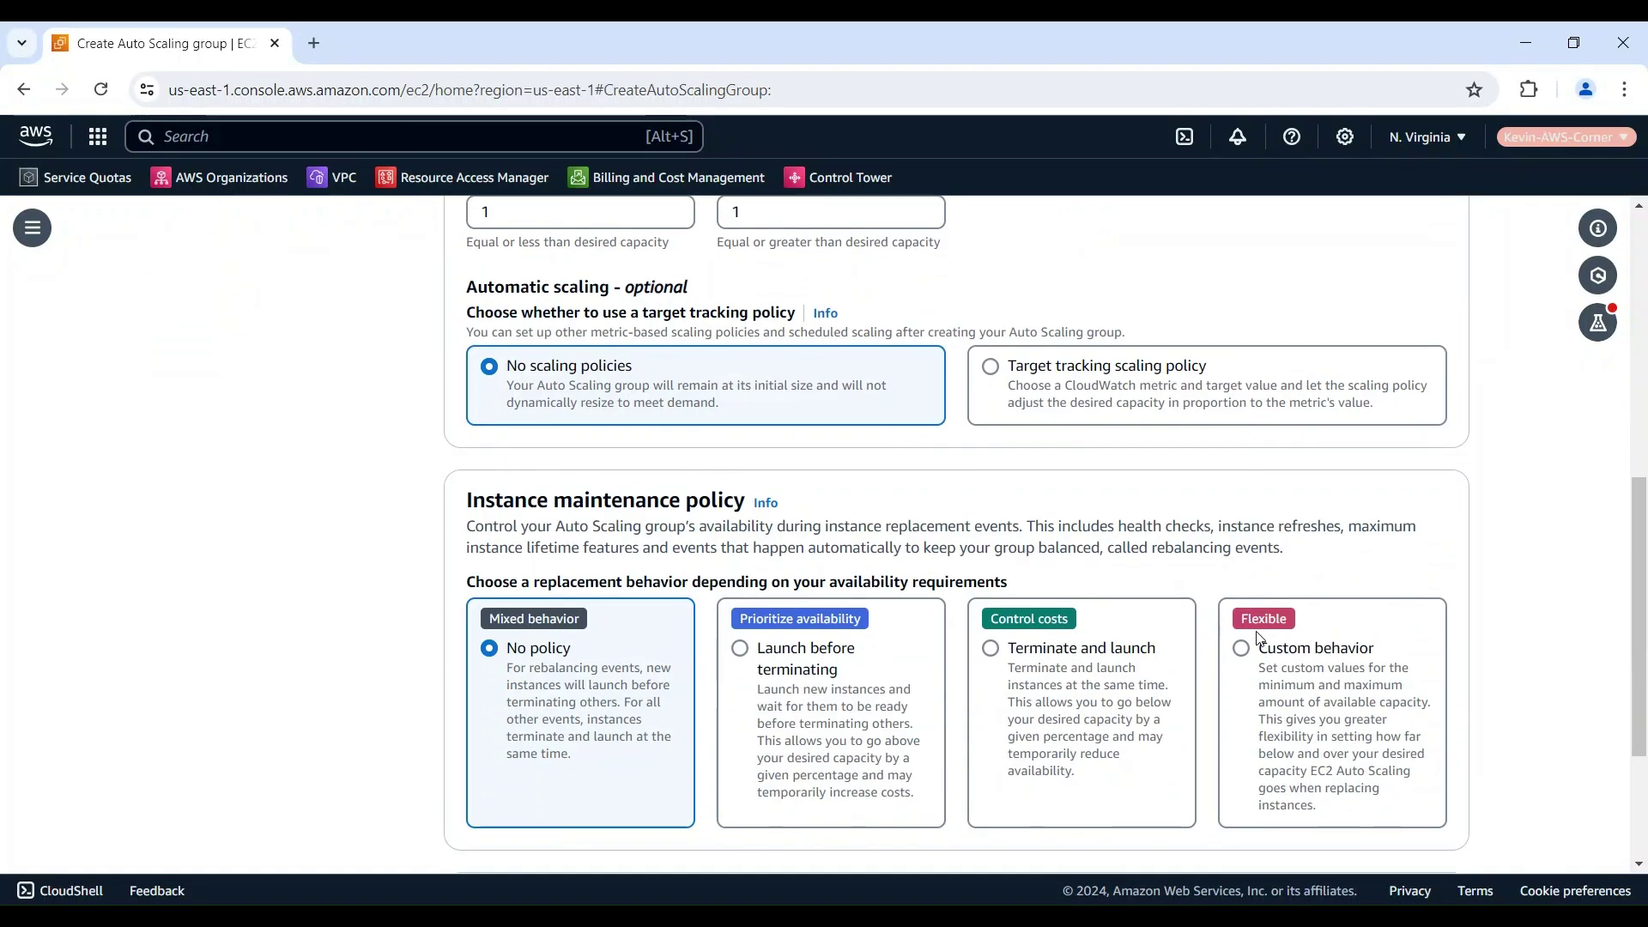
{"action": "scroll", "coordinate": [1258, 638], "scroll_direction": "down", "scroll_amount": 2}
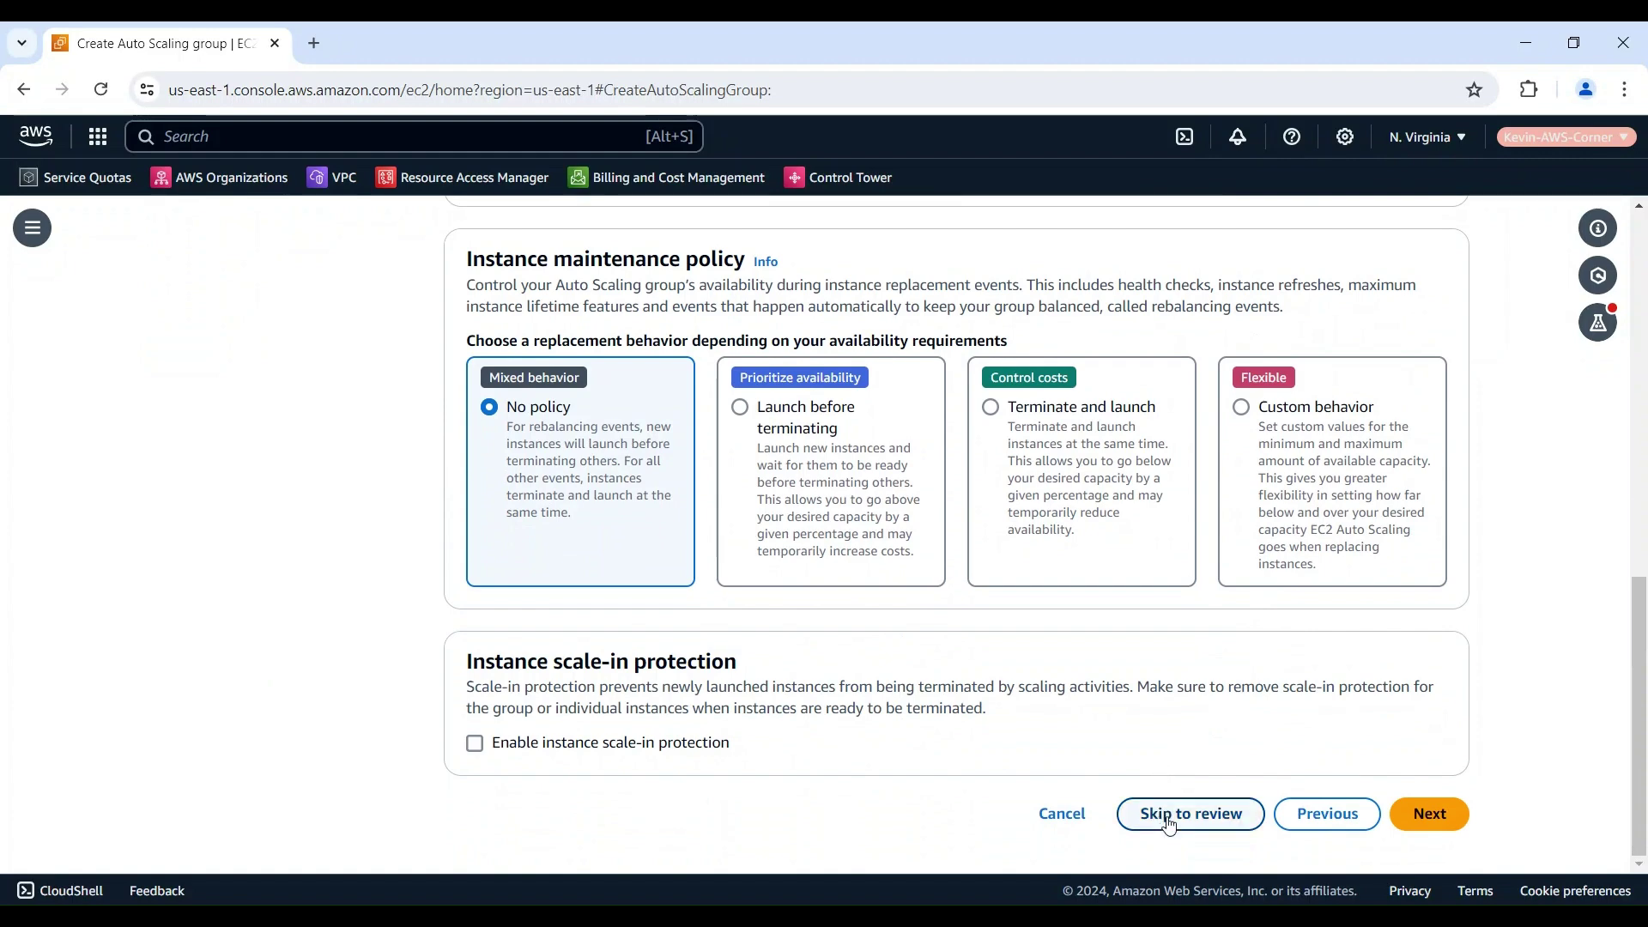
Step: Skip to the review and create 'Demo Scaling Group' from MyDemoTemplate
{"action": "left_click", "coordinate": [1168, 820]}
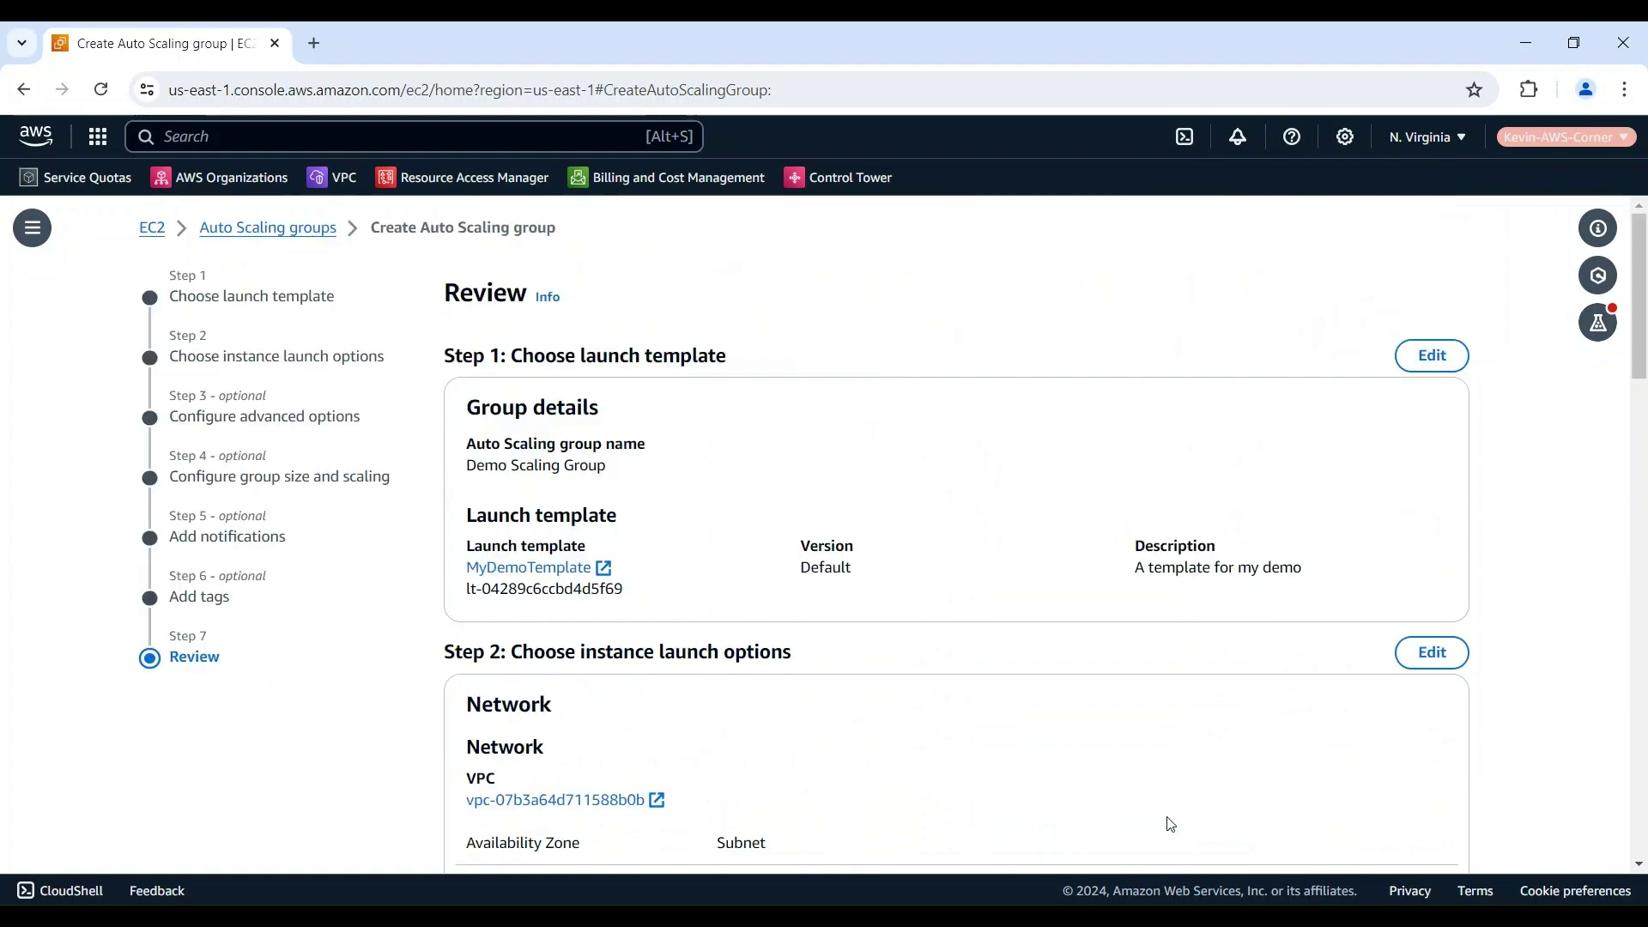
{"action": "scroll", "coordinate": [888, 549], "scroll_direction": "down", "scroll_amount": 2}
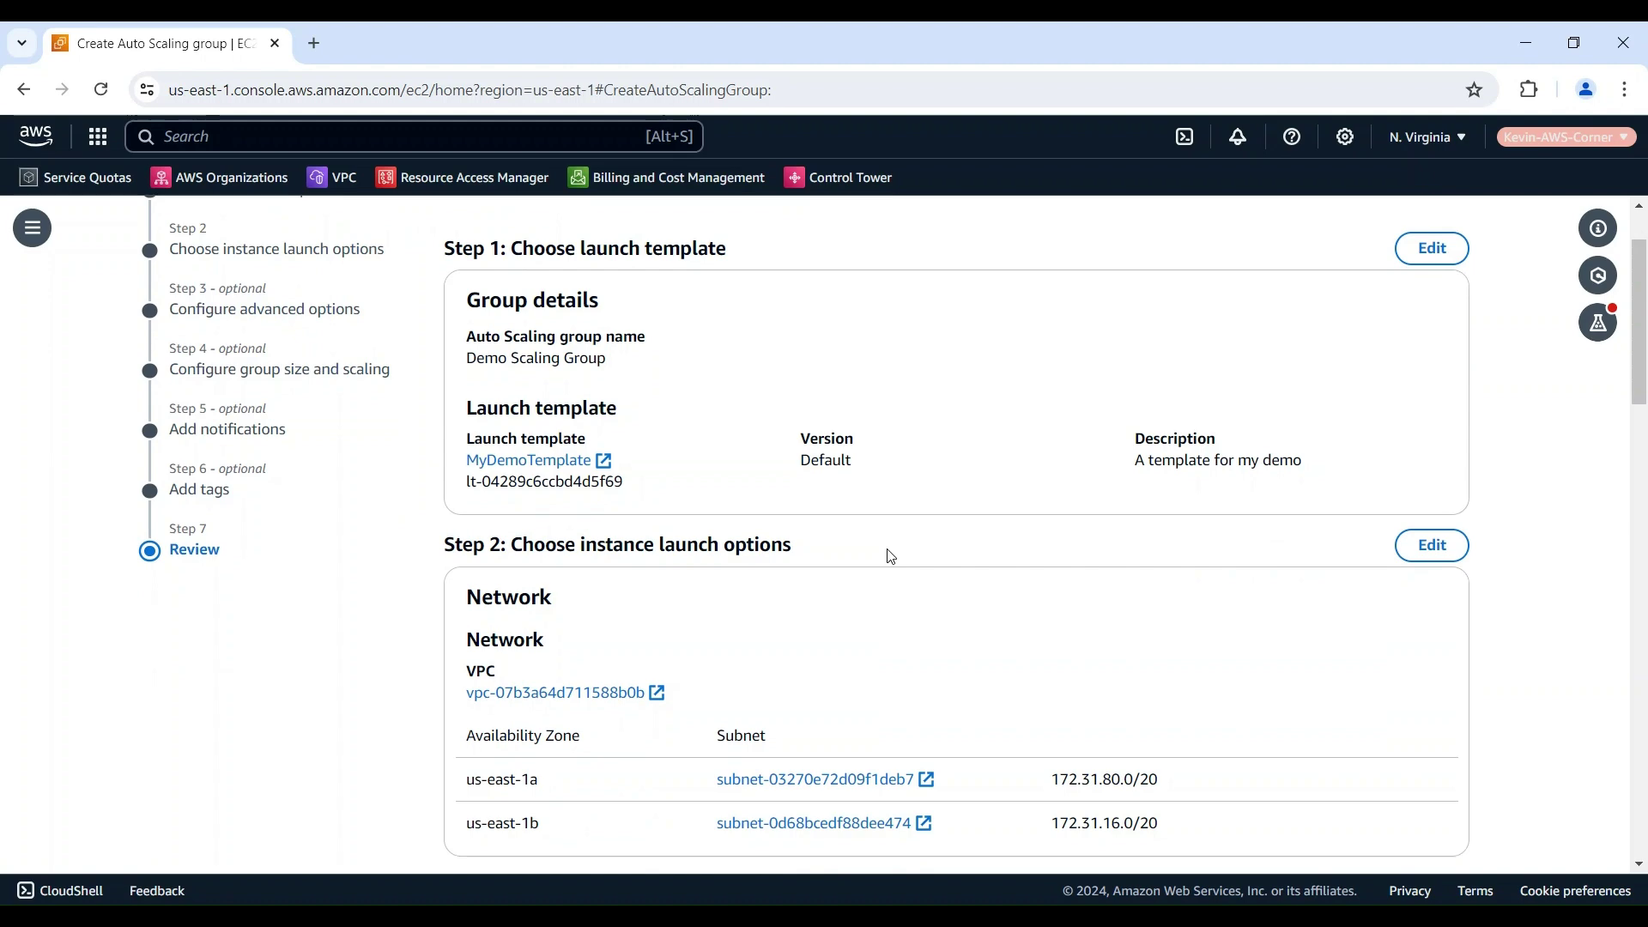
{"action": "scroll", "coordinate": [887, 548], "scroll_direction": "down", "scroll_amount": 2}
{"action": "scroll", "coordinate": [887, 549], "scroll_direction": "down", "scroll_amount": 1}
{"action": "scroll", "coordinate": [887, 548], "scroll_direction": "down", "scroll_amount": 1}
{"action": "scroll", "coordinate": [899, 607], "scroll_direction": "down", "scroll_amount": 2}
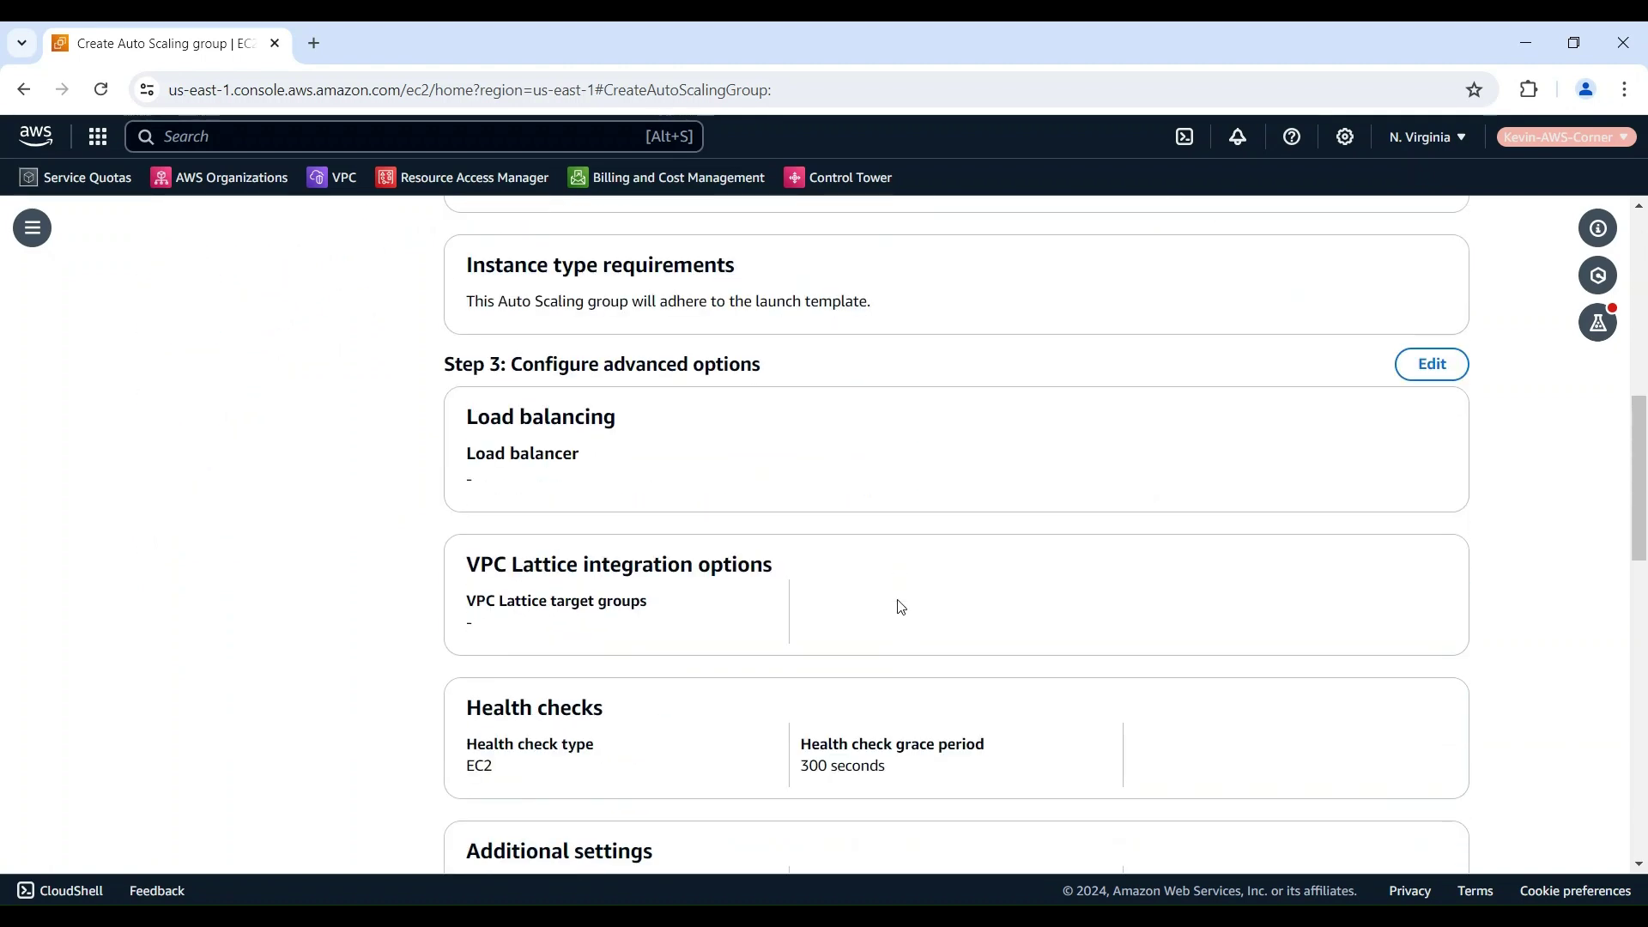
{"action": "scroll", "coordinate": [899, 607], "scroll_direction": "down", "scroll_amount": 1}
{"action": "scroll", "coordinate": [899, 607], "scroll_direction": "down", "scroll_amount": 4}
{"action": "scroll", "coordinate": [926, 668], "scroll_direction": "down", "scroll_amount": 2}
{"action": "scroll", "coordinate": [927, 668], "scroll_direction": "down", "scroll_amount": 2}
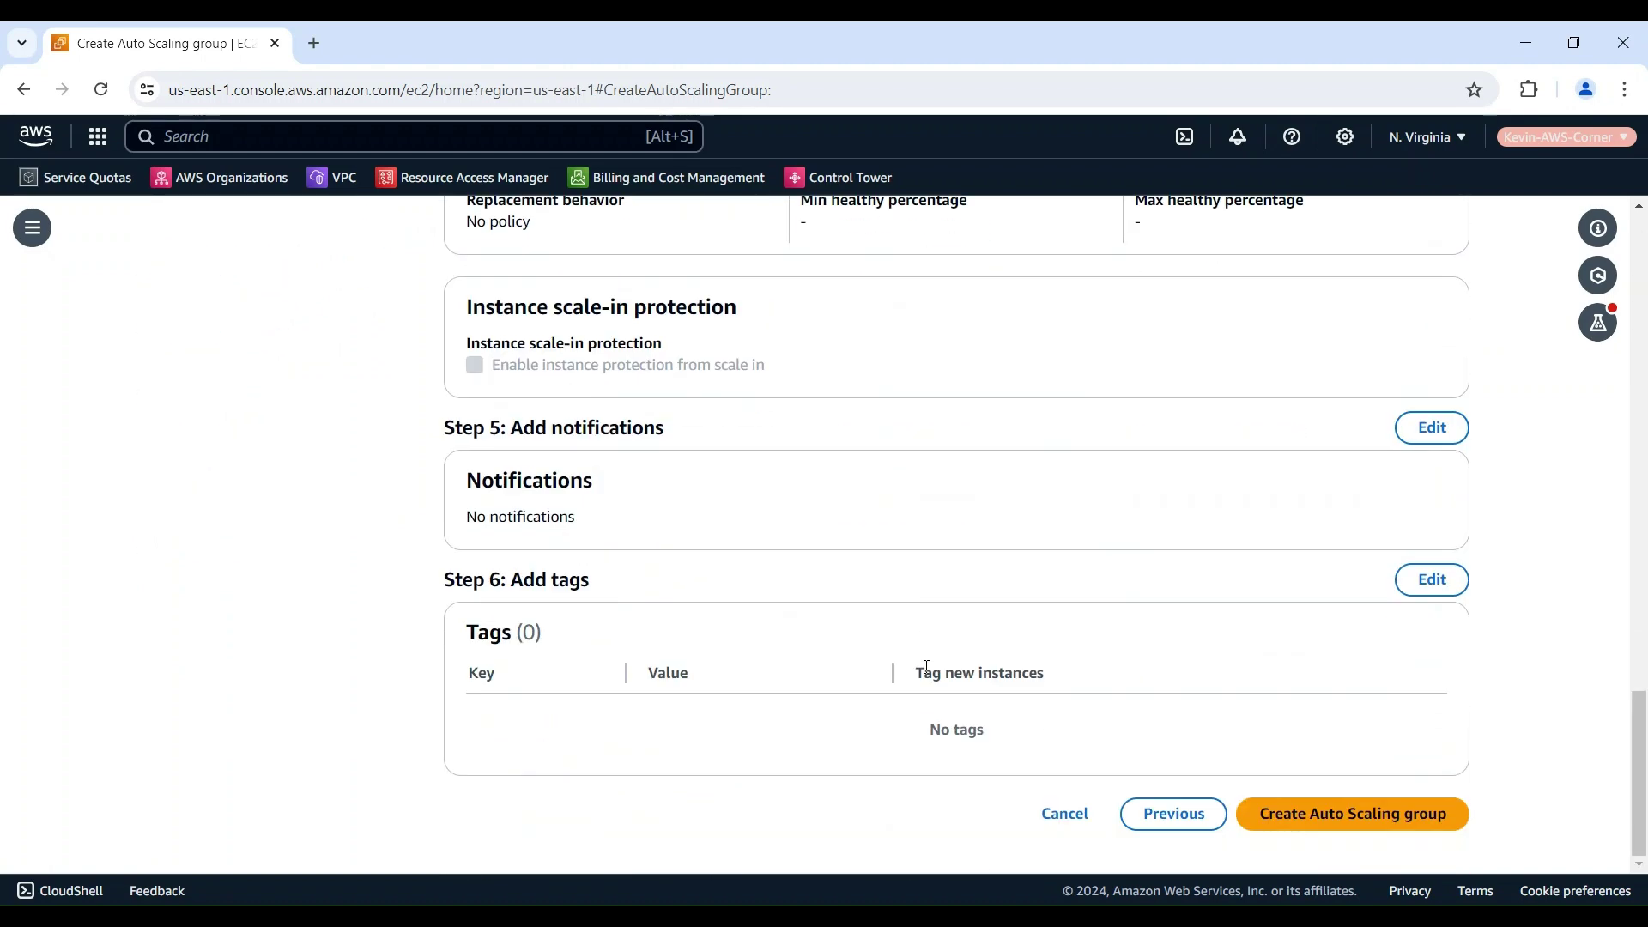
{"action": "left_click", "coordinate": [1313, 822]}
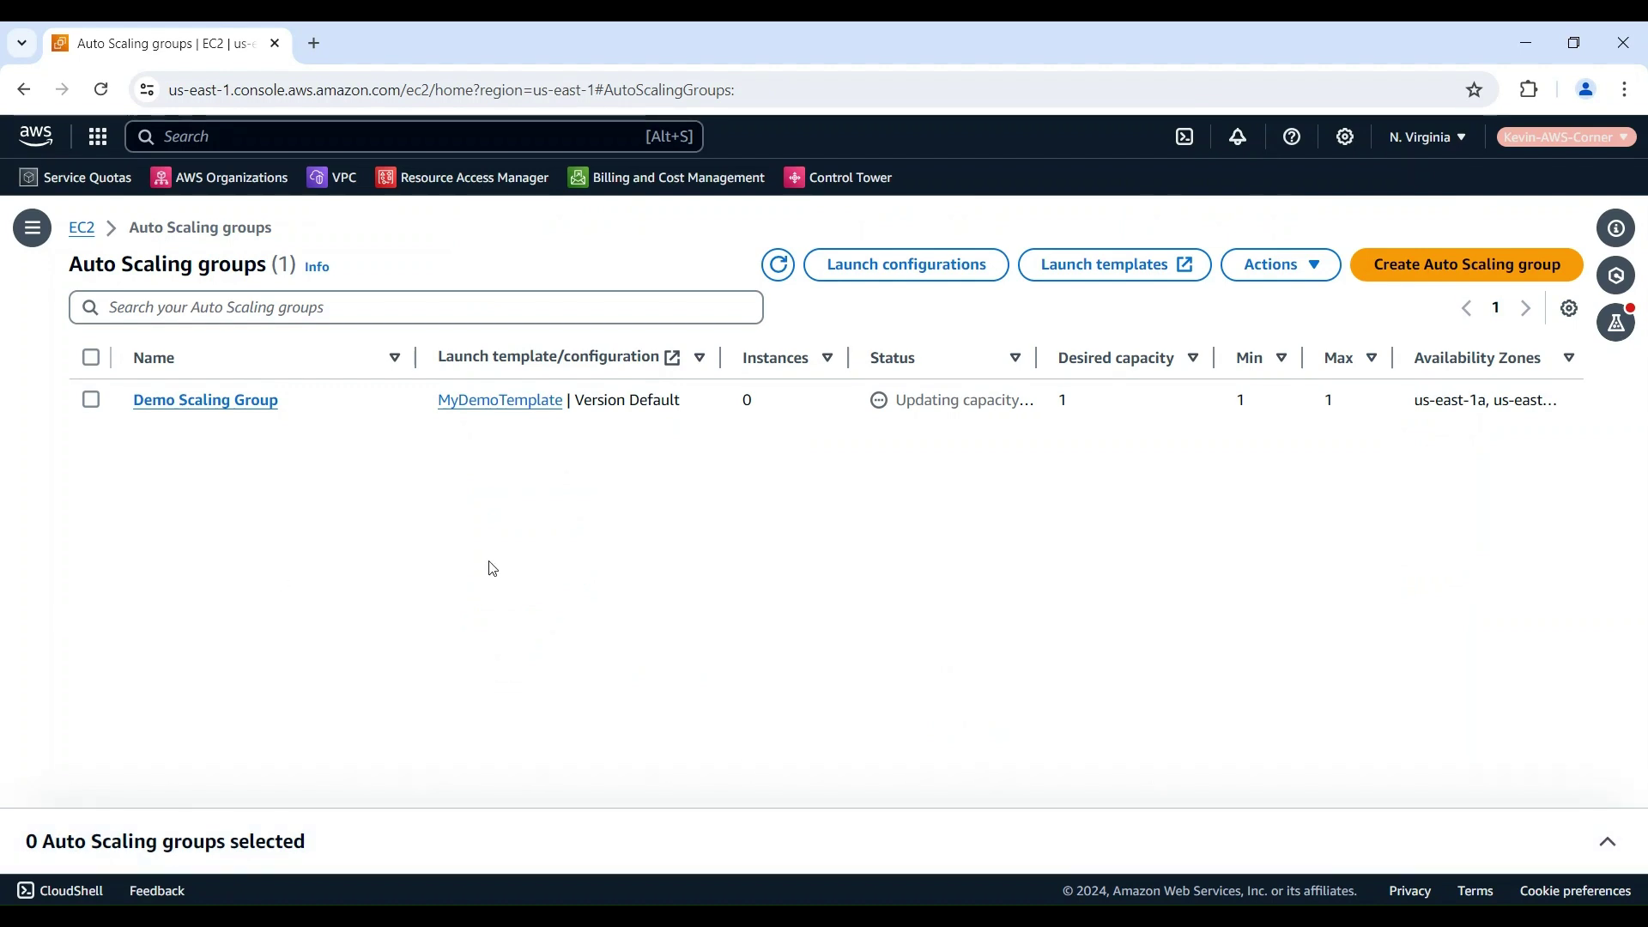
Step: Open Demo Scaling Group's details to check capacity 1, MyDemoTemplate and us-east-1a/us-east-1b subnets
{"action": "left_click", "coordinate": [205, 399]}
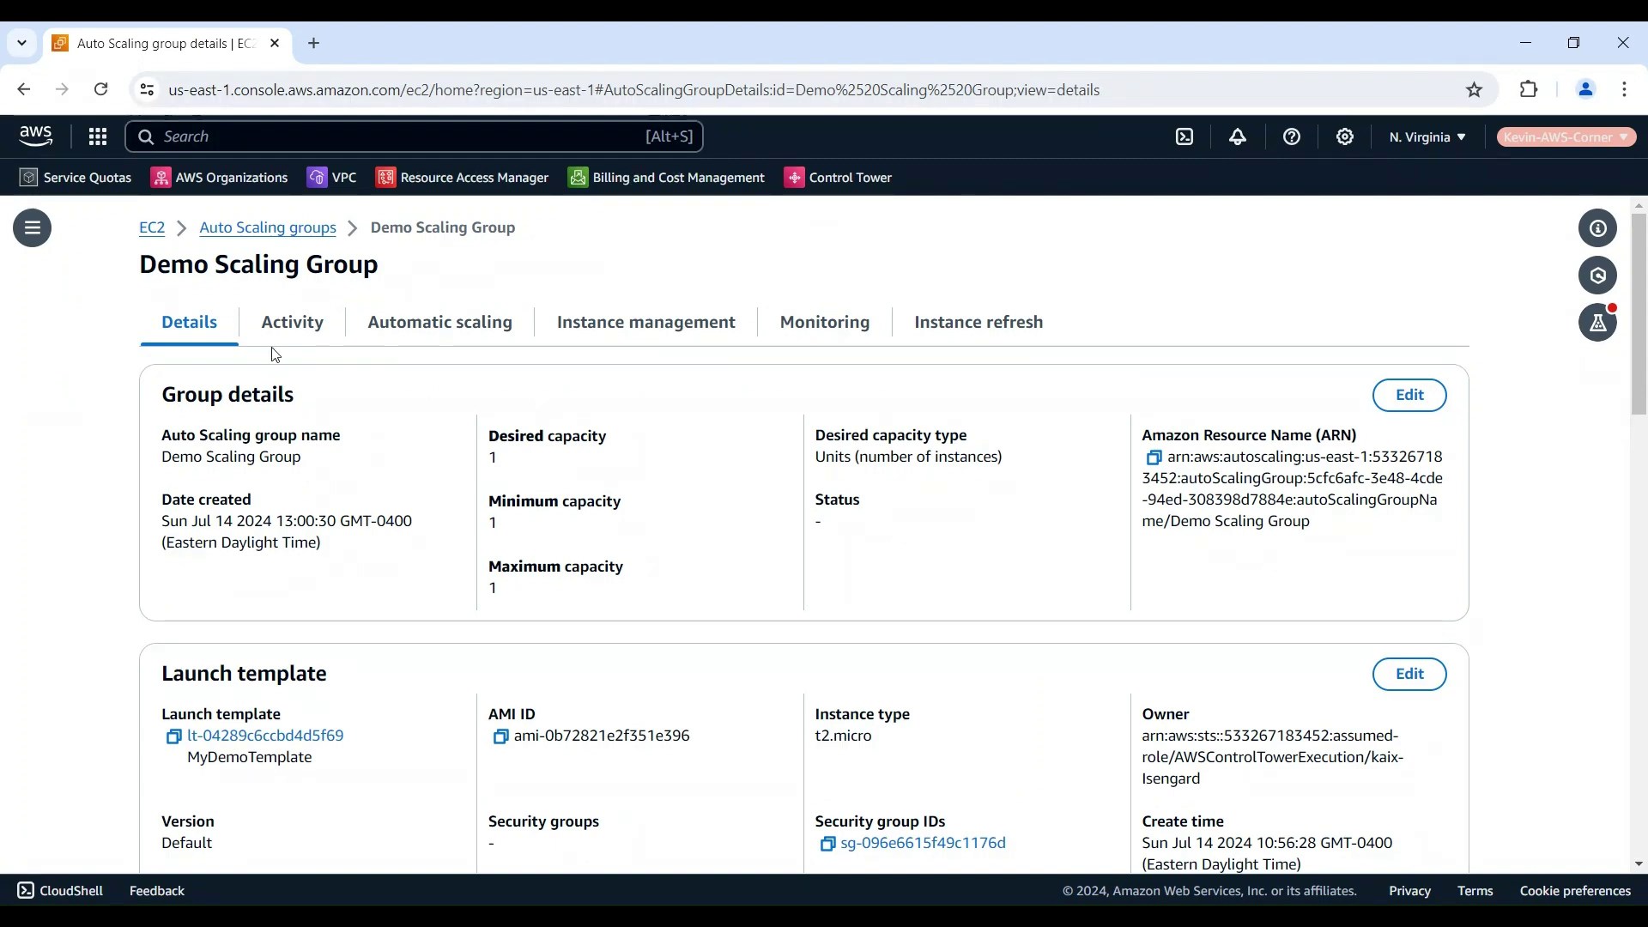
{"action": "scroll", "coordinate": [271, 408], "scroll_direction": "down", "scroll_amount": 4}
{"action": "scroll", "coordinate": [271, 407], "scroll_direction": "down", "scroll_amount": 3}
{"action": "scroll", "coordinate": [272, 406], "scroll_direction": "down", "scroll_amount": 4}
{"action": "scroll", "coordinate": [273, 407], "scroll_direction": "down", "scroll_amount": 4}
{"action": "scroll", "coordinate": [272, 406], "scroll_direction": "down", "scroll_amount": 3}
{"action": "scroll", "coordinate": [272, 407], "scroll_direction": "up", "scroll_amount": 5}
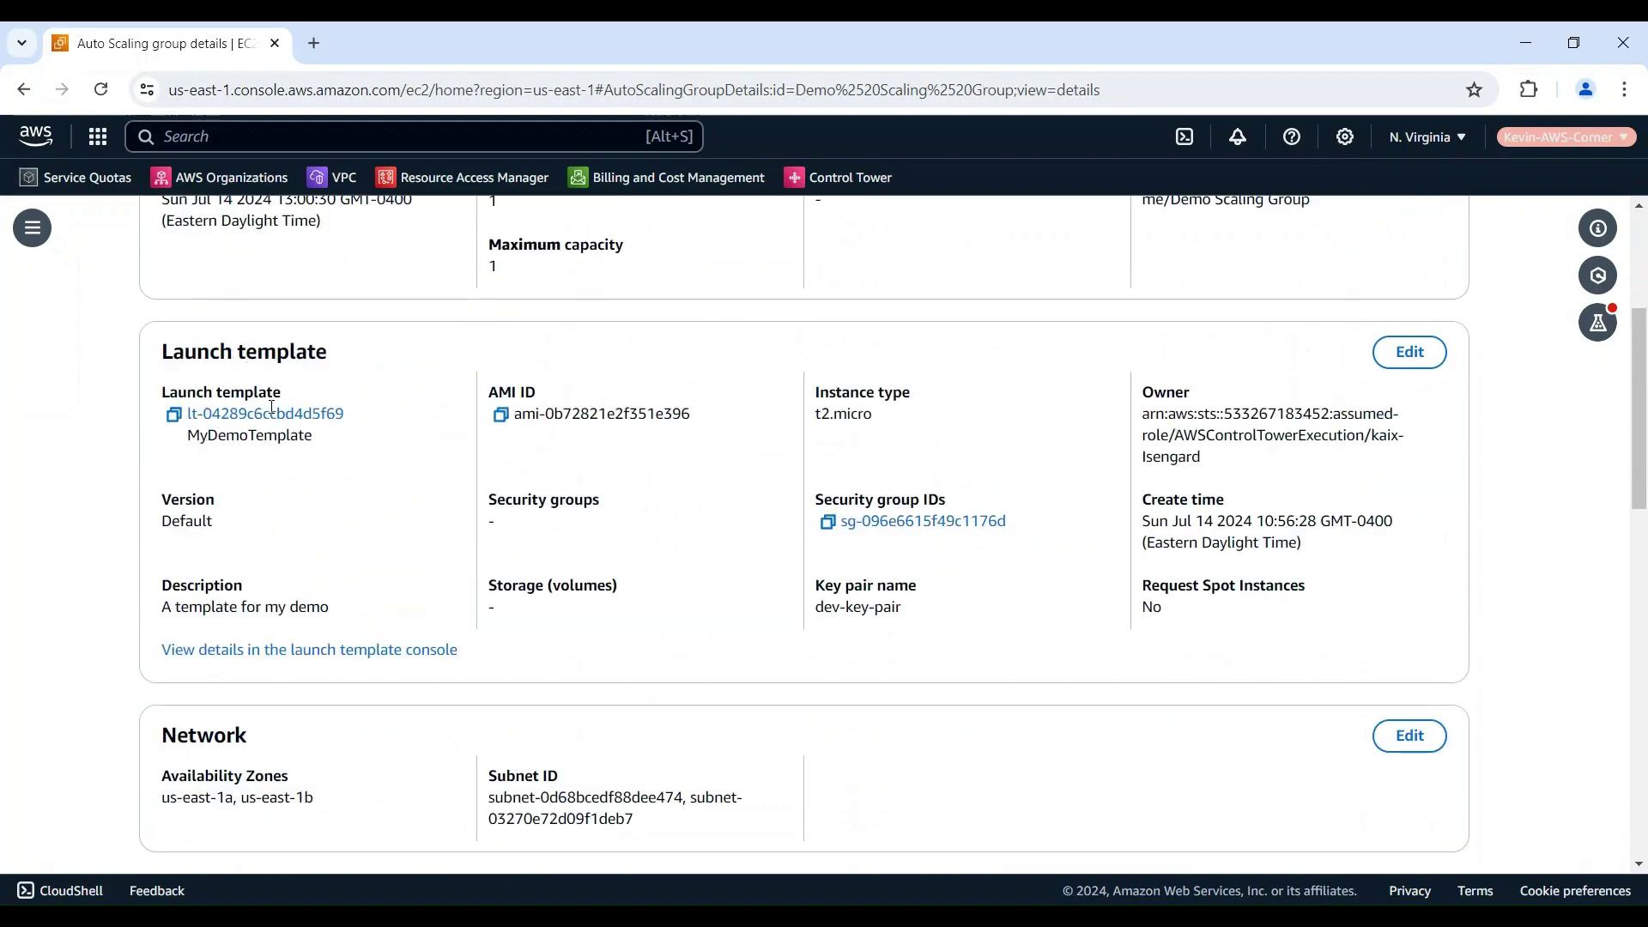
{"action": "scroll", "coordinate": [272, 407], "scroll_direction": "up", "scroll_amount": 6}
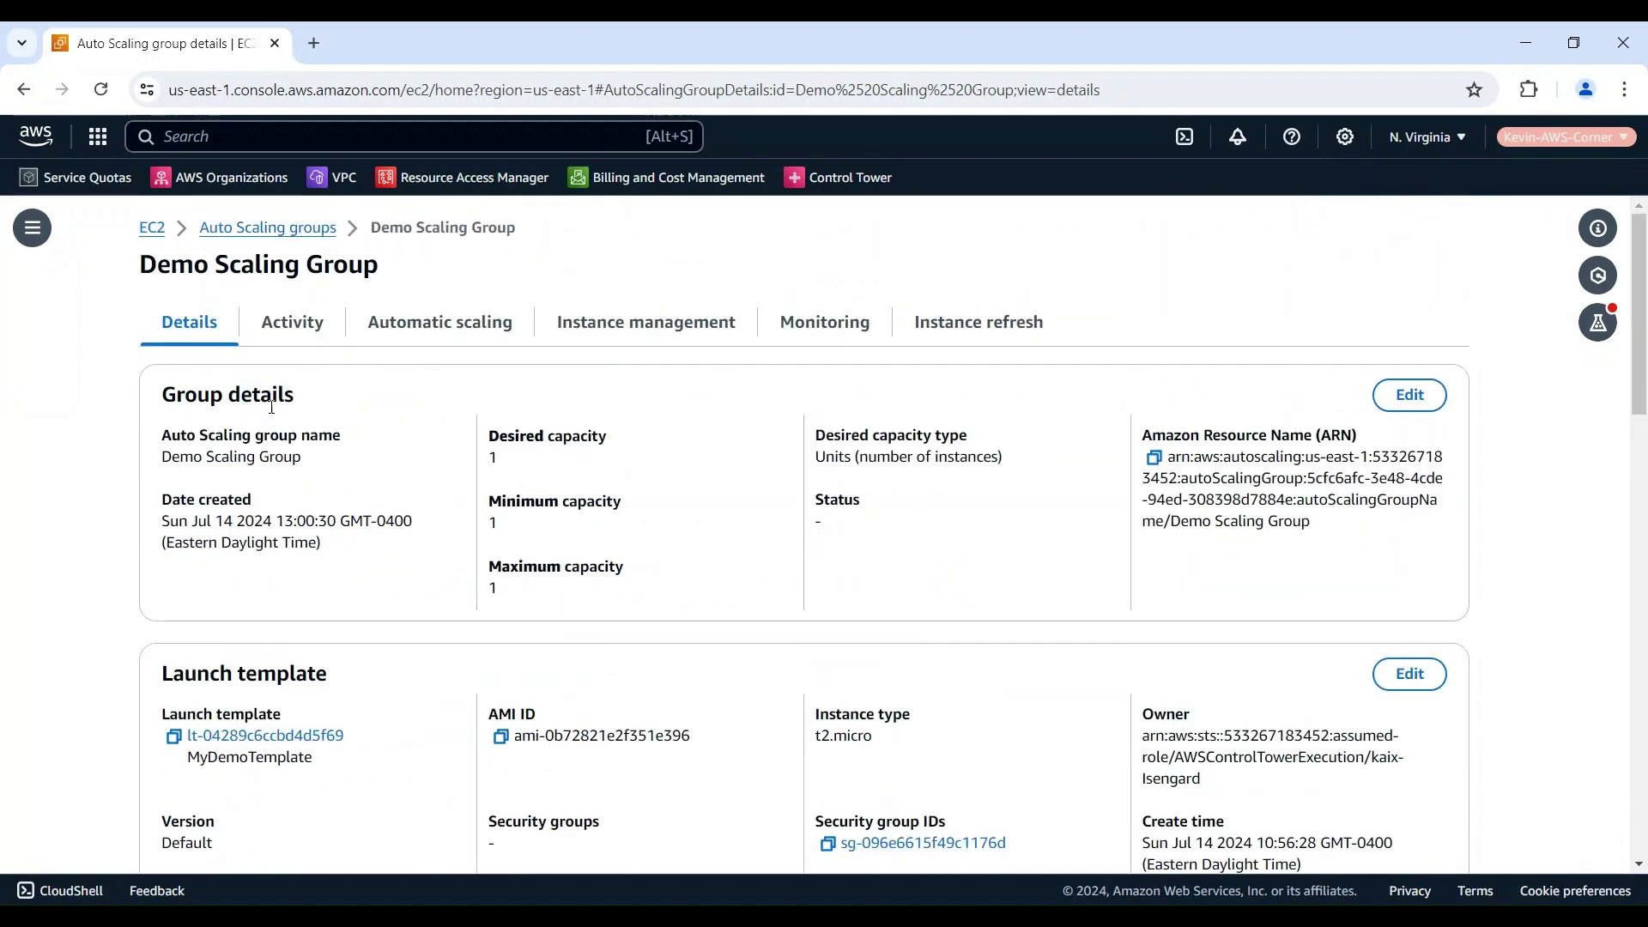
Step: Review Demo Scaling Group's activity history, then list its one healthy InService t2.micro instance
{"action": "left_click", "coordinate": [293, 322]}
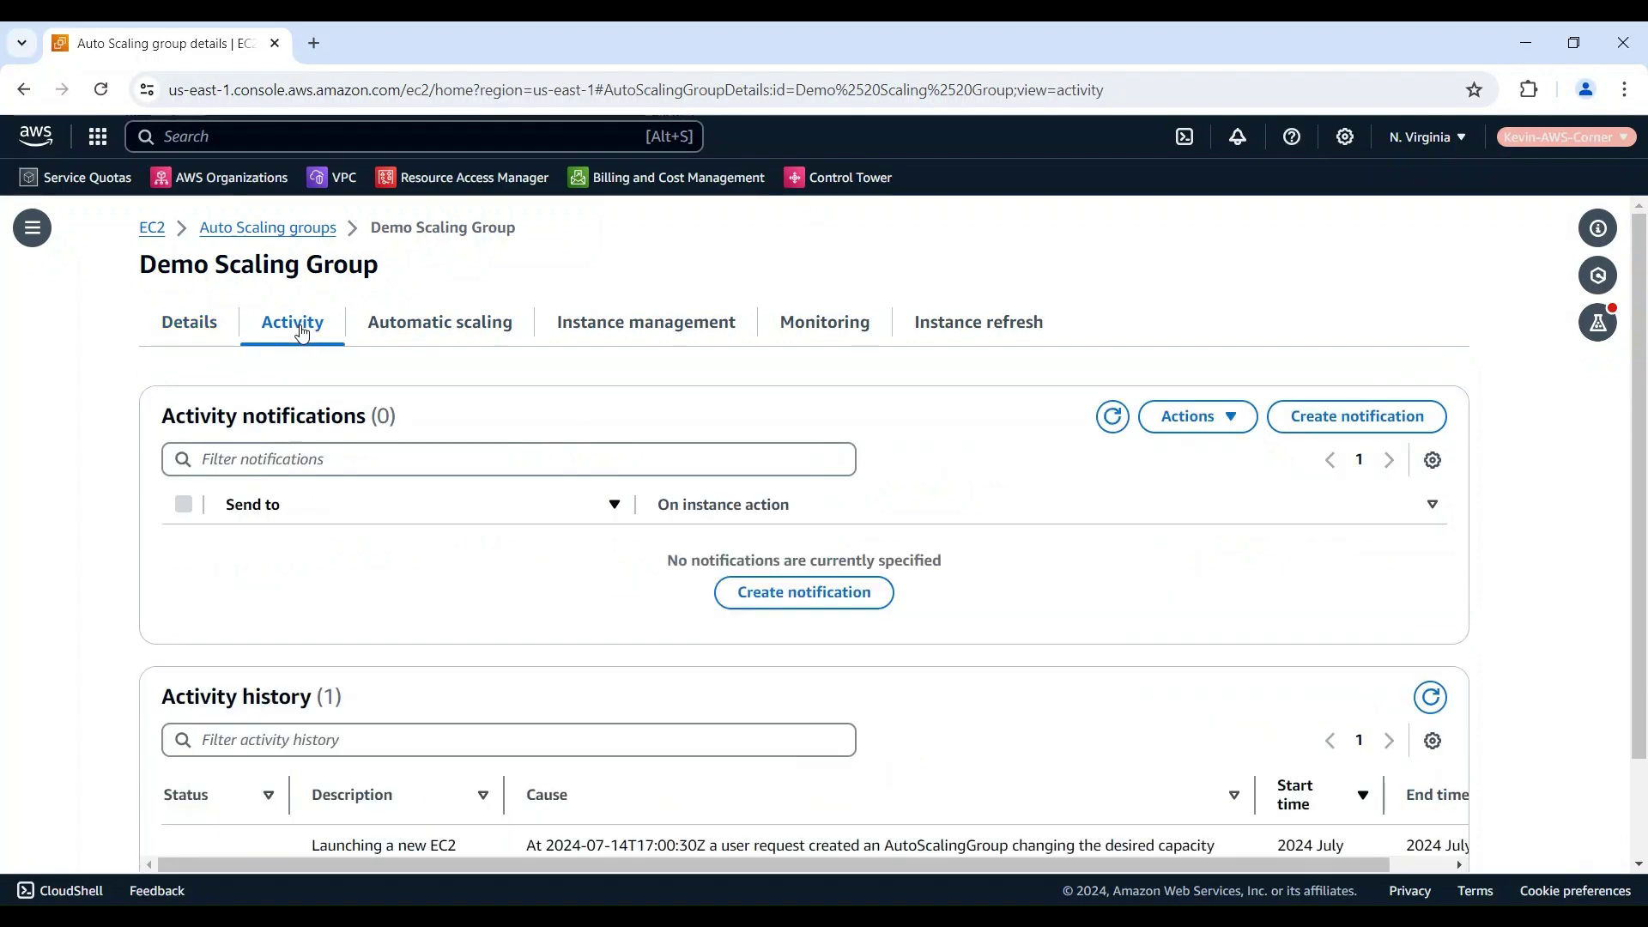
{"action": "scroll", "coordinate": [324, 515], "scroll_direction": "down", "scroll_amount": 1}
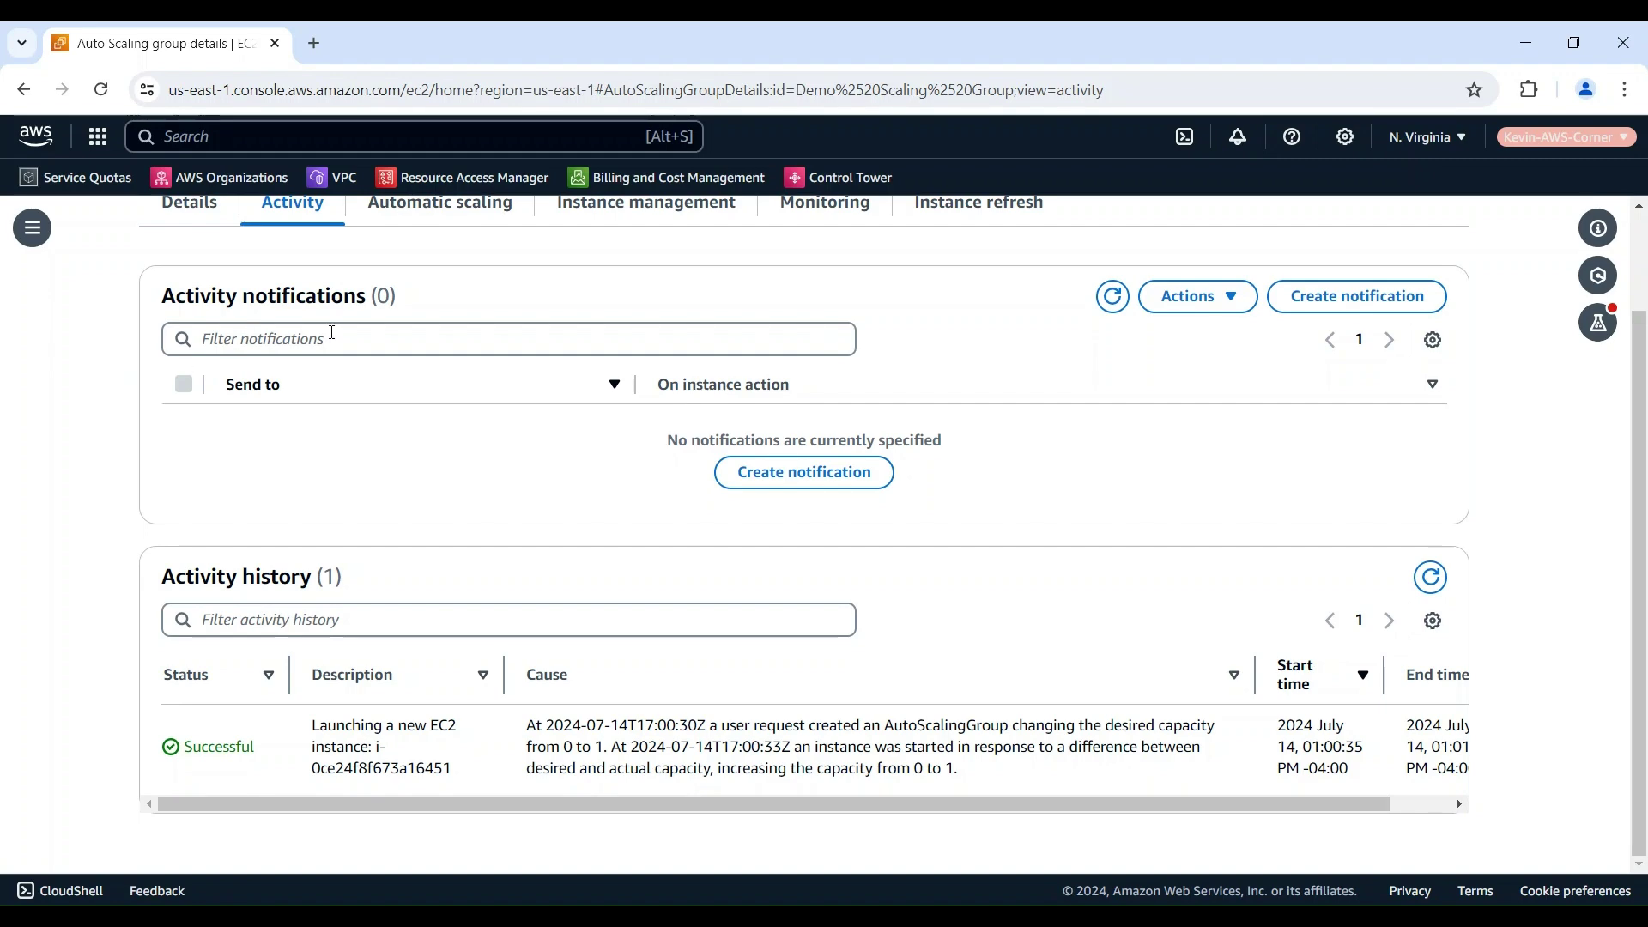
{"action": "scroll", "coordinate": [442, 382], "scroll_direction": "up", "scroll_amount": 2}
{"action": "scroll", "coordinate": [442, 383], "scroll_direction": "up", "scroll_amount": 1}
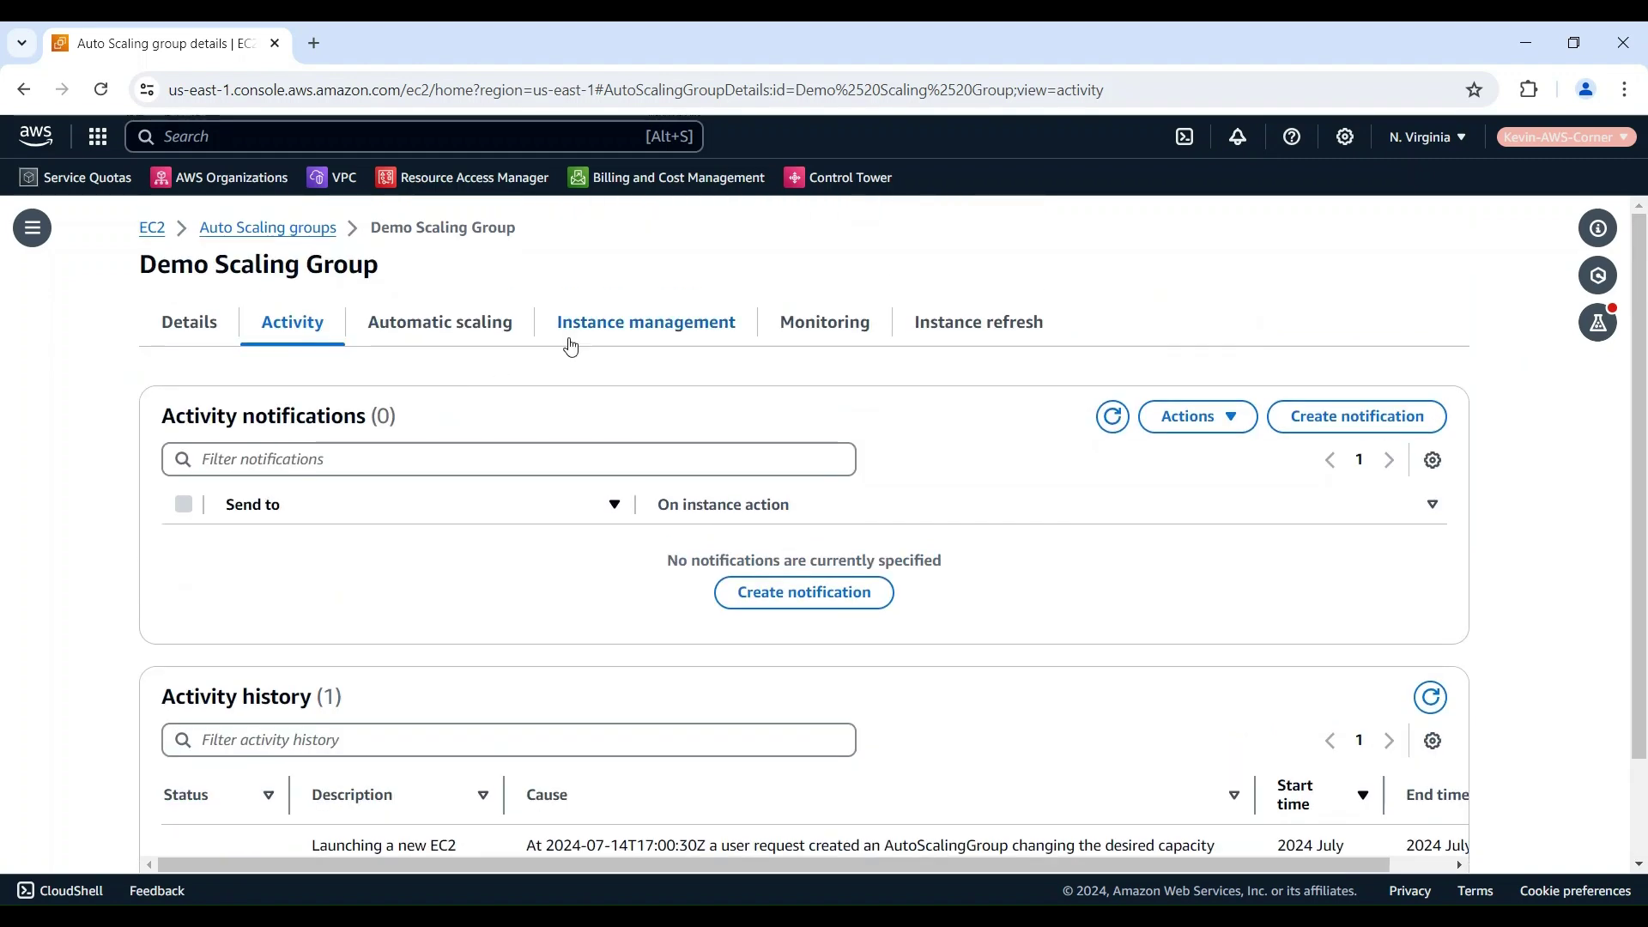
{"action": "left_click", "coordinate": [618, 326]}
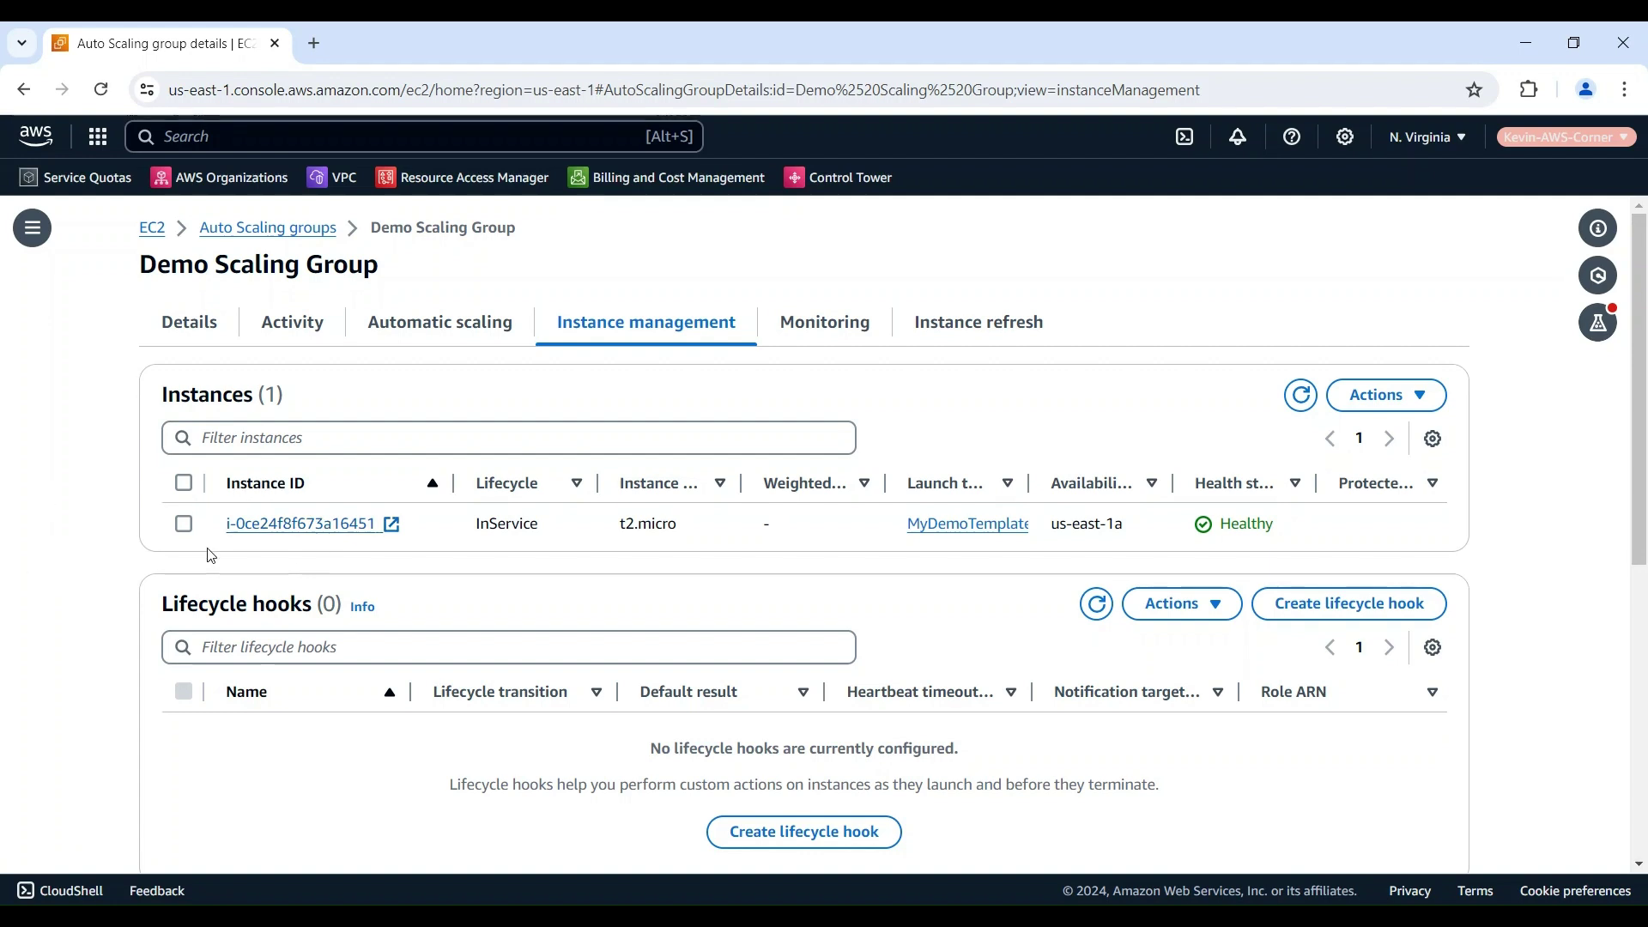
Step: Terminate instance i-0ce24f8f673a16451 from its details page and confirm
{"action": "left_click", "coordinate": [271, 524]}
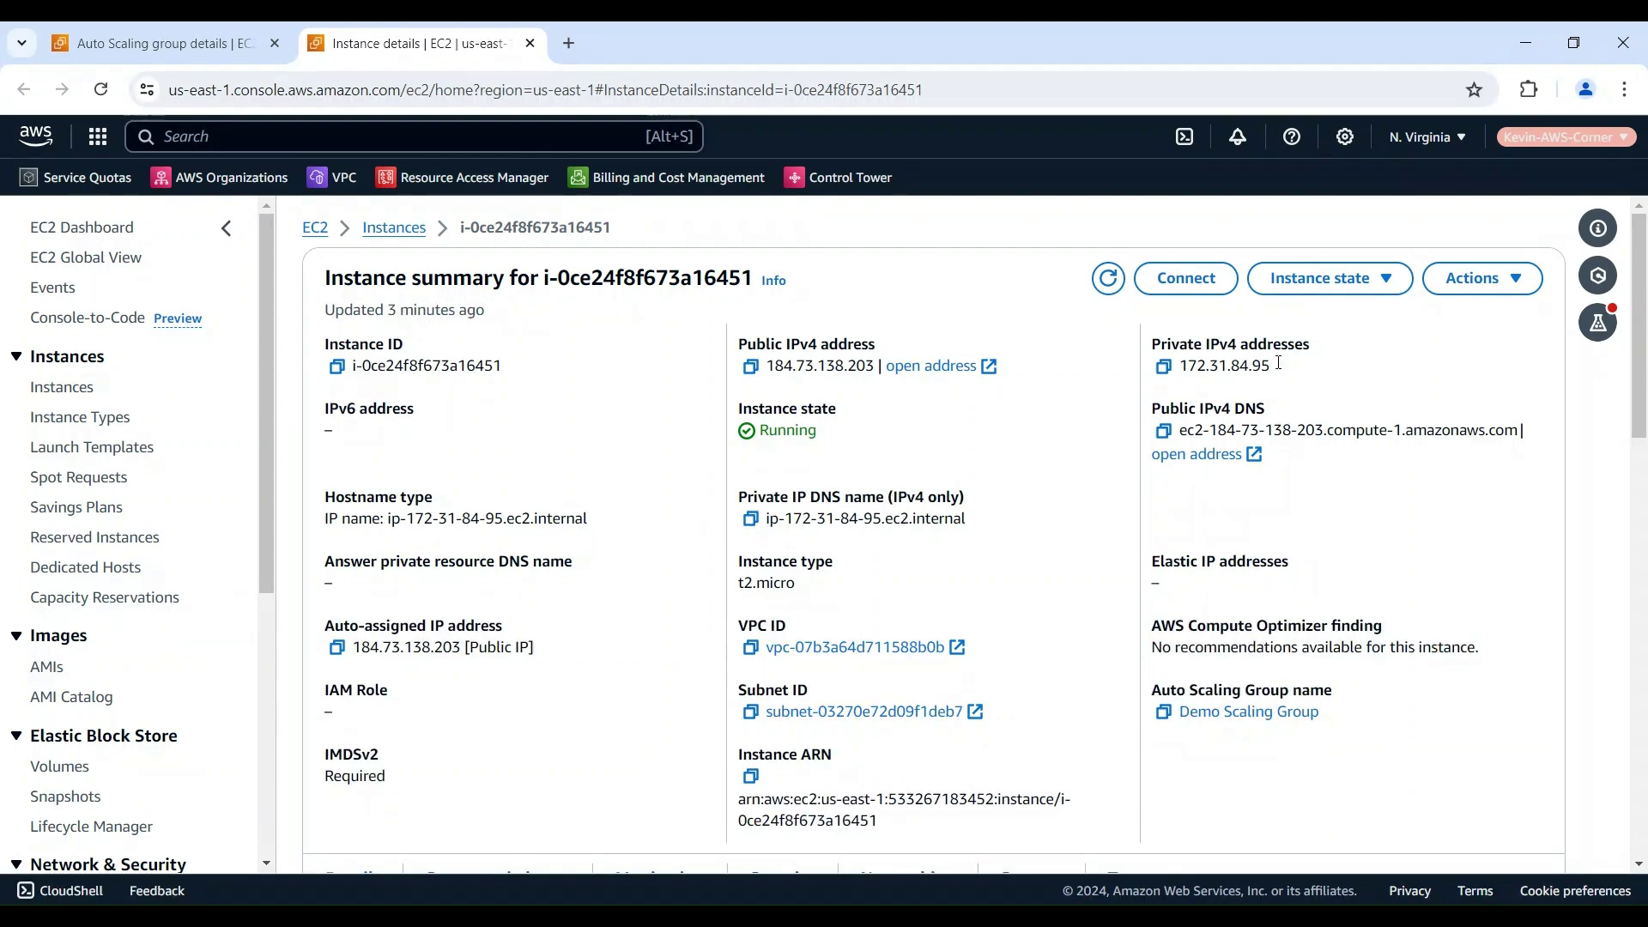
{"action": "left_click", "coordinate": [1328, 278]}
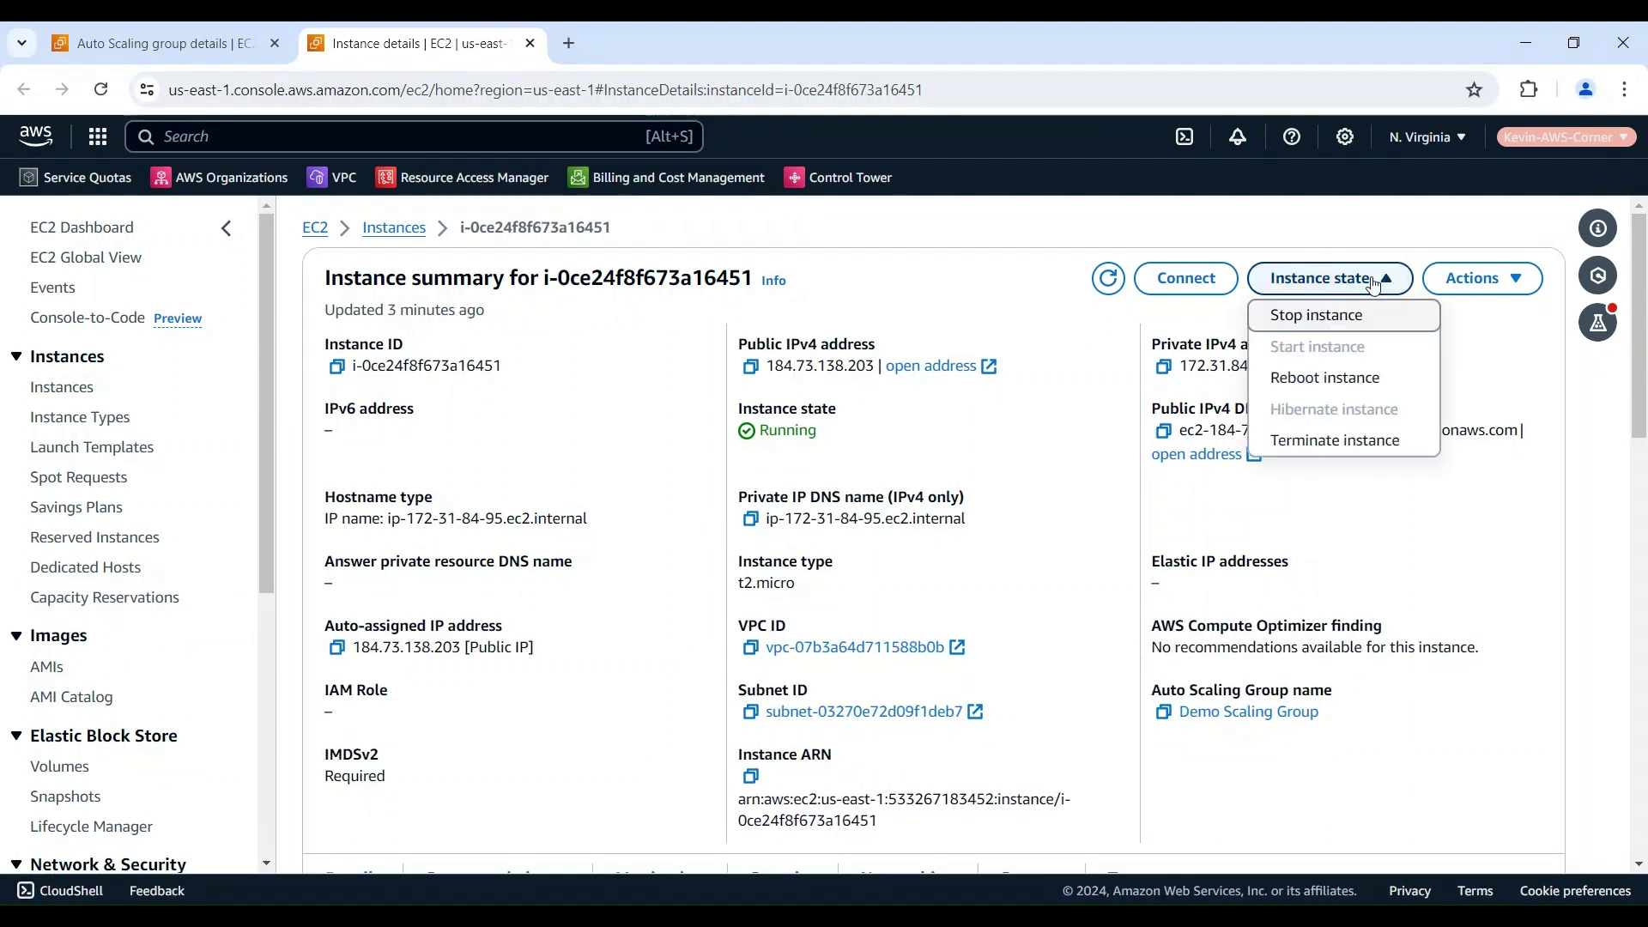
{"action": "left_click", "coordinate": [1335, 440]}
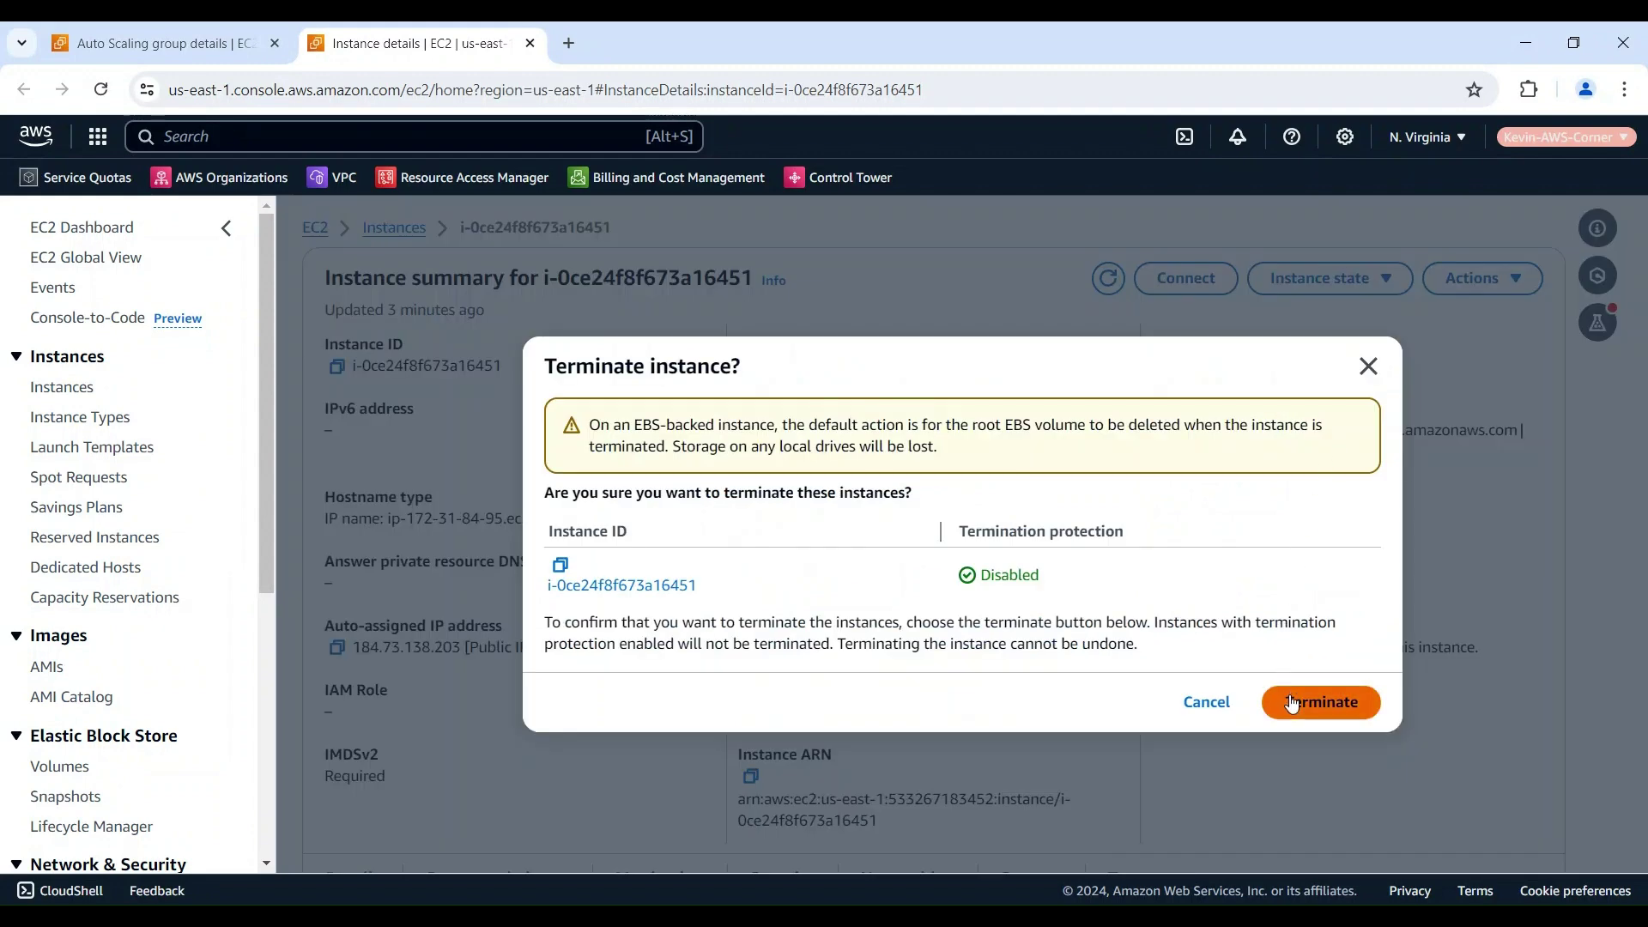
{"action": "left_click", "coordinate": [1320, 702]}
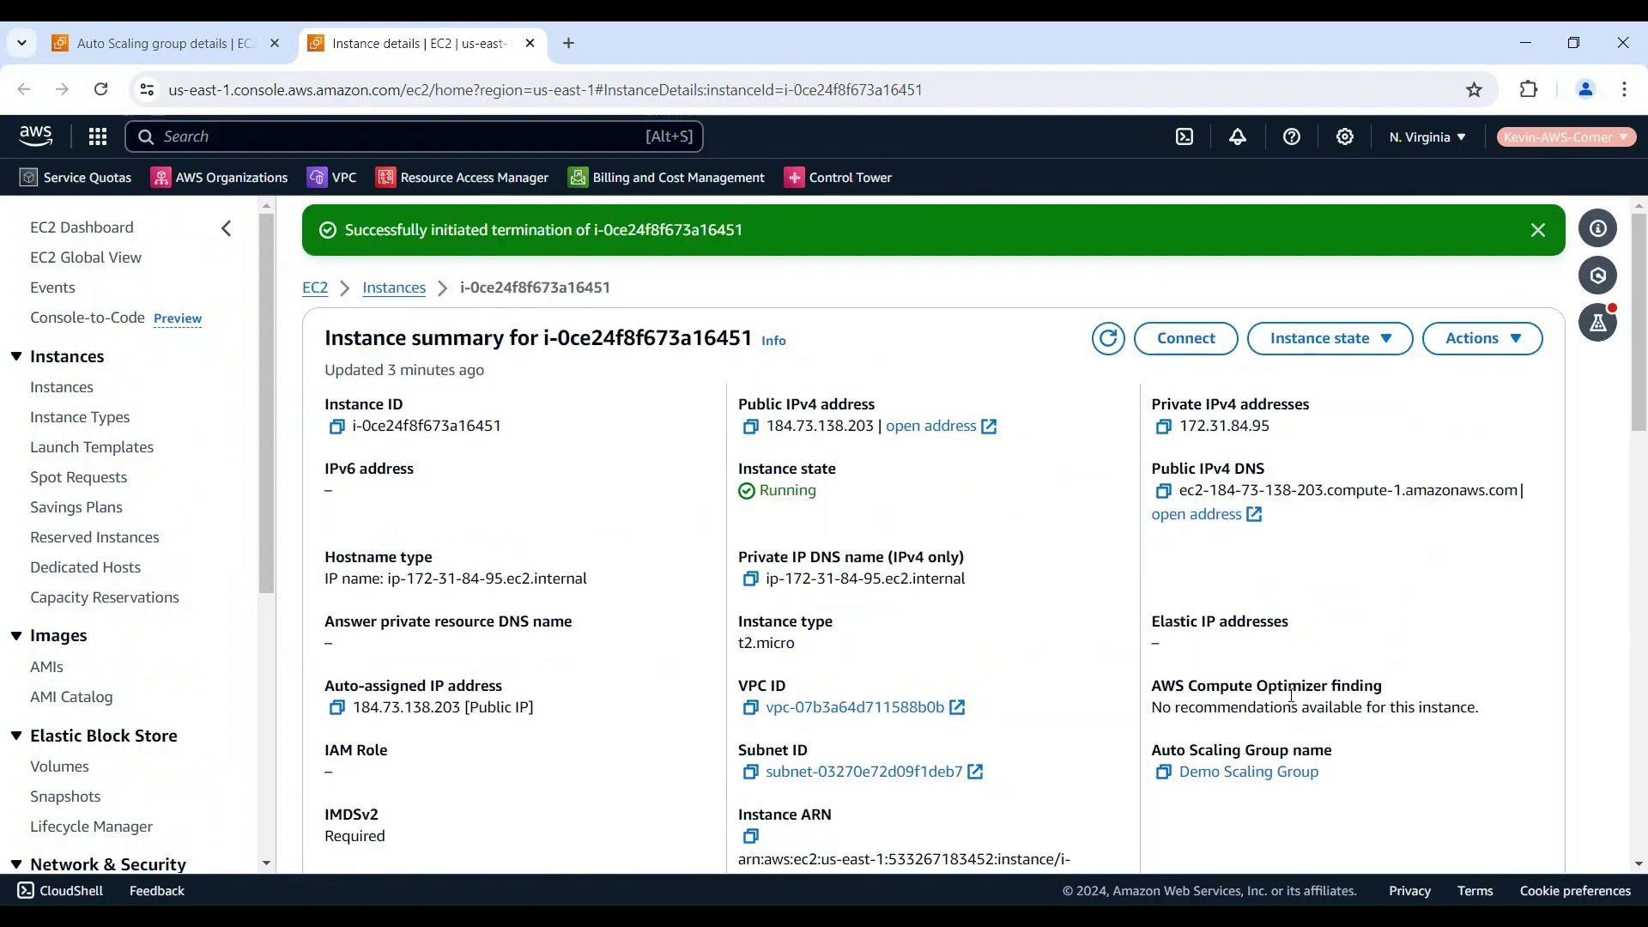
{"action": "scroll", "coordinate": [146, 497], "scroll_direction": "down", "scroll_amount": 3}
{"action": "scroll", "coordinate": [145, 497], "scroll_direction": "down", "scroll_amount": 3}
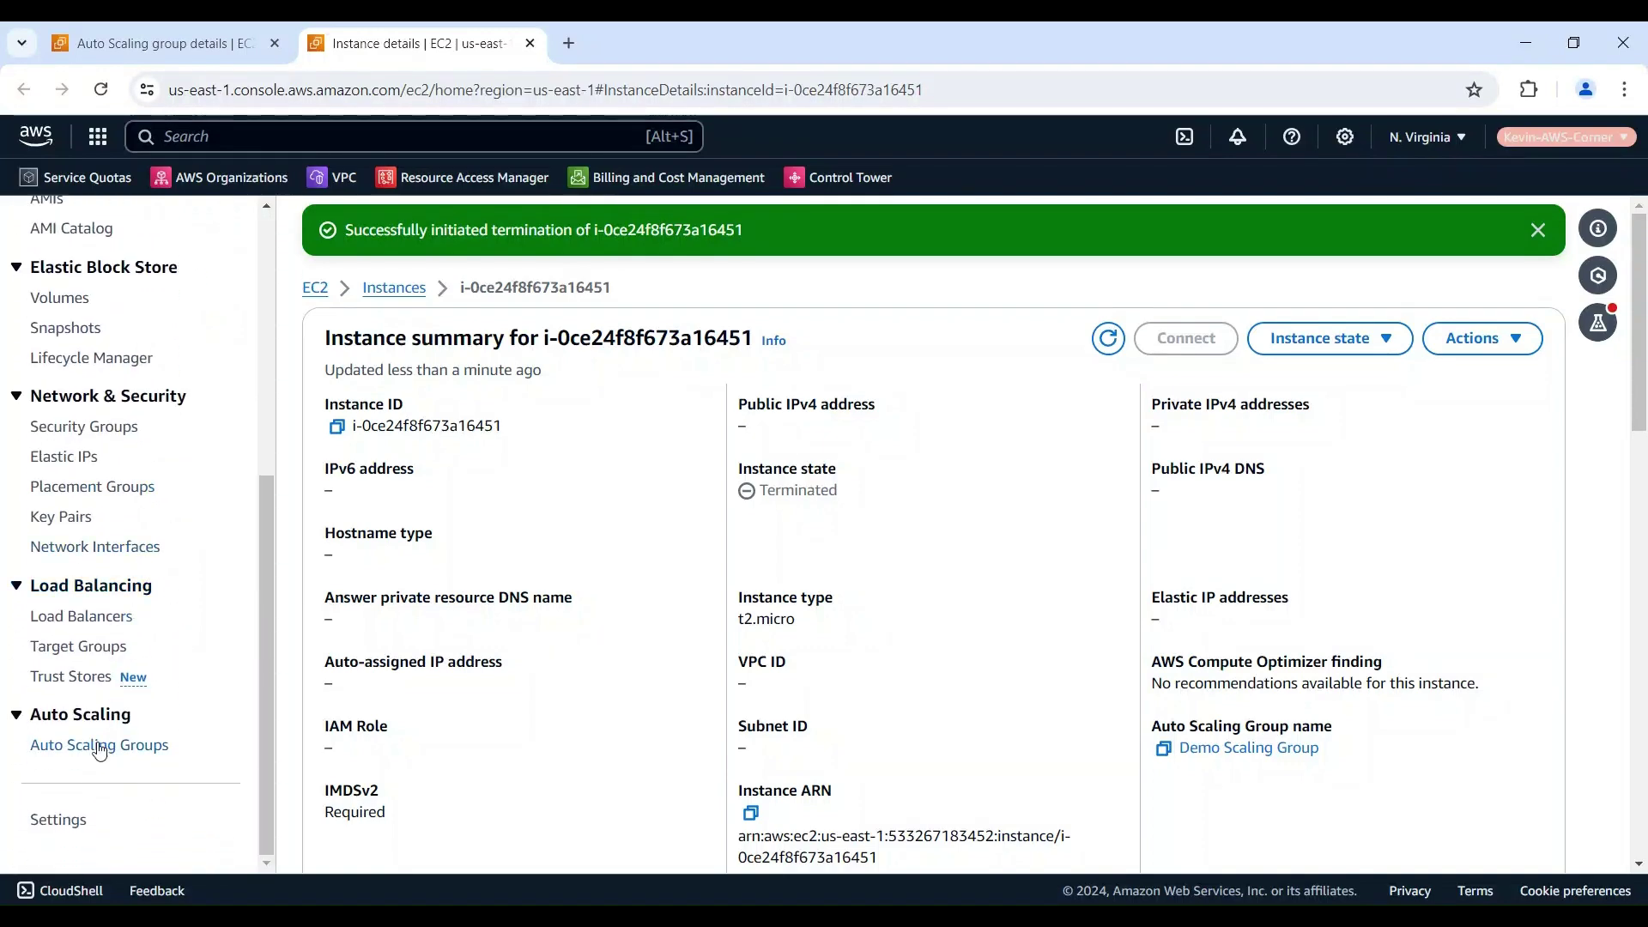
Step: Refresh Demo Scaling Group's activity history to show the terminated instance replaced successfully
{"action": "left_click", "coordinate": [100, 746]}
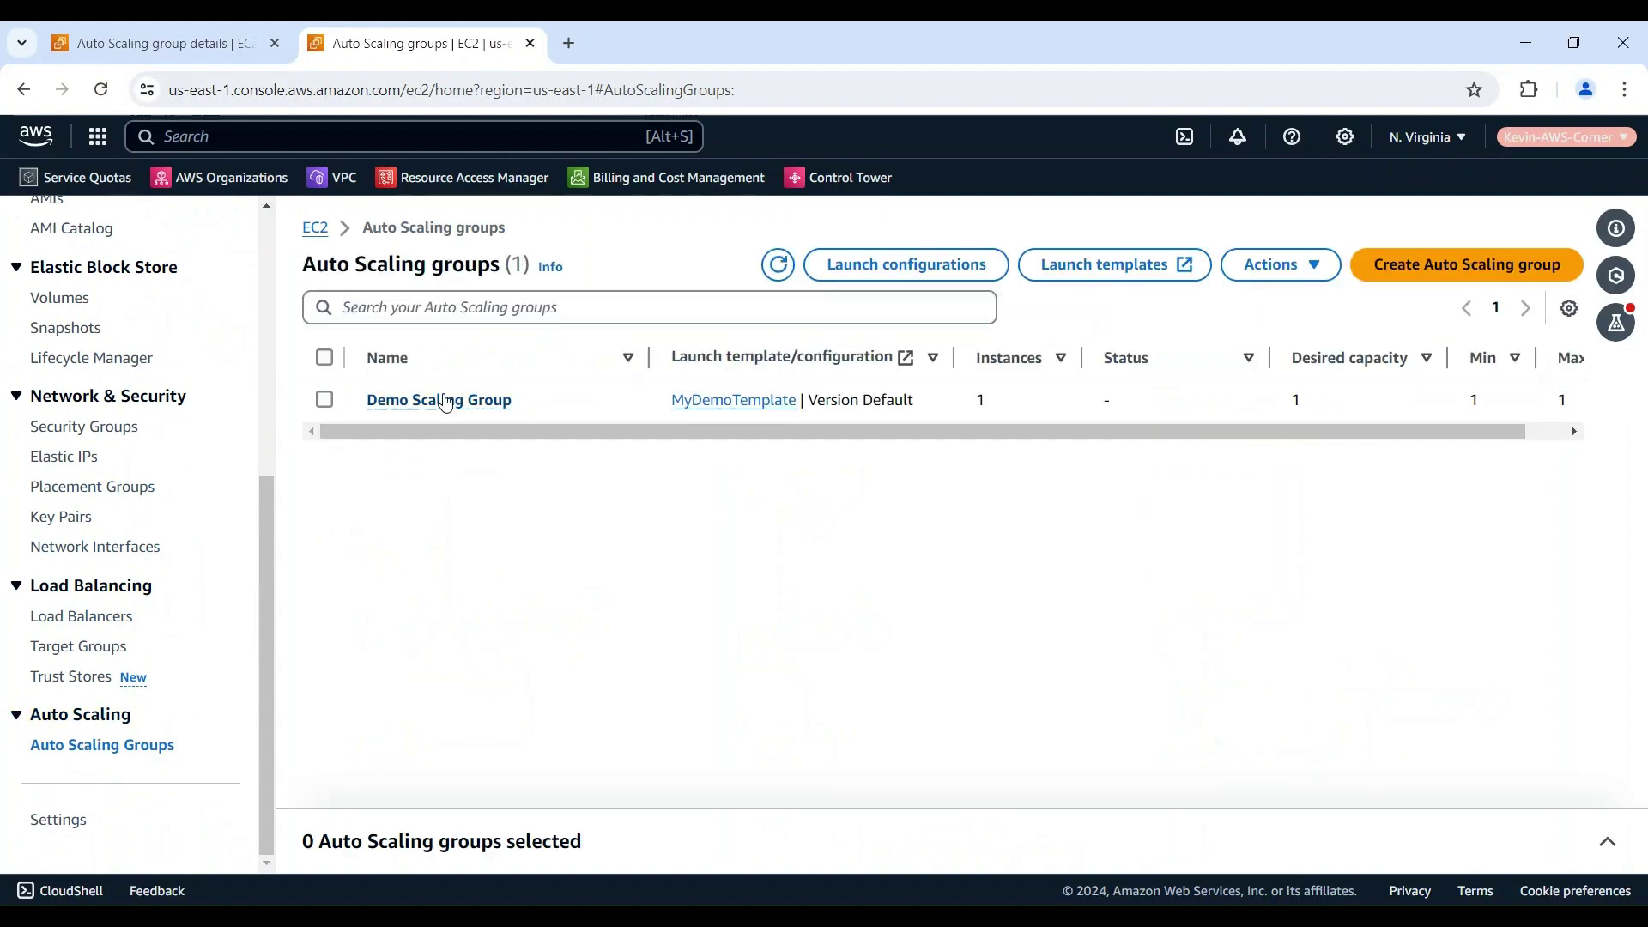
{"action": "left_click", "coordinate": [440, 399]}
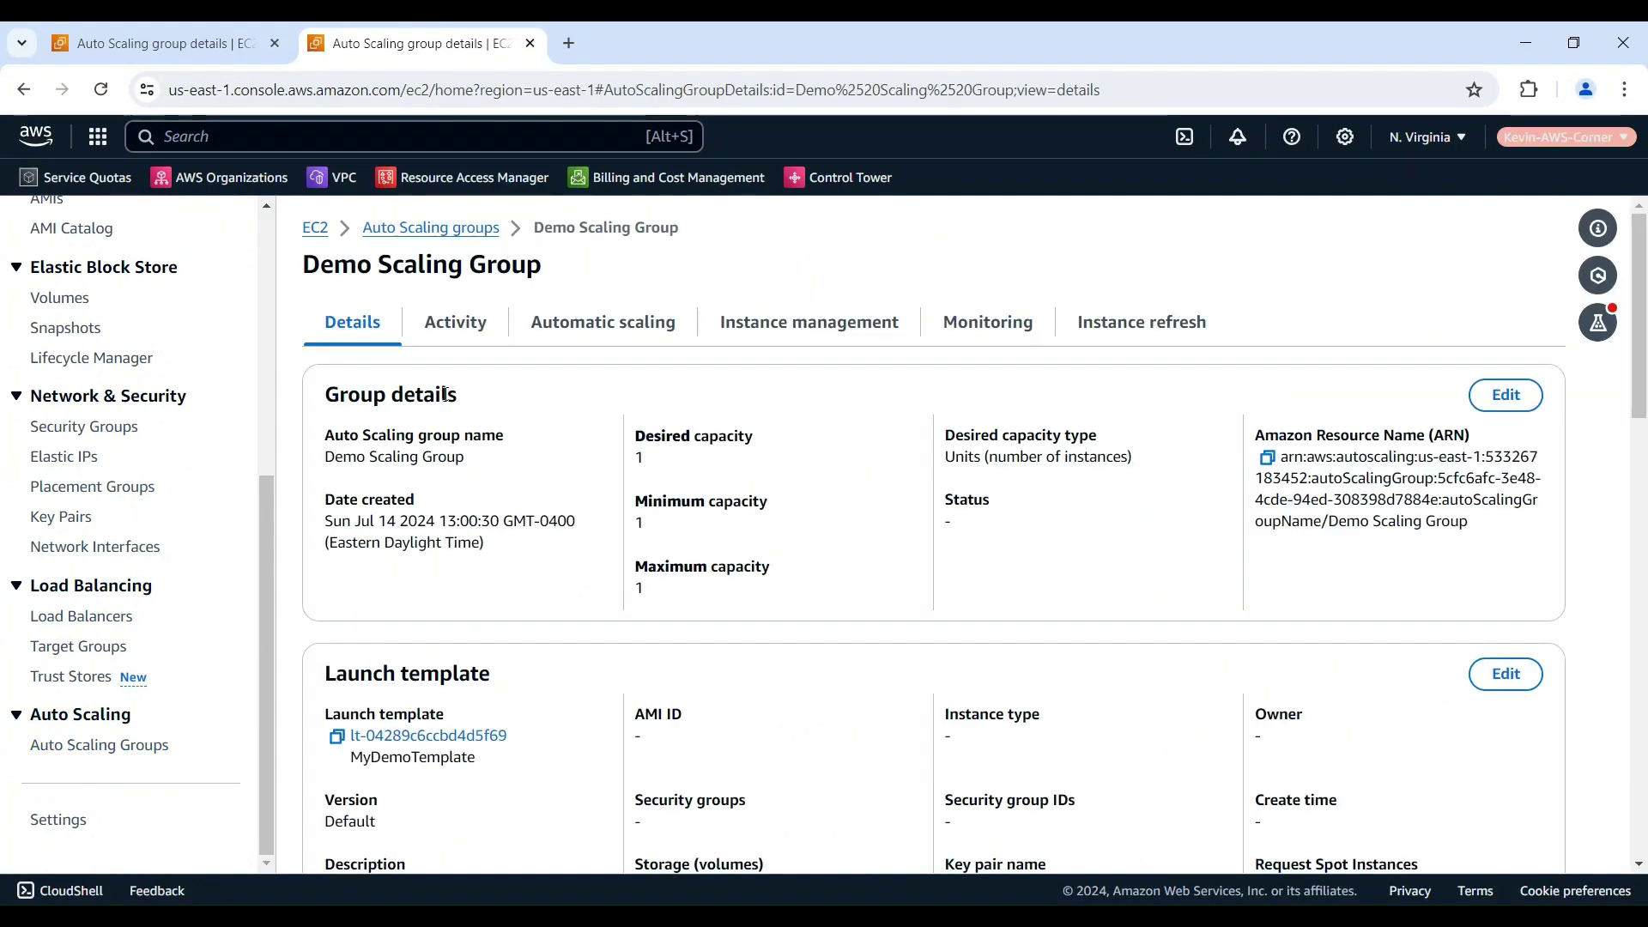
{"action": "left_click", "coordinate": [456, 322]}
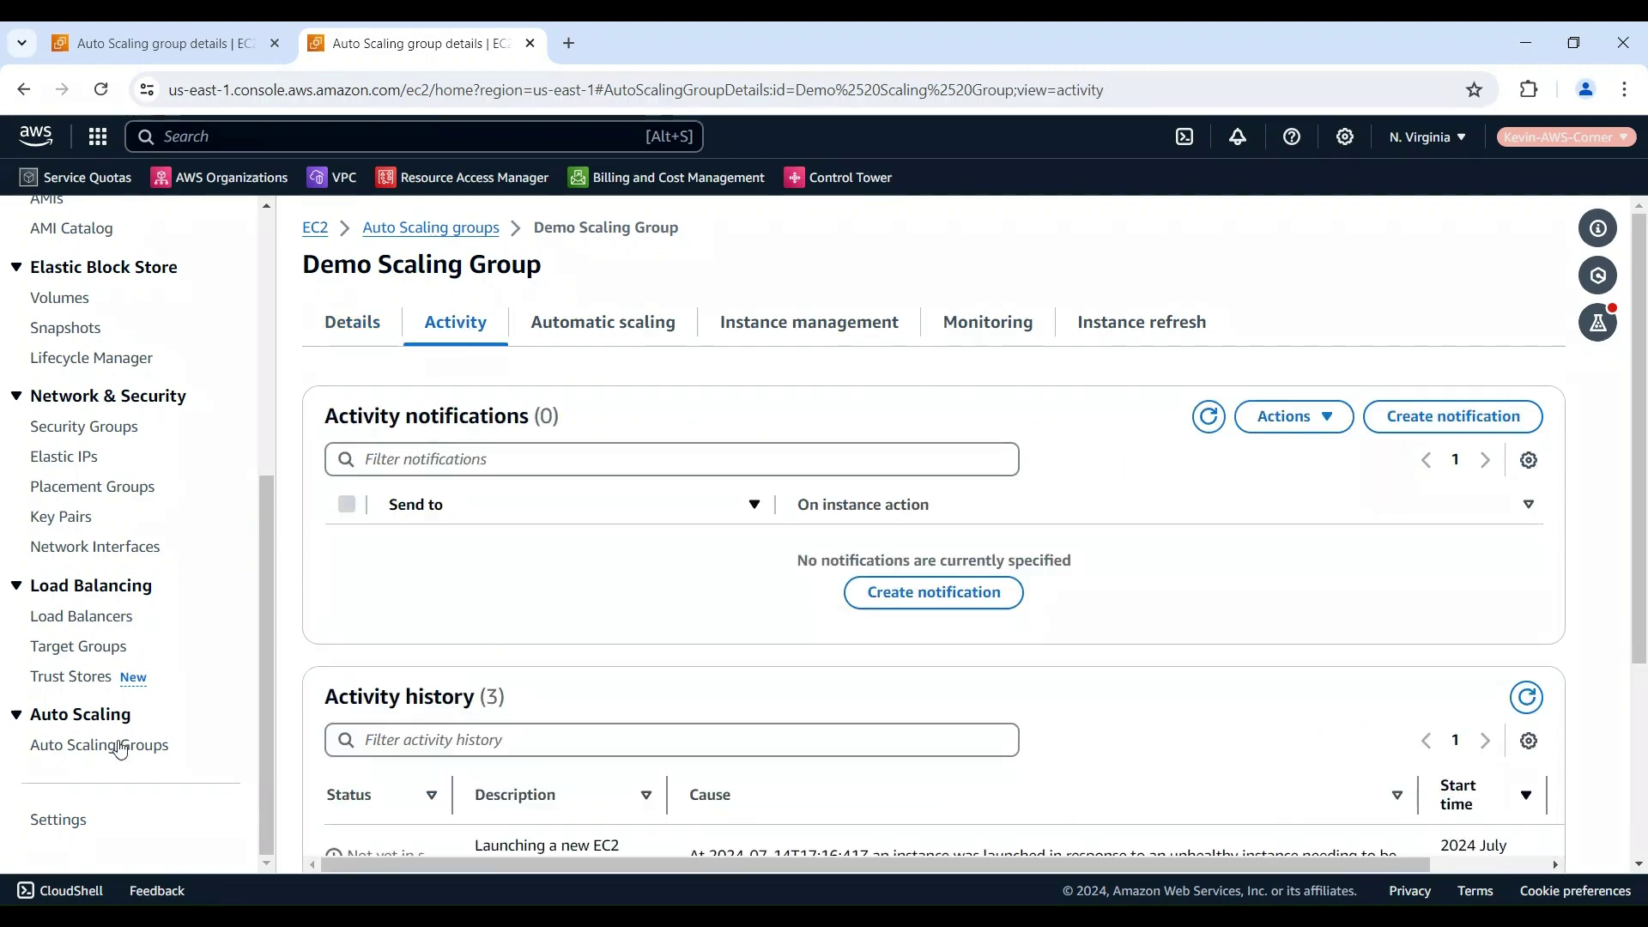
{"action": "scroll", "coordinate": [844, 704], "scroll_direction": "down", "scroll_amount": 2}
{"action": "scroll", "coordinate": [844, 704], "scroll_direction": "down", "scroll_amount": 2}
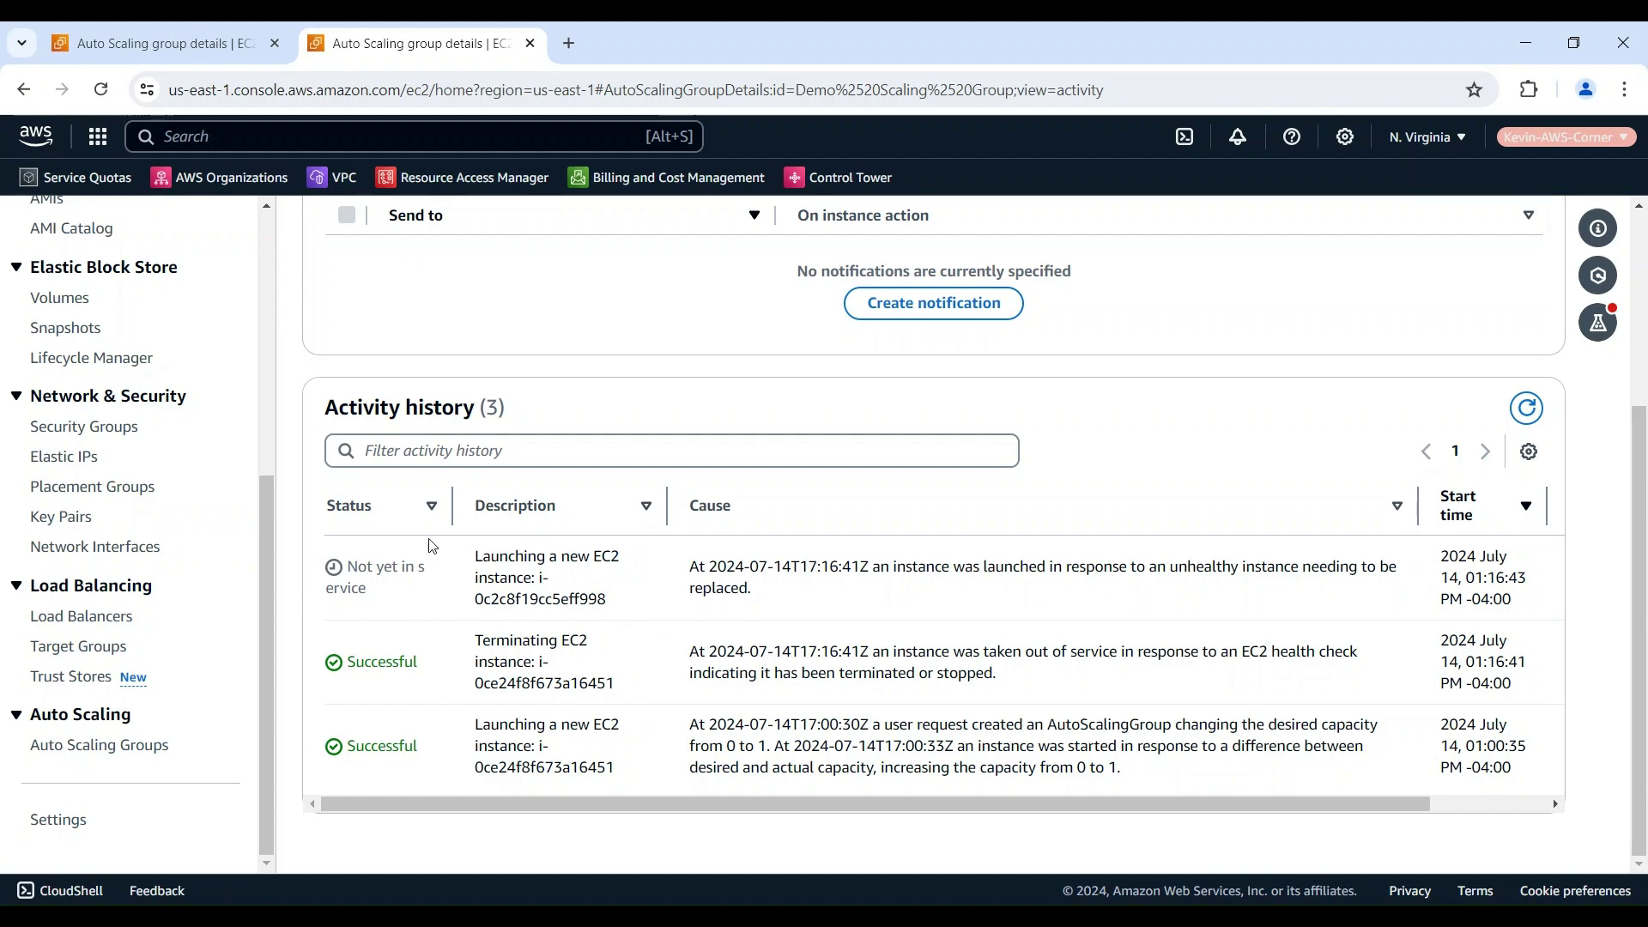
{"action": "left_click", "coordinate": [1526, 408]}
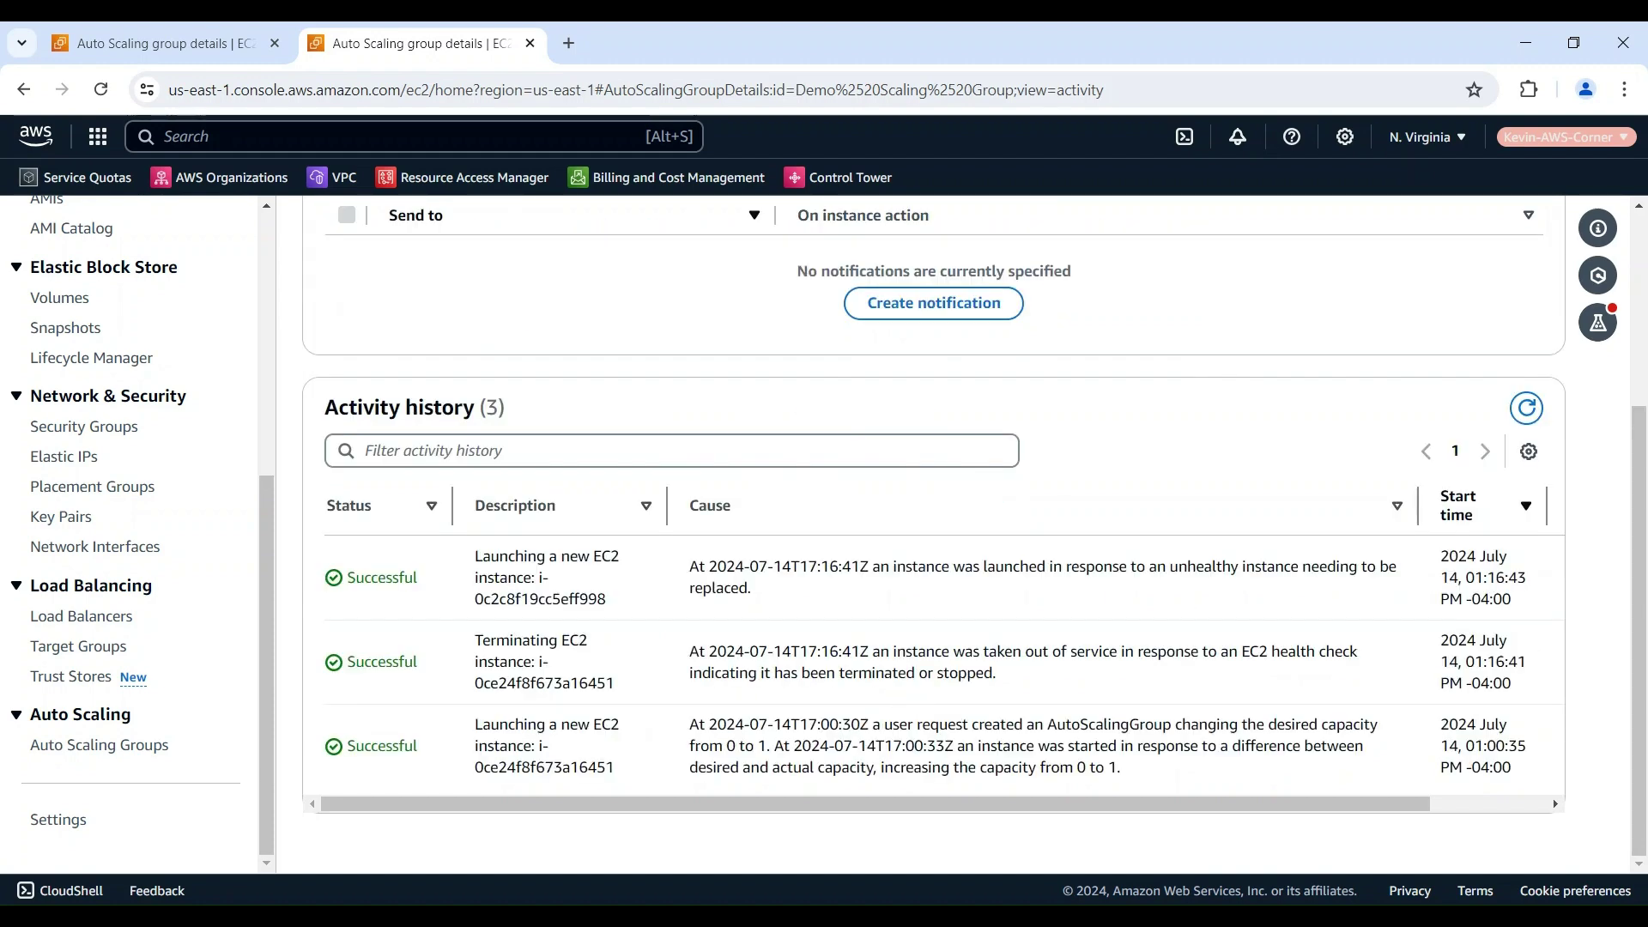
{"action": "scroll", "coordinate": [142, 515], "scroll_direction": "up", "scroll_amount": 5}
{"action": "scroll", "coordinate": [141, 515], "scroll_direction": "up", "scroll_amount": 3}
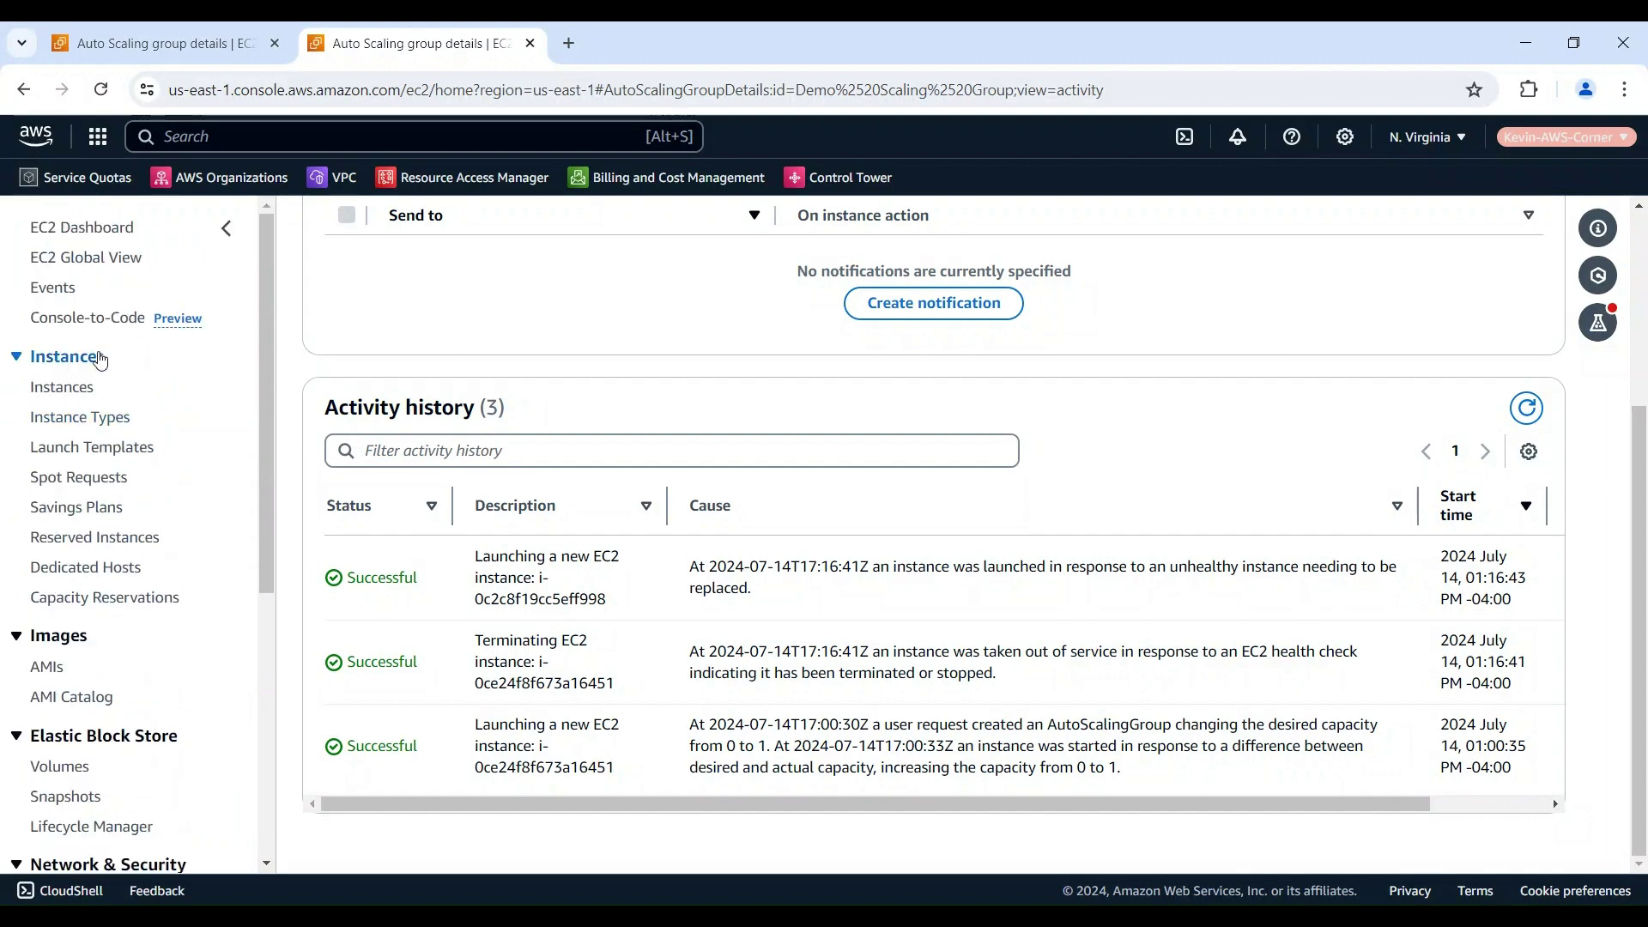
Step: Open the EC2 Instances list to see the terminated instance and its running replacement
{"action": "left_click", "coordinate": [62, 387]}
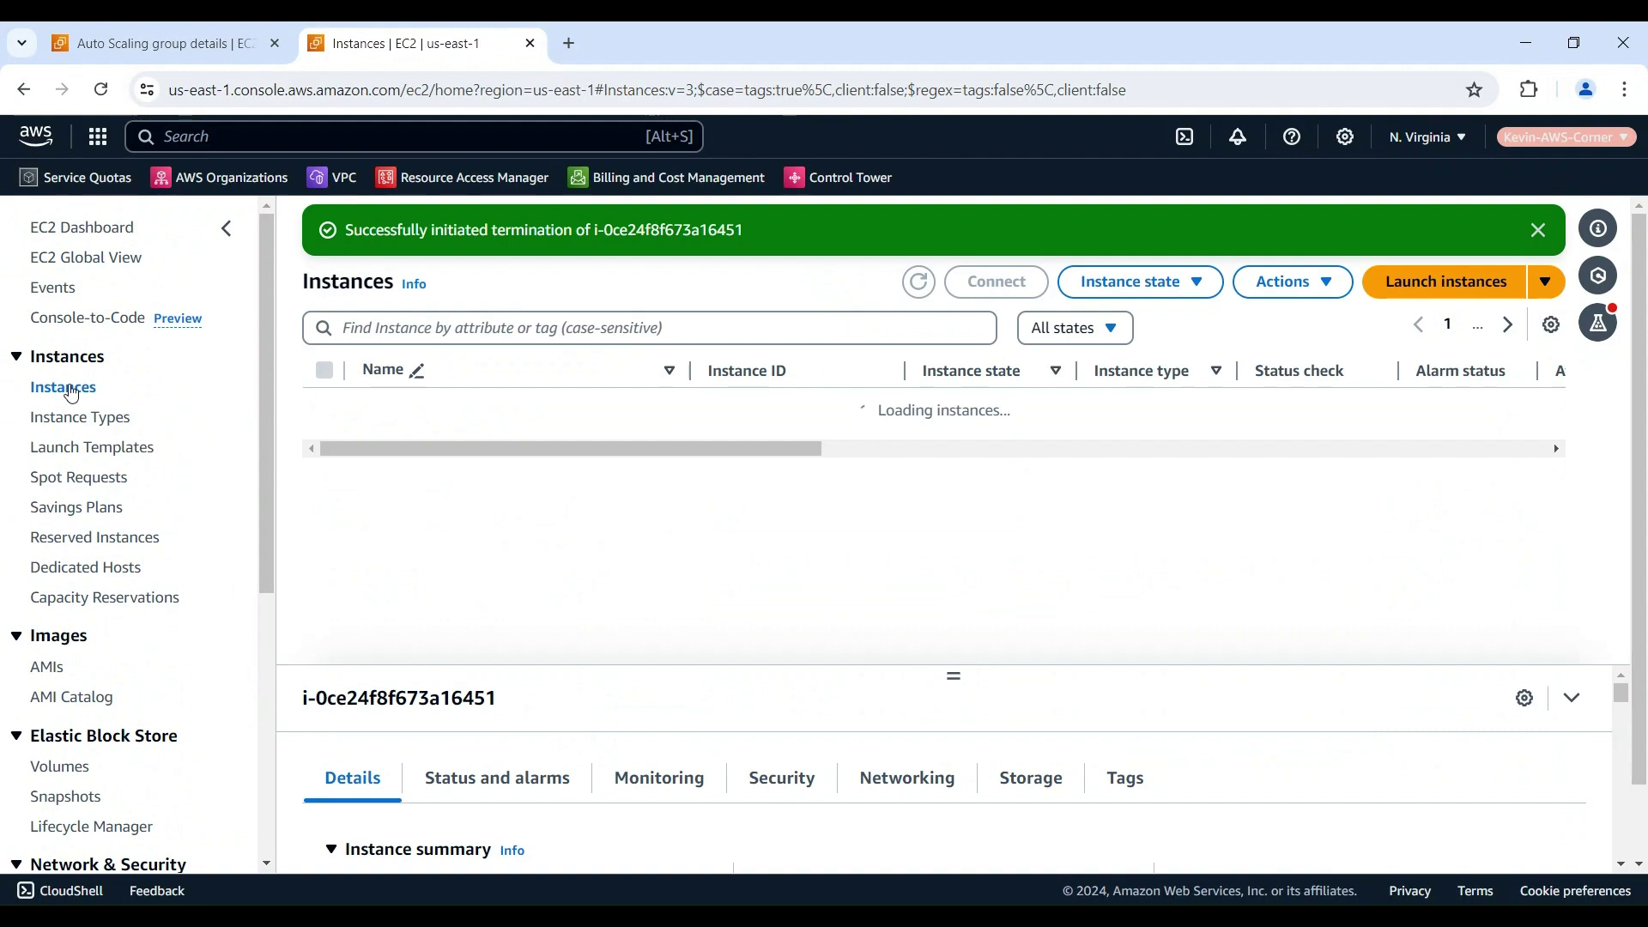